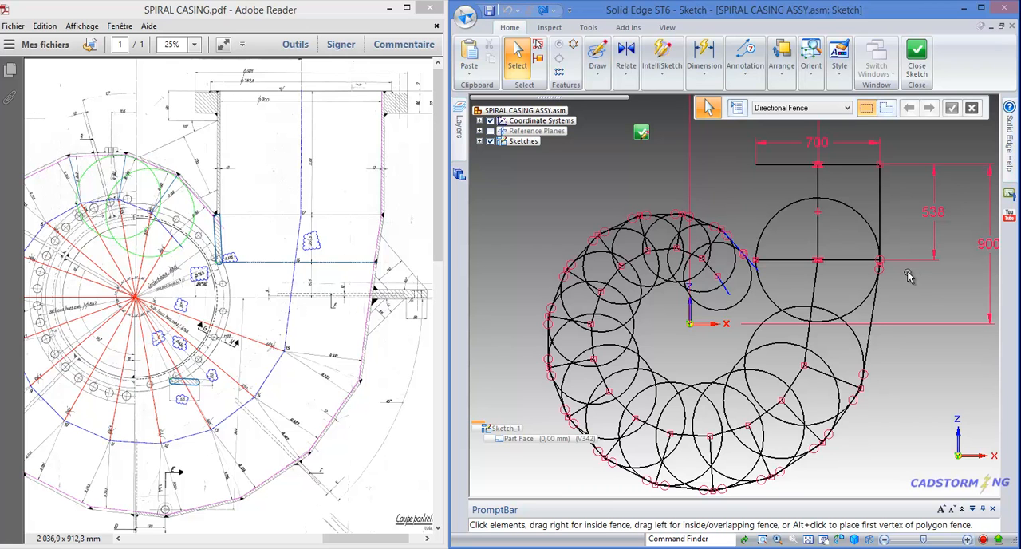
Compare the junction of the outlet's outer wall and the slanted wall in the sketch with section 17 of the casing drawing
scroll(902, 272, down, 1)
scroll(902, 272, up, 8)
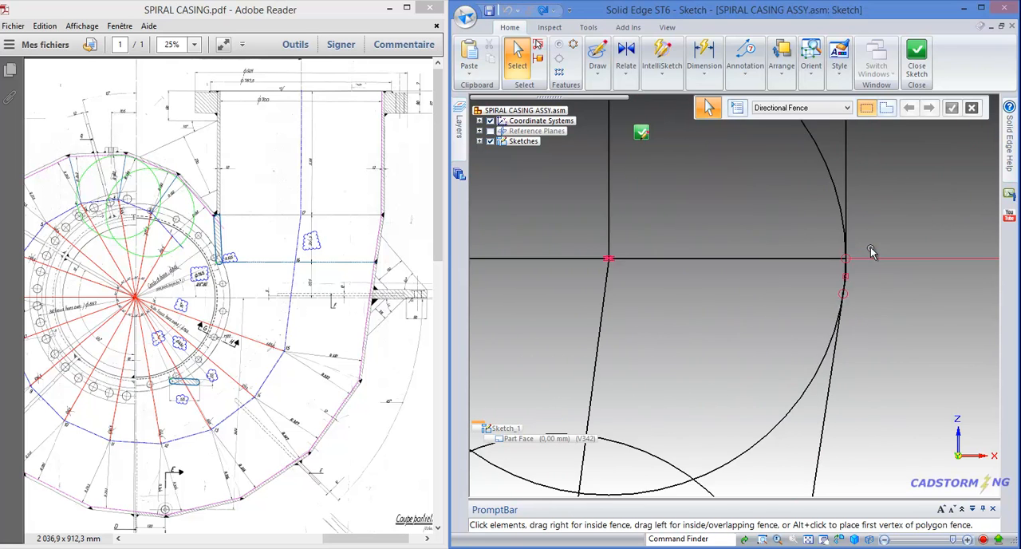
scroll(871, 252, up, 3)
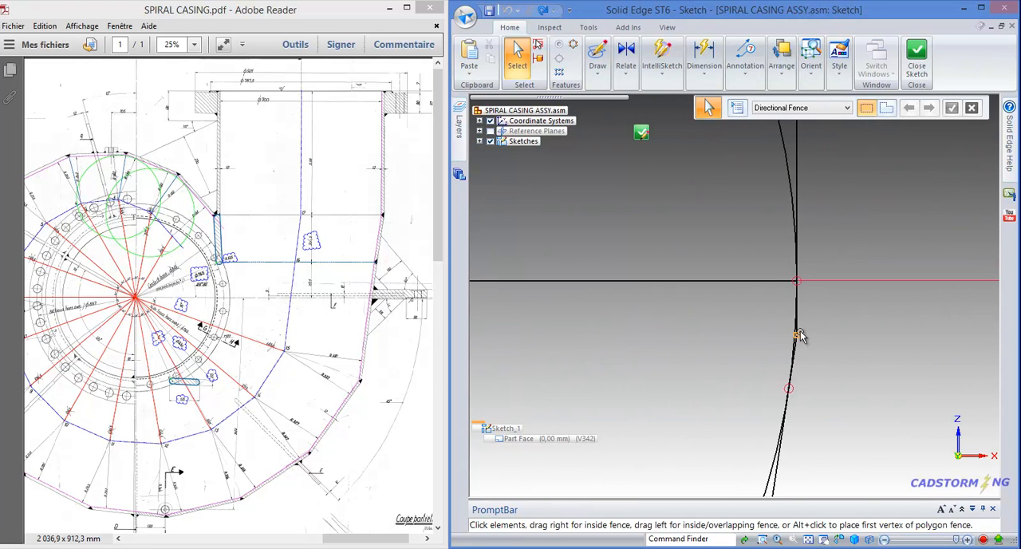
scroll(813, 319, down, 2)
scroll(813, 319, down, 2)
ctrl+scroll(355, 214, up, 5)
ctrl+scroll(355, 211, up, 1)
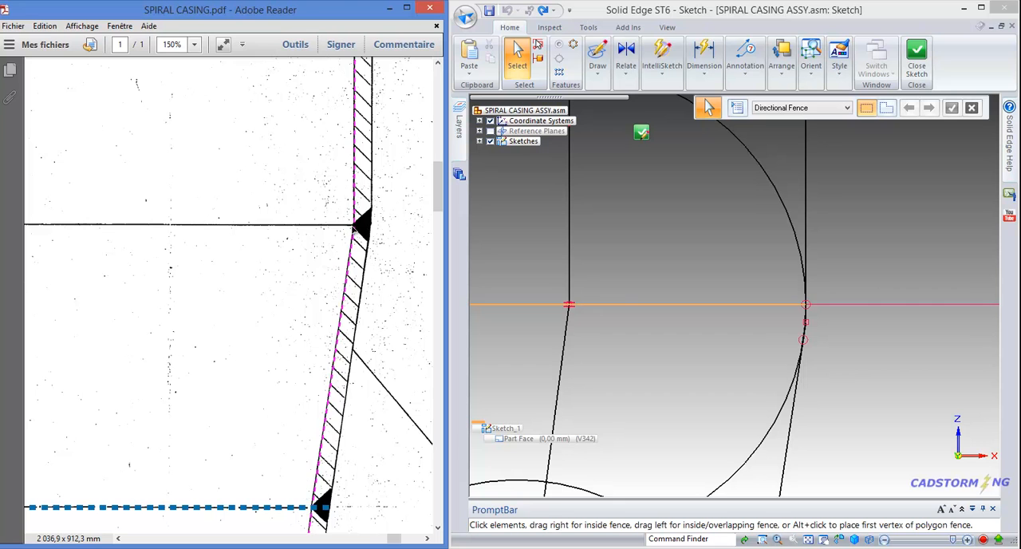
ctrl+scroll(361, 227, down, 4)
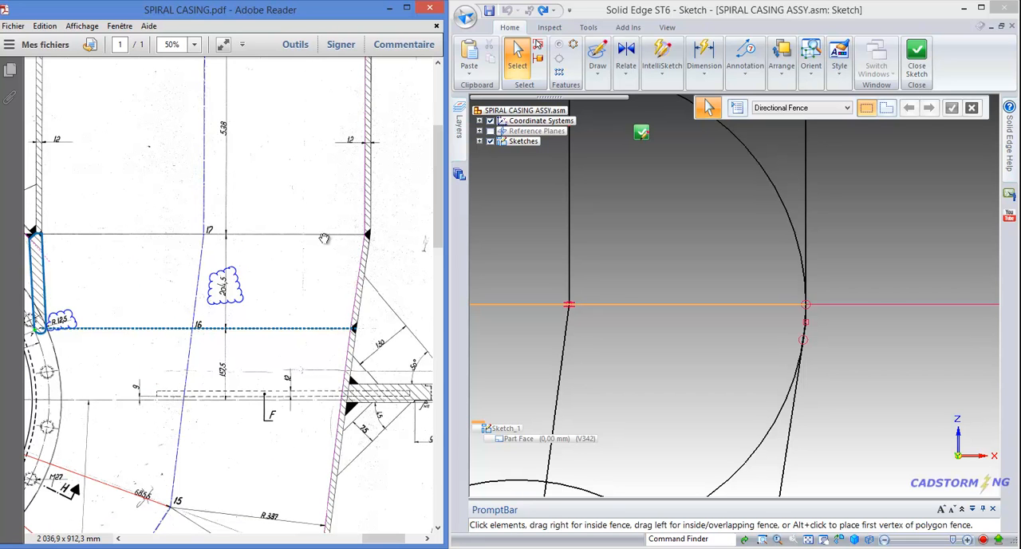
ctrl+scroll(325, 234, down, 2)
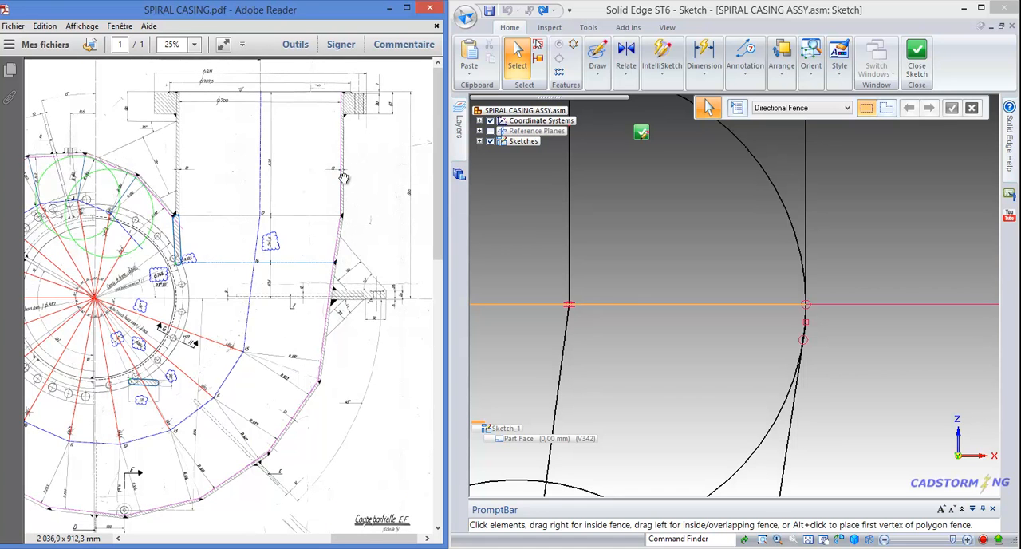
ctrl+scroll(276, 169, up, 3)
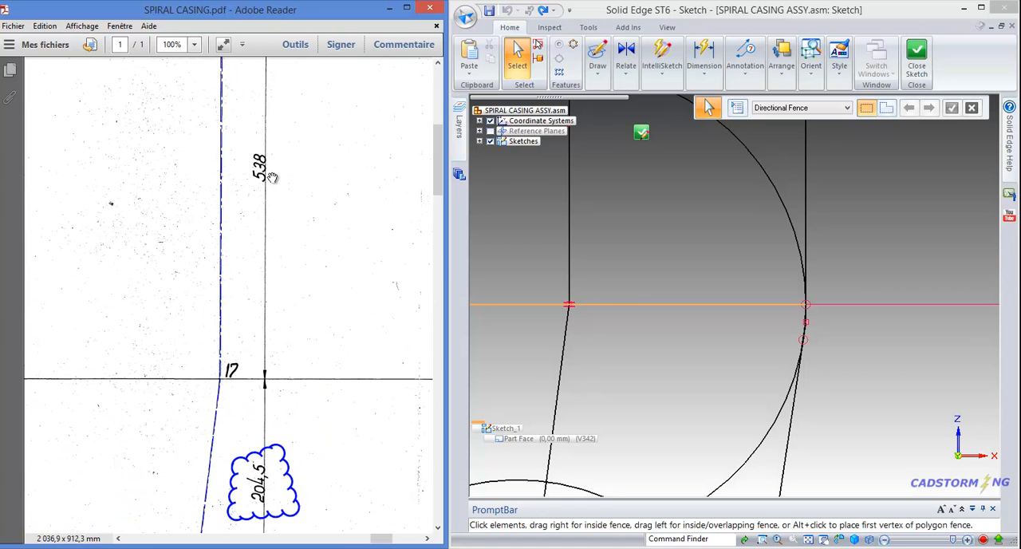
ctrl+scroll(276, 189, down, 1)
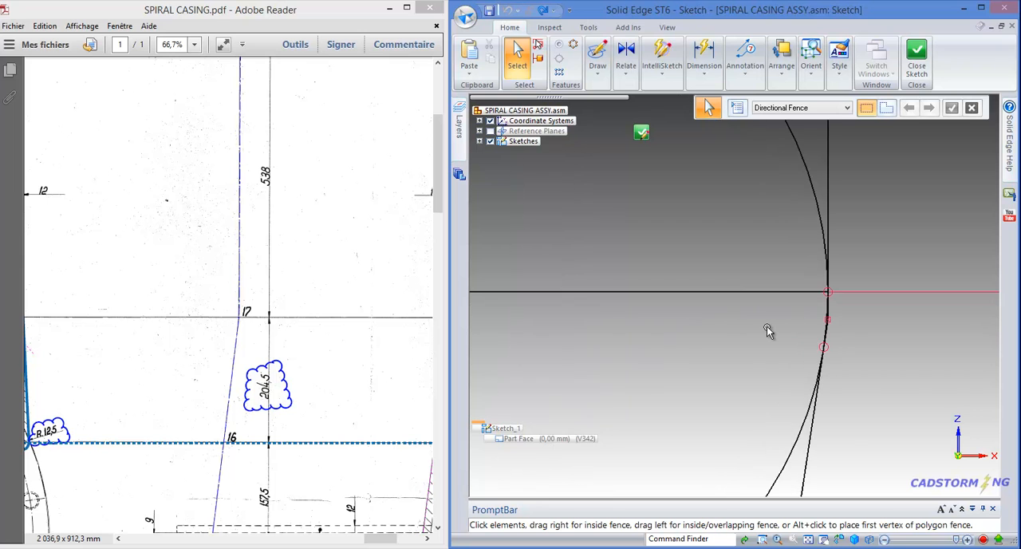
Delete the large circle centred on the lower section line of the outlet
scroll(772, 327, down, 4)
scroll(738, 260, down, 2)
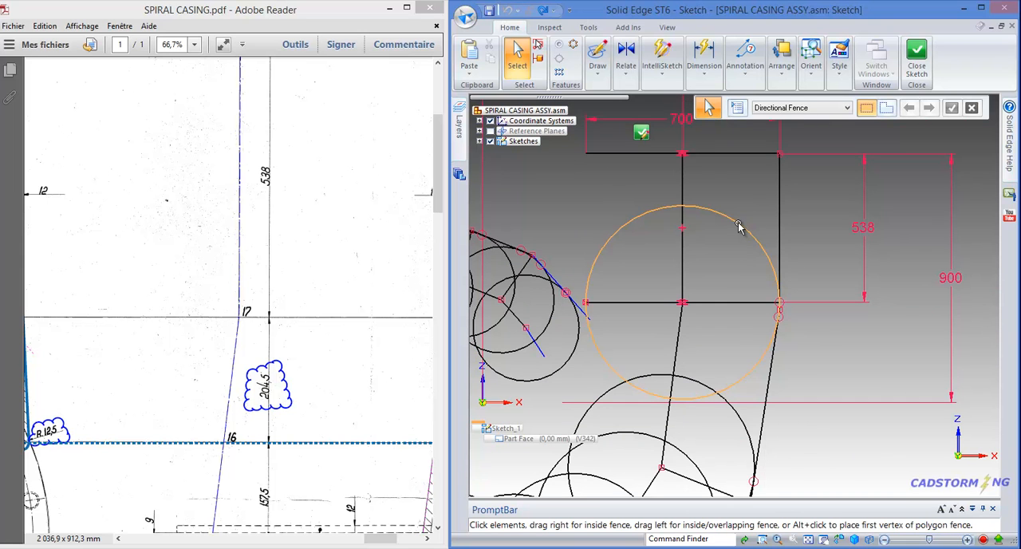
click(740, 226)
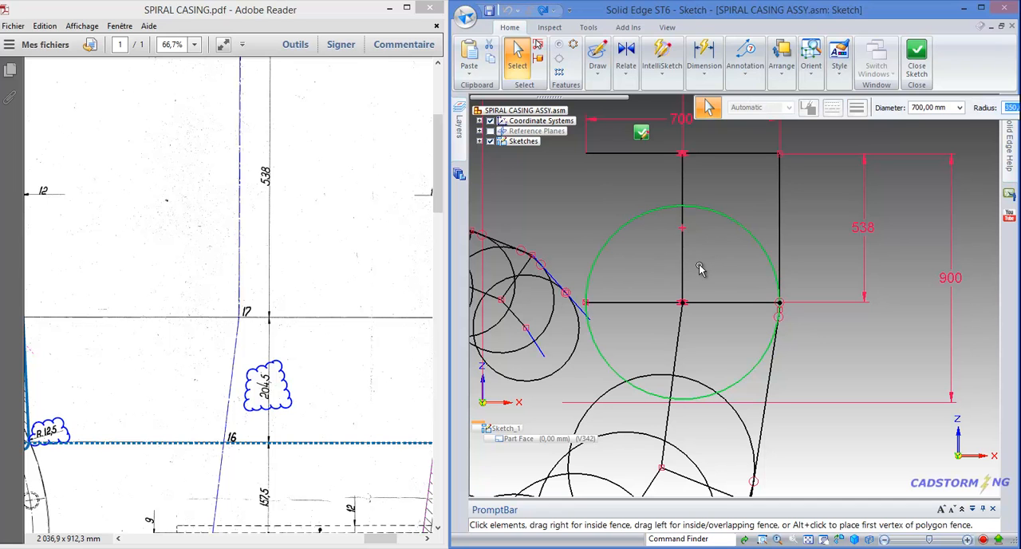
key(Delete)
Connect the shared endpoint of the outlet's outer wall and the slanted wall to the outer end of the lower section line
scroll(779, 298, up, 3)
scroll(779, 297, up, 1)
click(627, 79)
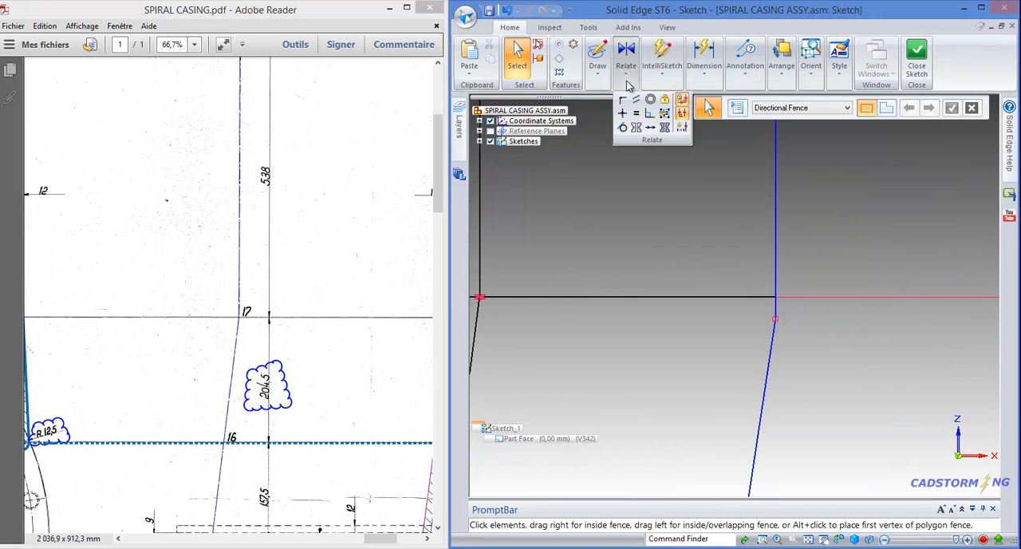
click(623, 99)
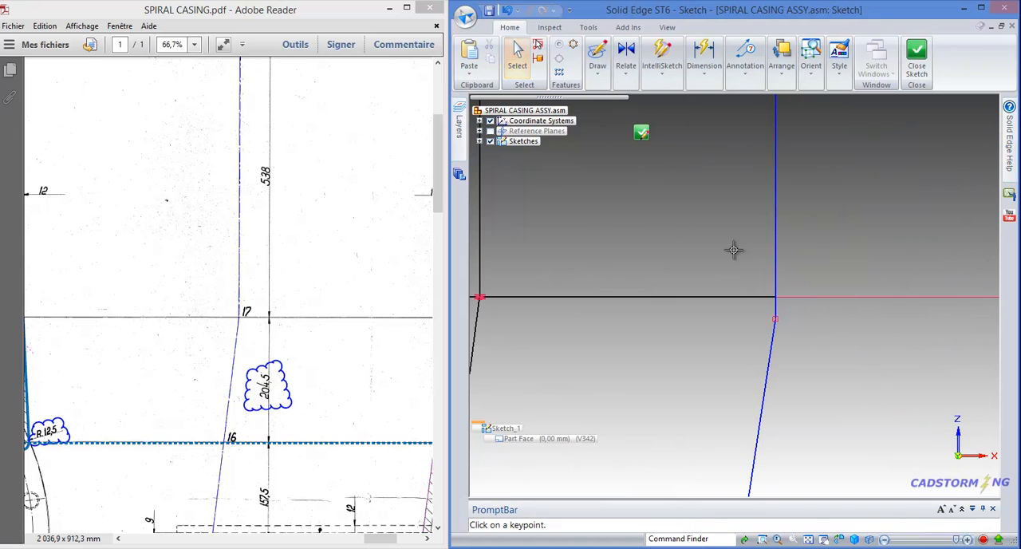
click(776, 319)
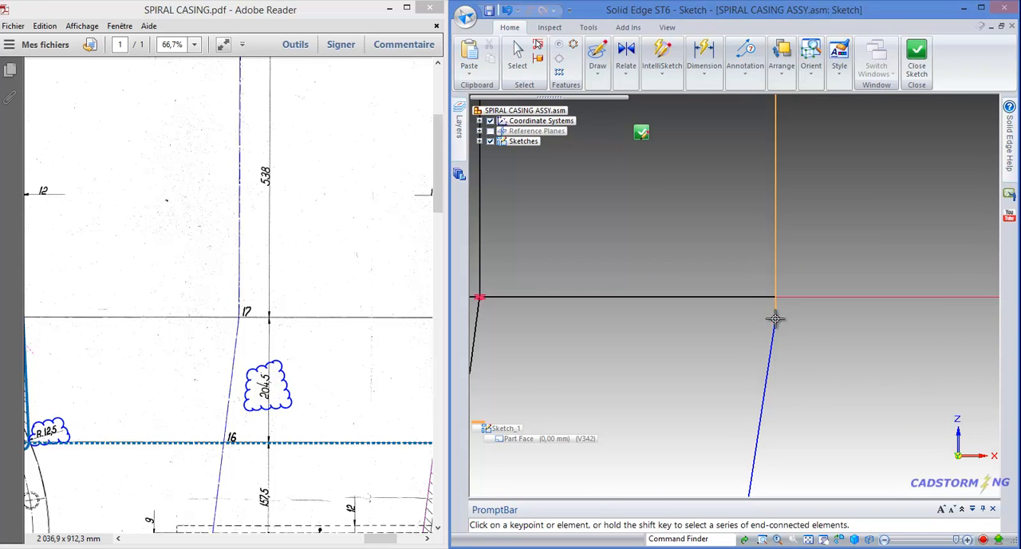
click(776, 297)
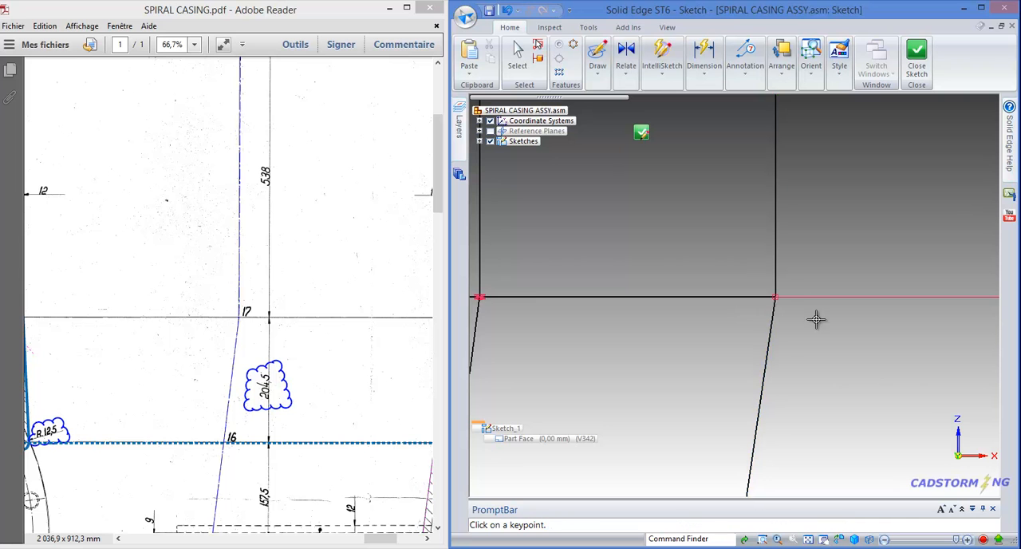
scroll(789, 319, down, 3)
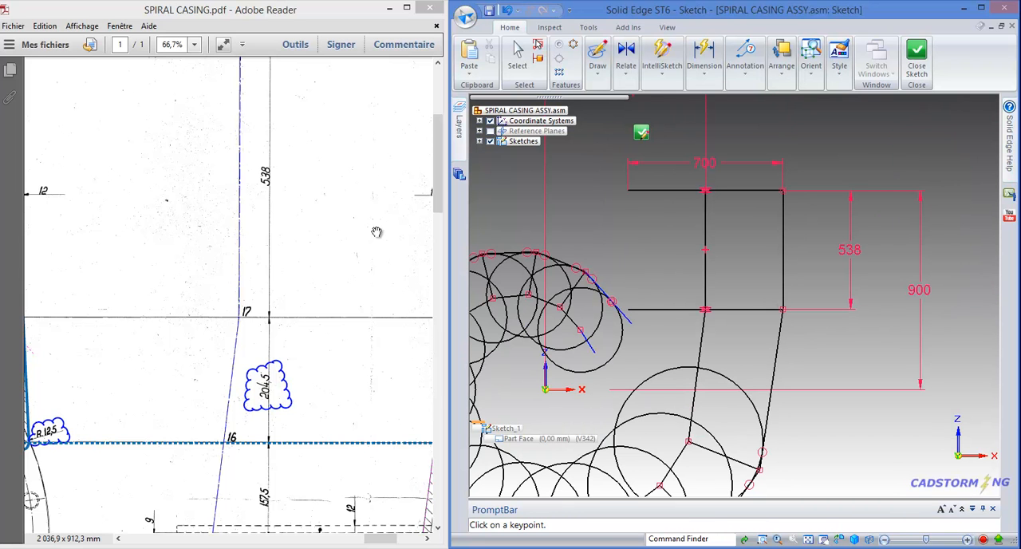
Delete the loose line segment beyond the tangent point at the spiral's inner end, after checking the R 192 area of the drawing
ctrl+scroll(160, 266, down, 3)
ctrl+scroll(247, 174, up, 3)
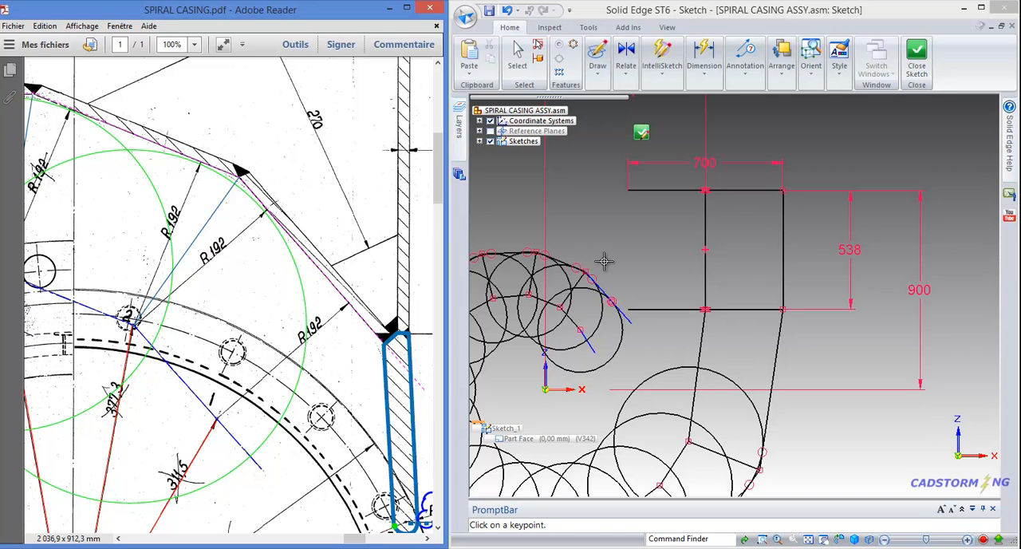
scroll(598, 262, up, 1)
scroll(611, 260, down, 2)
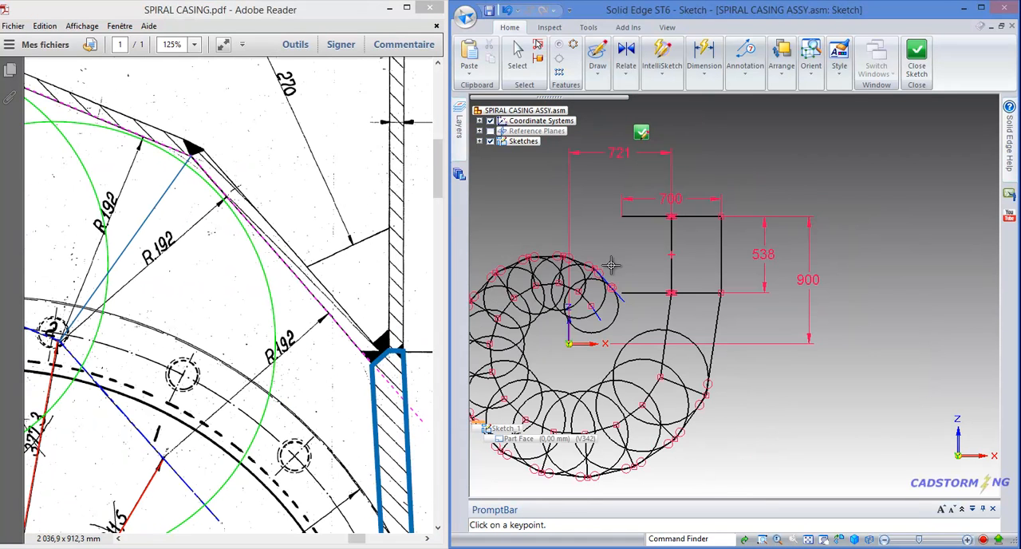
scroll(606, 272, up, 3)
scroll(606, 272, up, 1)
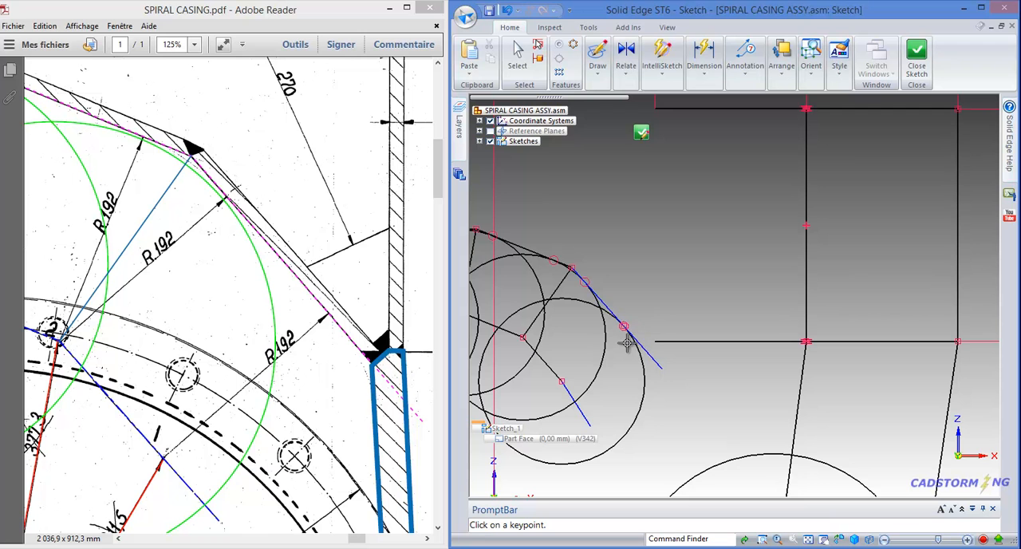
key(Escape)
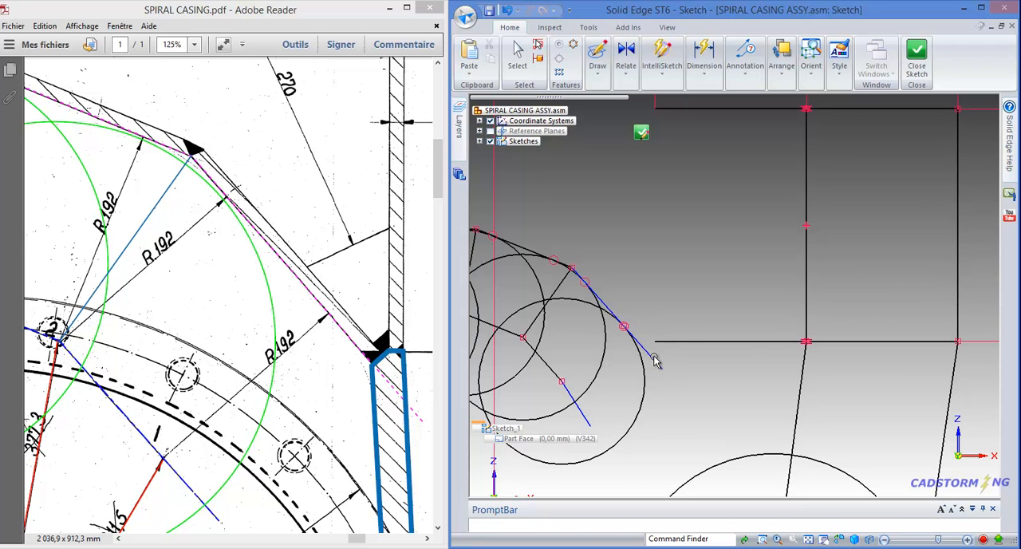
scroll(653, 360, up, 4)
scroll(638, 333, up, 1)
click(708, 390)
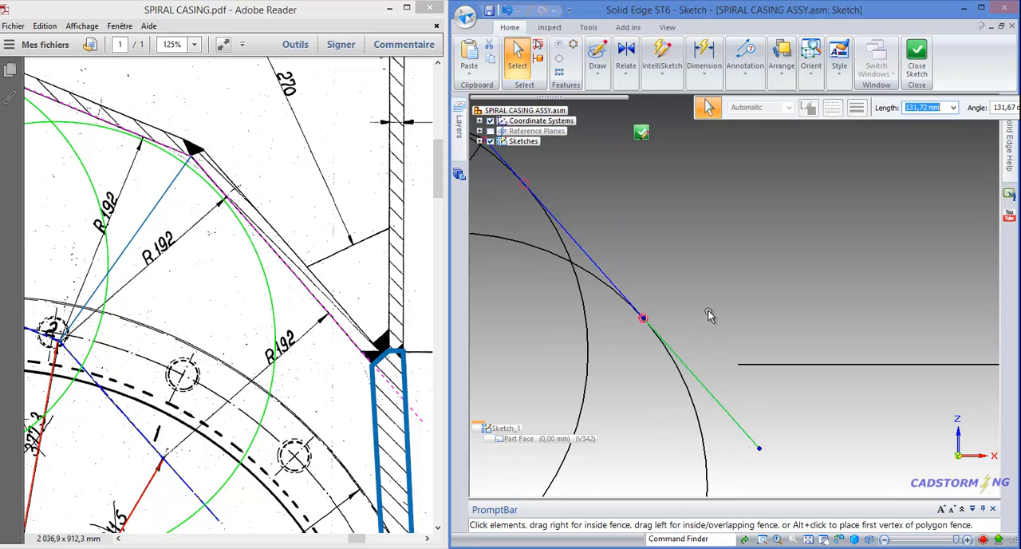
key(Delete)
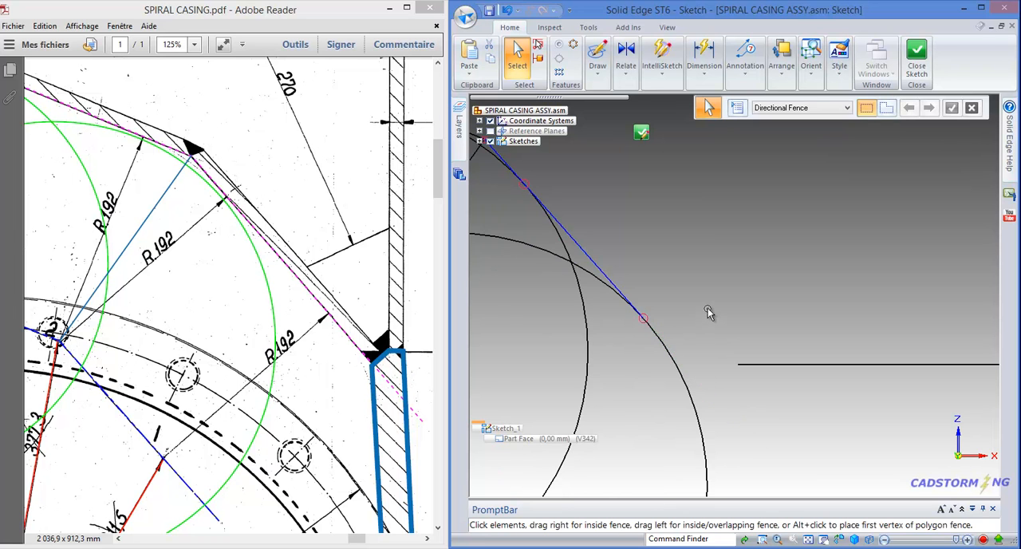
Extend the remaining tangent line at the spiral's inner end past its tangent point to a length of about 282 mm
scroll(708, 311, down, 2)
click(638, 281)
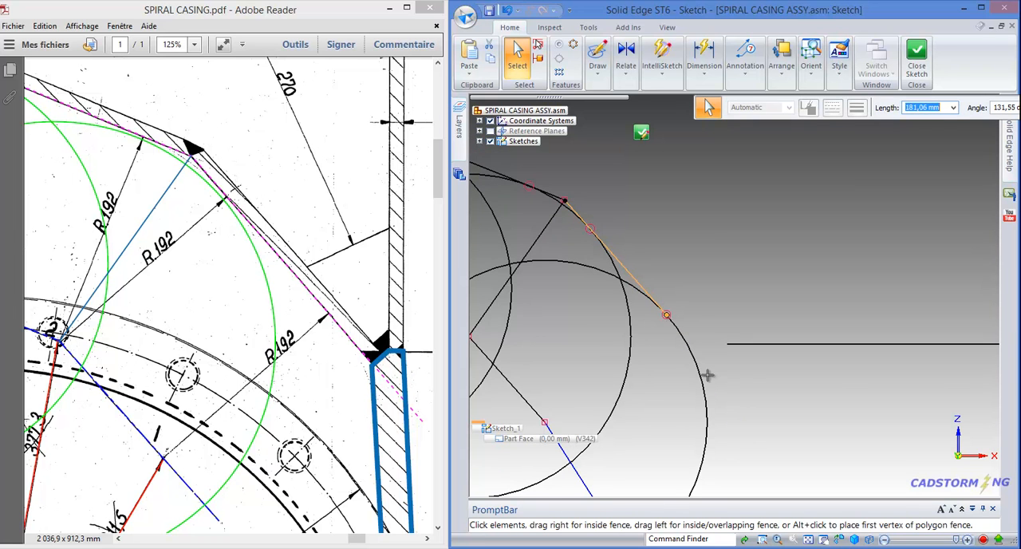
key(ctrl+a)
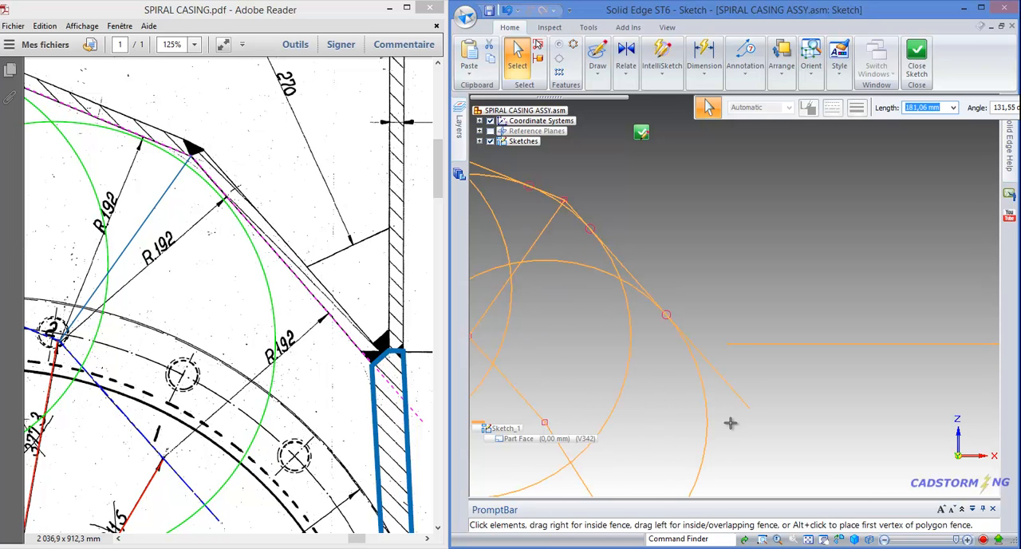
click(729, 421)
click(722, 383)
click(722, 384)
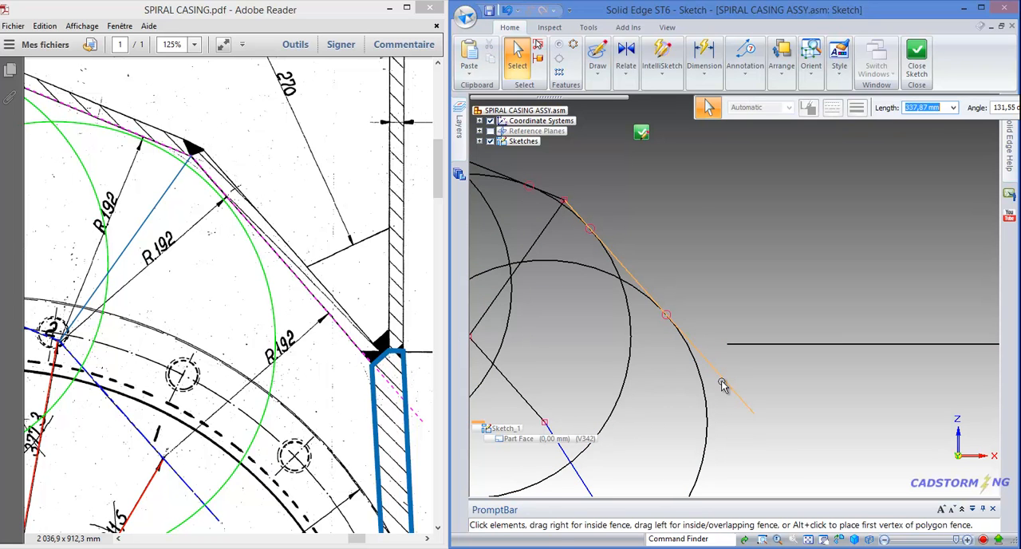
key(ctrl+a)
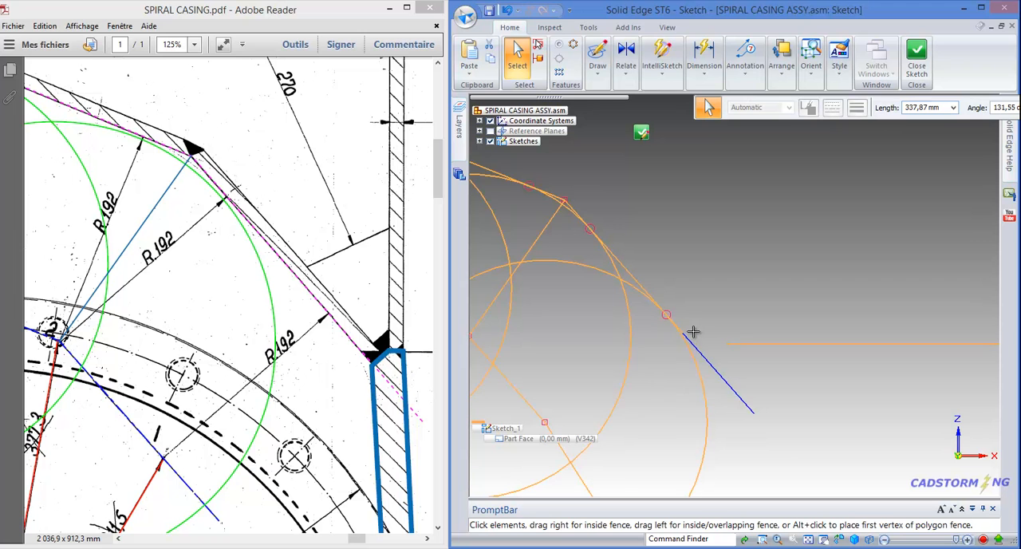
drag(725, 376, 712, 362)
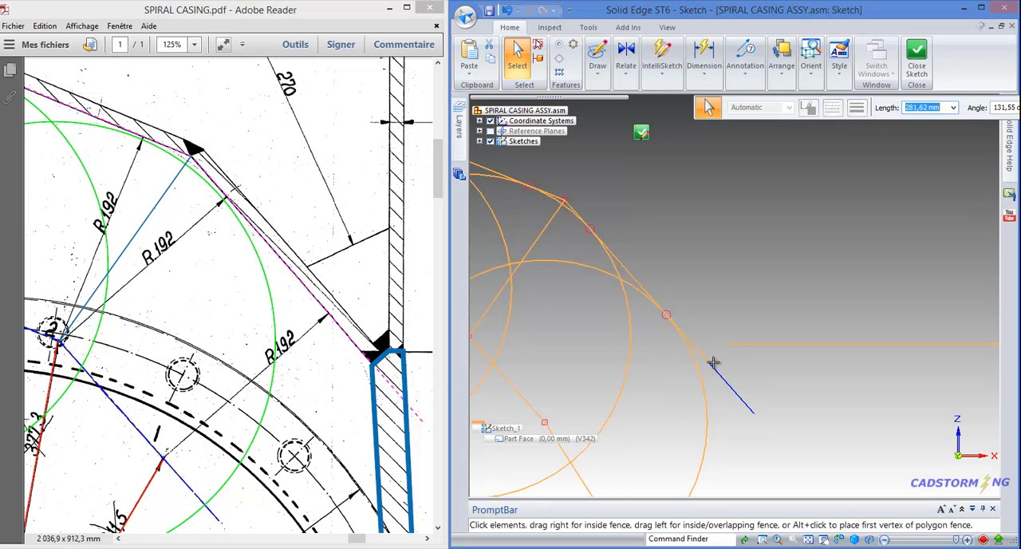
click(718, 306)
scroll(696, 281, down, 5)
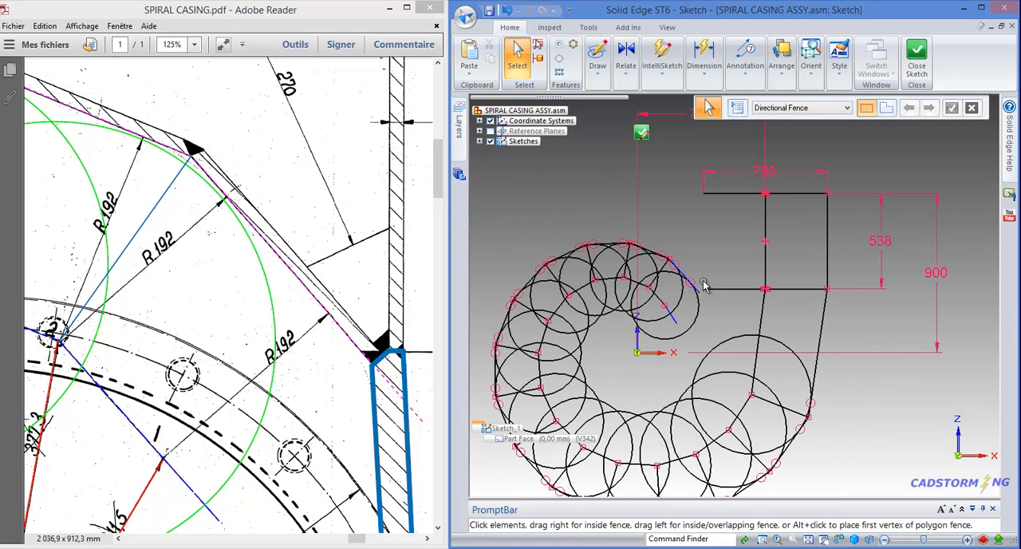
Examine the two highlighted vane profiles in the drawing and their R 12,5, 130, 25 and angle dimensions around the Ø765 circle
ctrl+scroll(301, 213, down, 2)
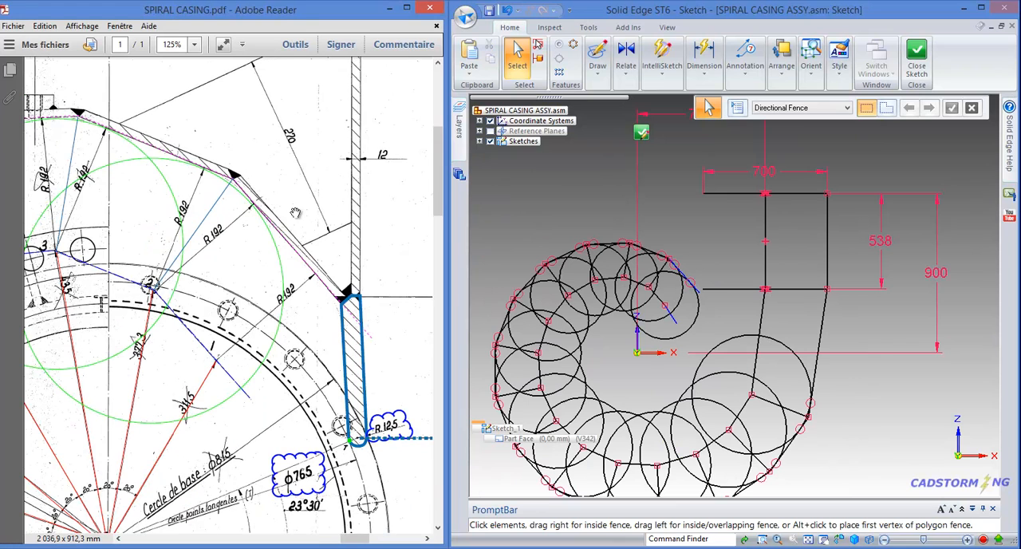
drag(357, 256, 258, 168)
drag(355, 233, 229, 201)
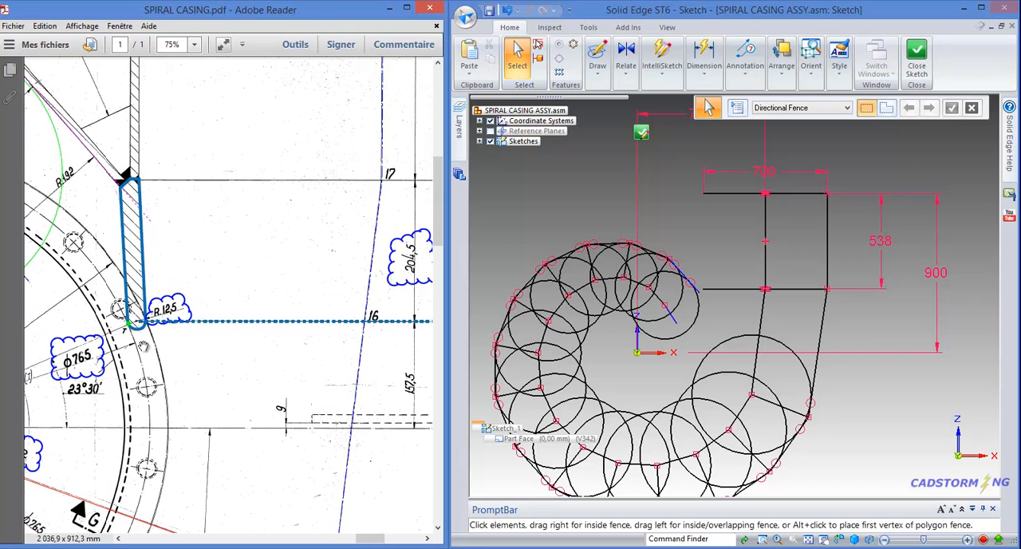
ctrl+scroll(147, 205, down, 1)
drag(252, 231, 360, 177)
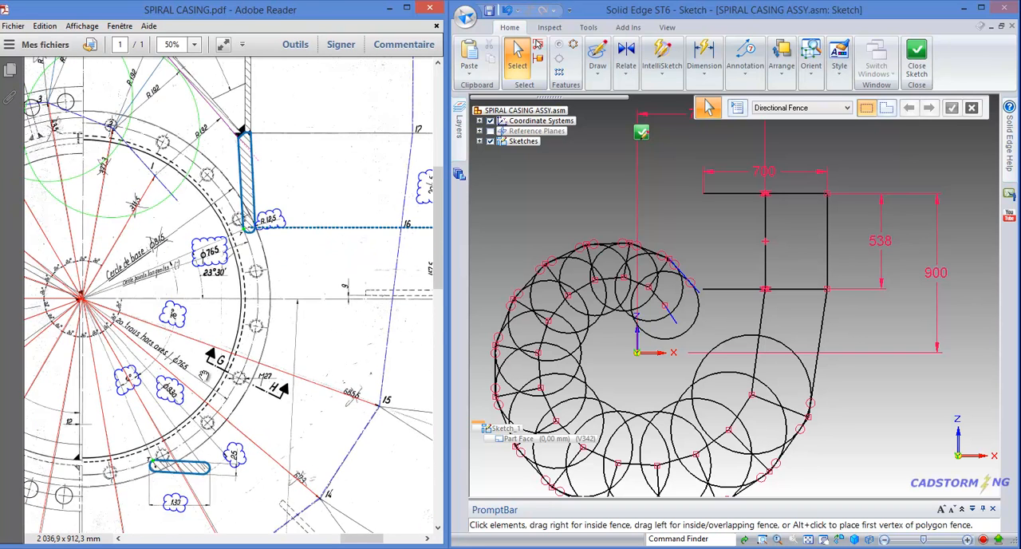
drag(202, 373, 254, 246)
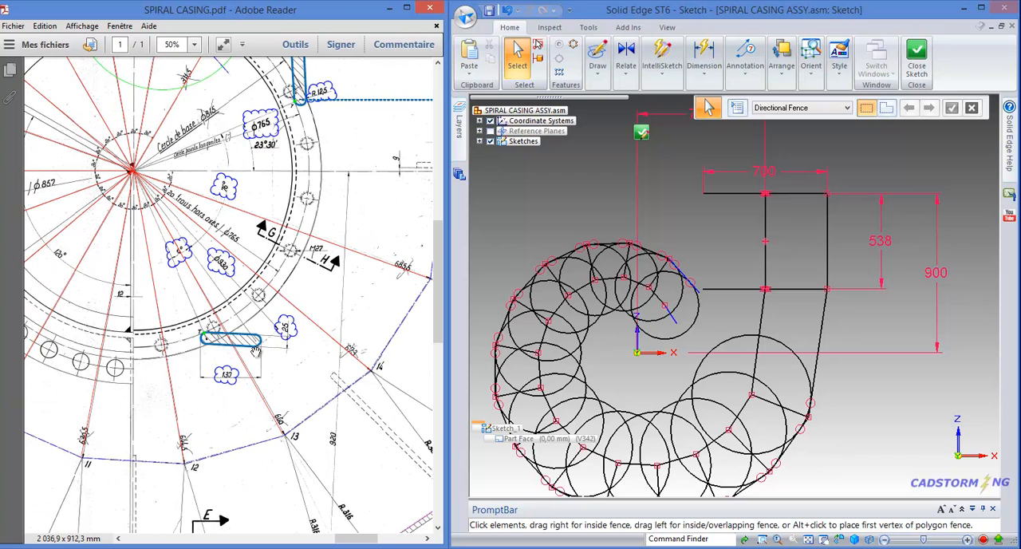
drag(223, 284, 297, 297)
ctrl+scroll(301, 307, down, 1)
ctrl+scroll(263, 295, up, 1)
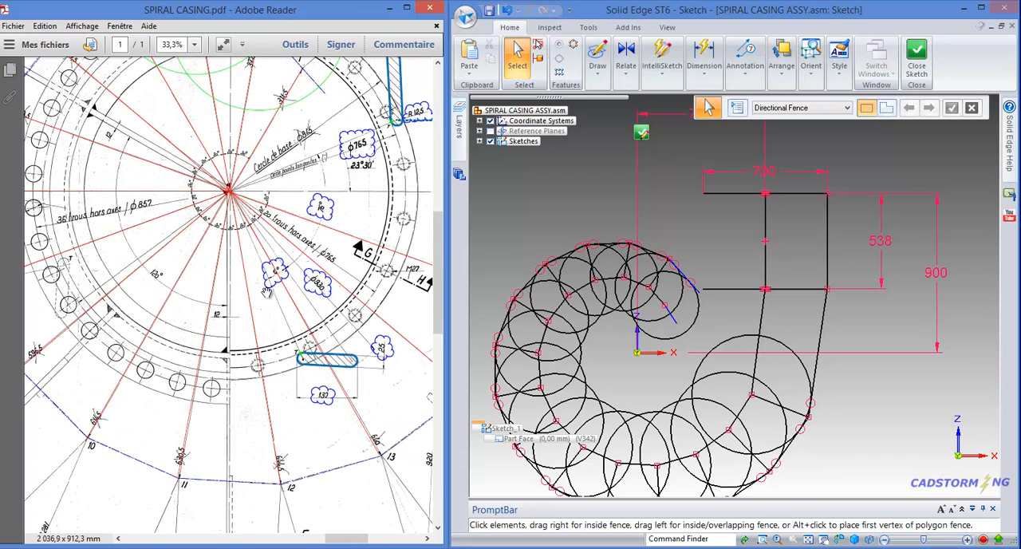
drag(265, 312, 296, 355)
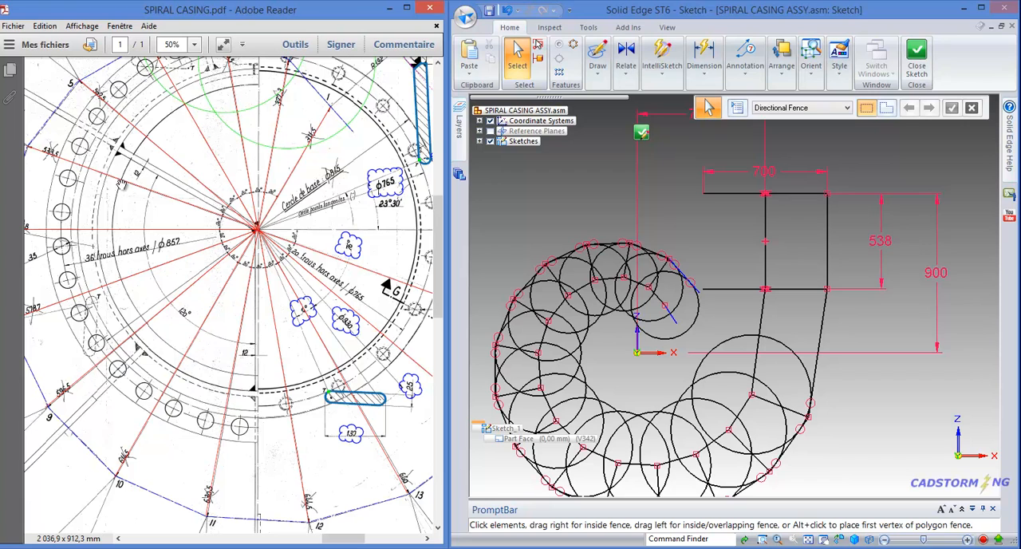
Examine the bolt hole circle, the 12 mm offset and the dashed vane outline near points 3 to 6 of the drawing
click(122, 181)
drag(117, 225, 126, 235)
drag(159, 150, 217, 271)
ctrl+scroll(246, 198, up, 2)
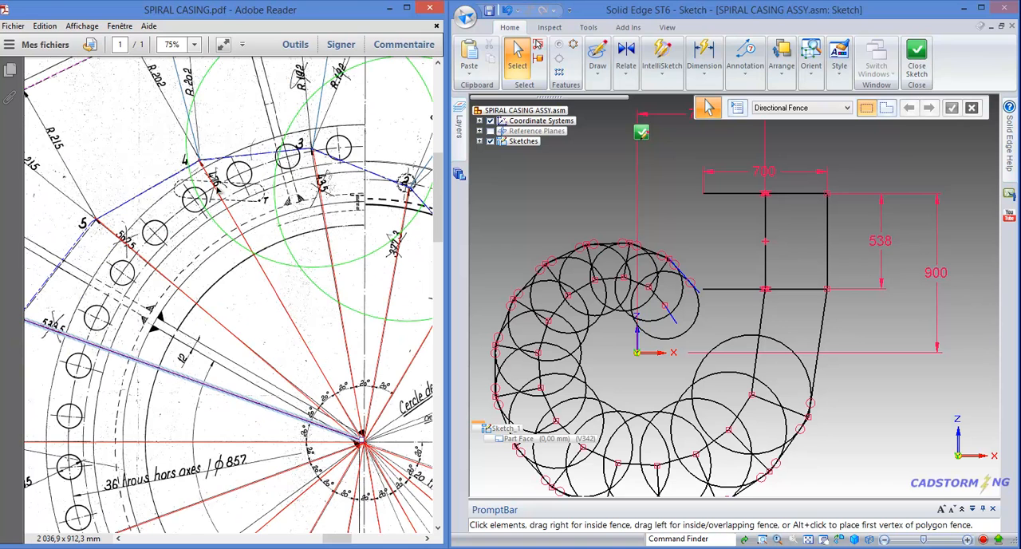
ctrl+scroll(214, 191, down, 2)
ctrl+scroll(216, 193, down, 1)
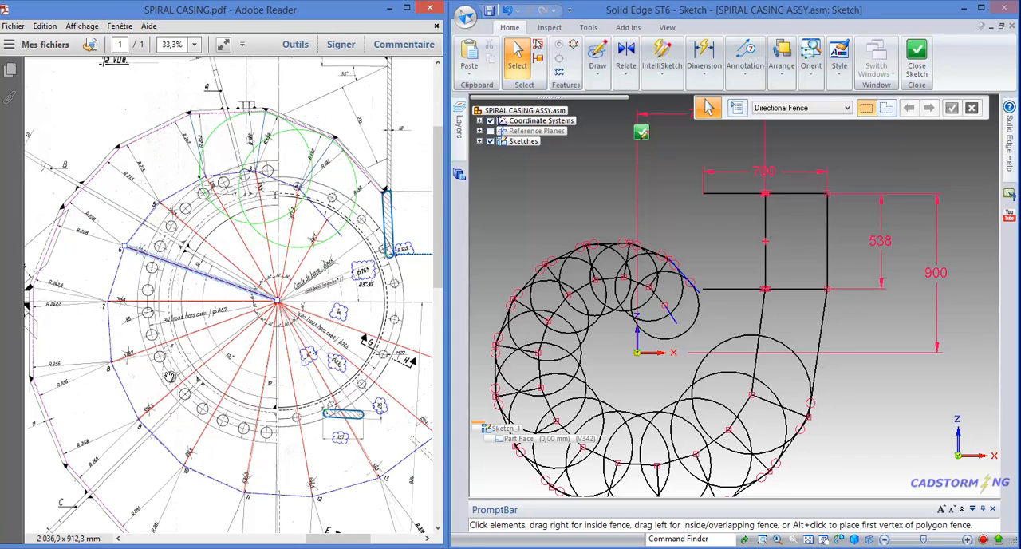
ctrl+scroll(164, 367, up, 3)
drag(231, 301, 209, 526)
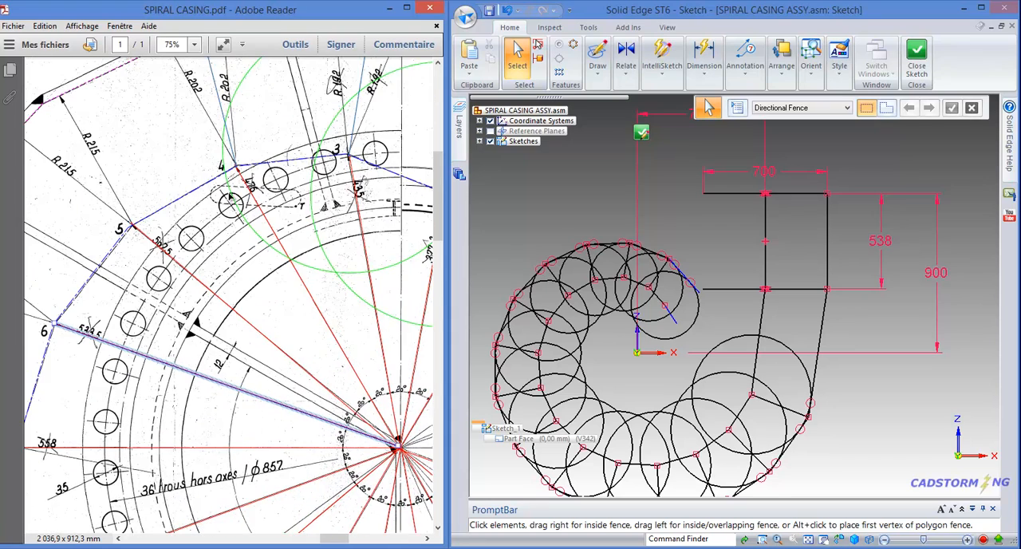
Examine the drawing around points 15 to 17, including the line through point 16 and its 204,5 and 157,5 dimensions
ctrl+scroll(228, 198, down, 3)
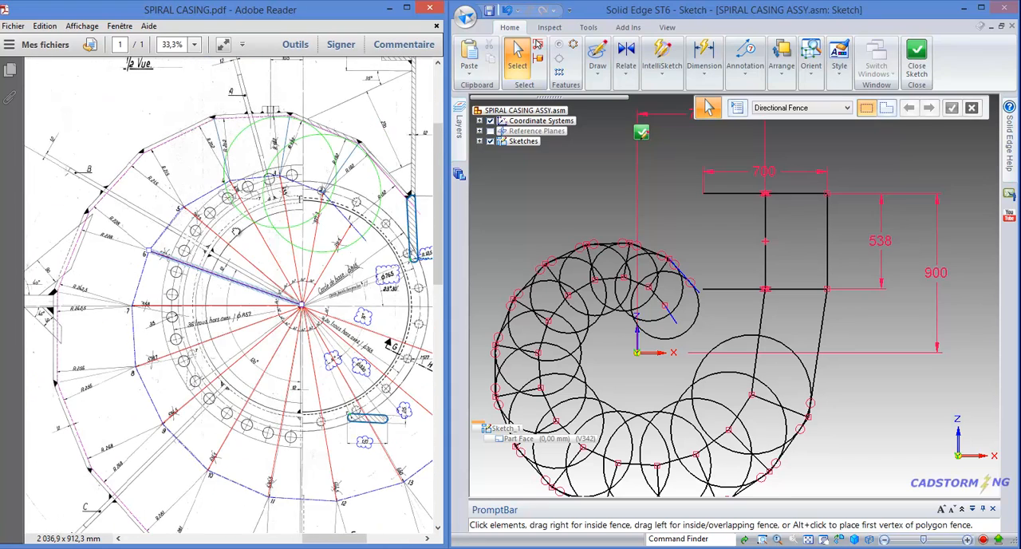
drag(244, 233, 116, 224)
drag(334, 276, 274, 273)
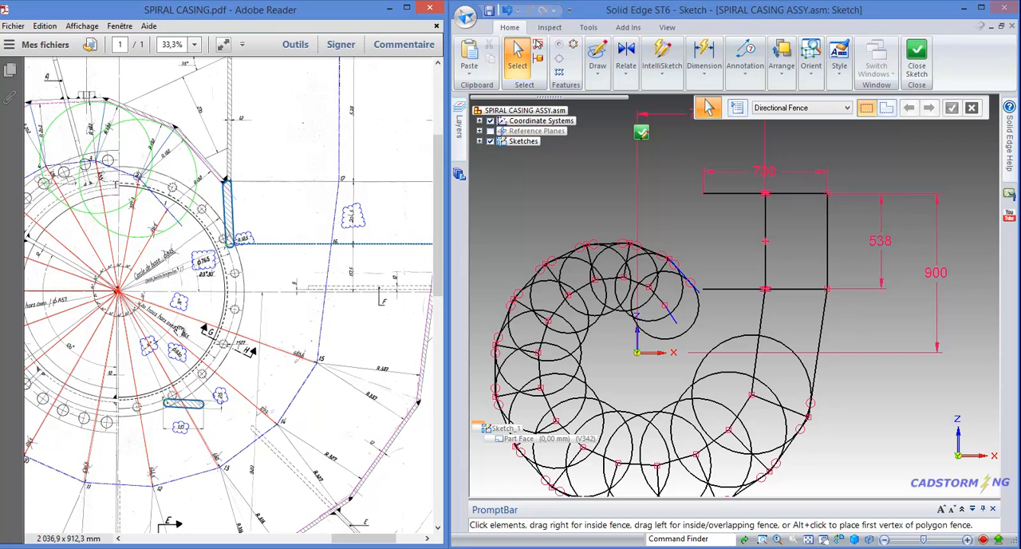
mouse_move(171, 287)
mouse_down()
mouse_move(243, 312)
mouse_move(251, 334)
mouse_up()
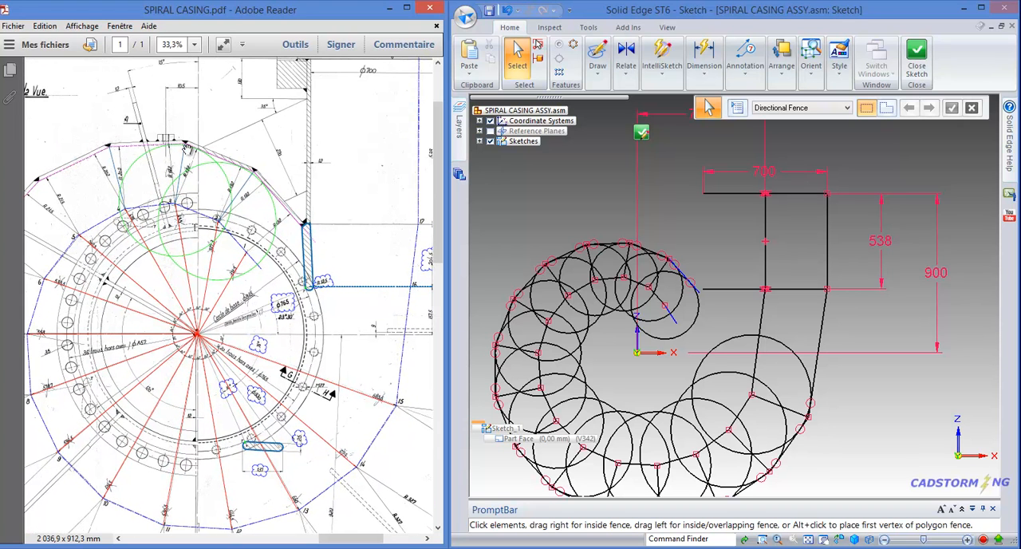
mouse_move(380, 205)
mouse_down()
mouse_move(284, 209)
mouse_move(216, 189)
mouse_move(214, 171)
mouse_up()
ctrl+scroll(285, 209, up, 2)
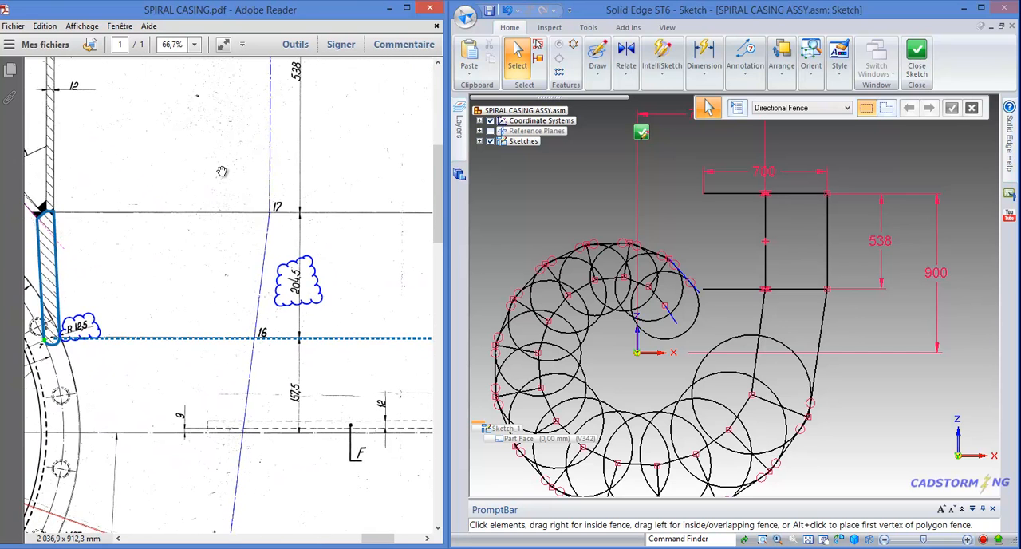
ctrl+scroll(226, 171, down, 1)
ctrl+scroll(213, 183, up, 1)
ctrl+scroll(215, 185, down, 1)
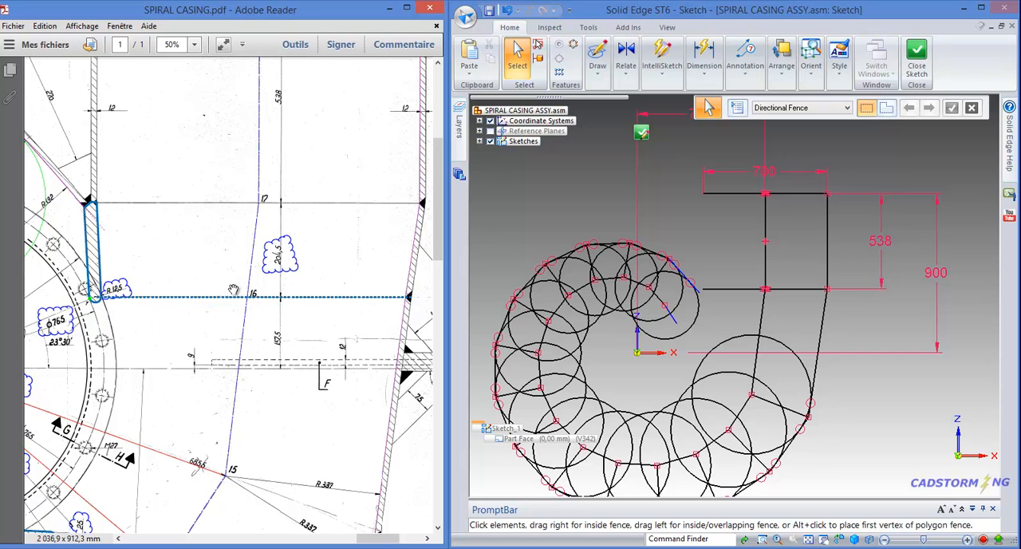
Enable horizontal or vertical recognition and sketch a horizontal line about 750 mm long below the outlet rectangle, crossing both slanted lines
click(598, 63)
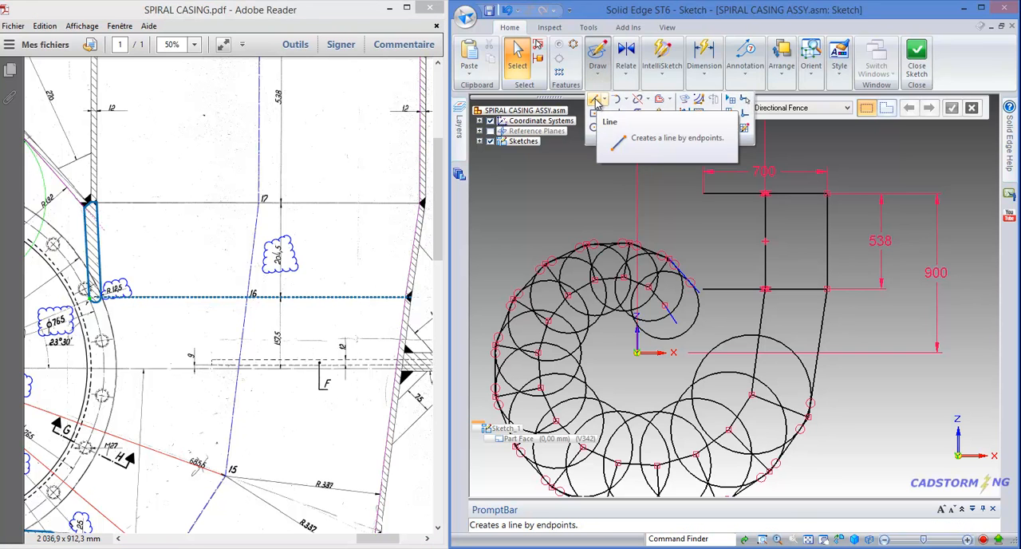
click(600, 105)
click(838, 330)
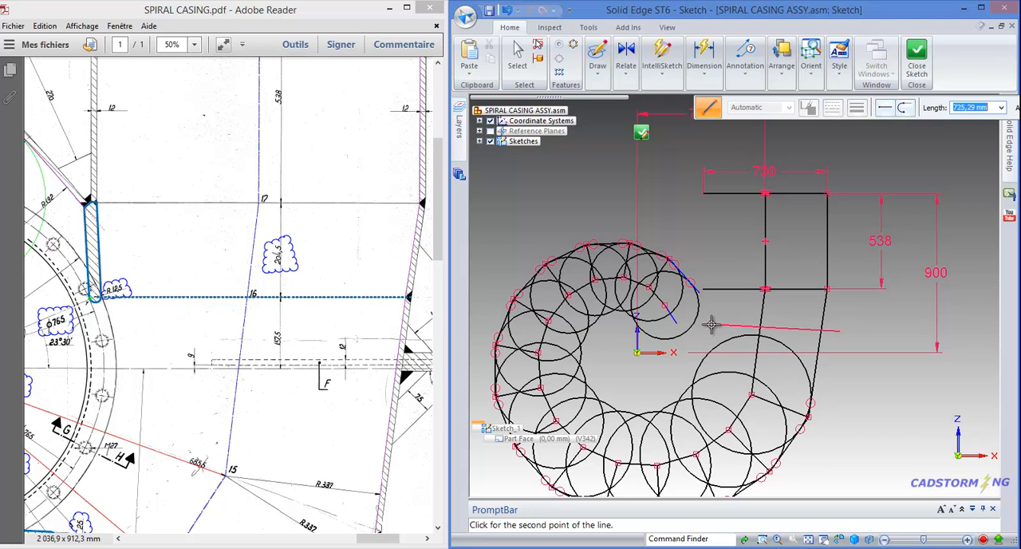
click(662, 80)
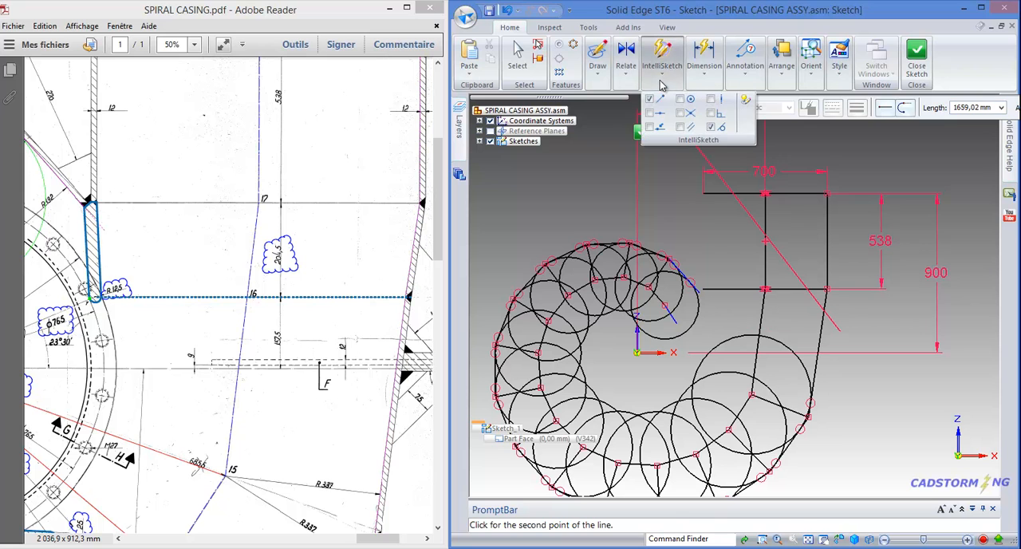
click(712, 99)
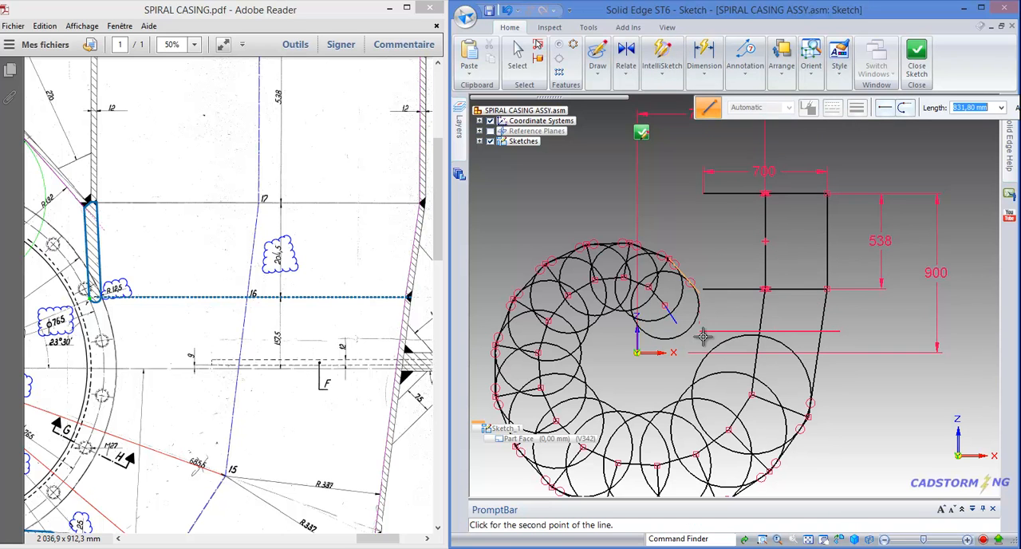
scroll(703, 335, up, 4)
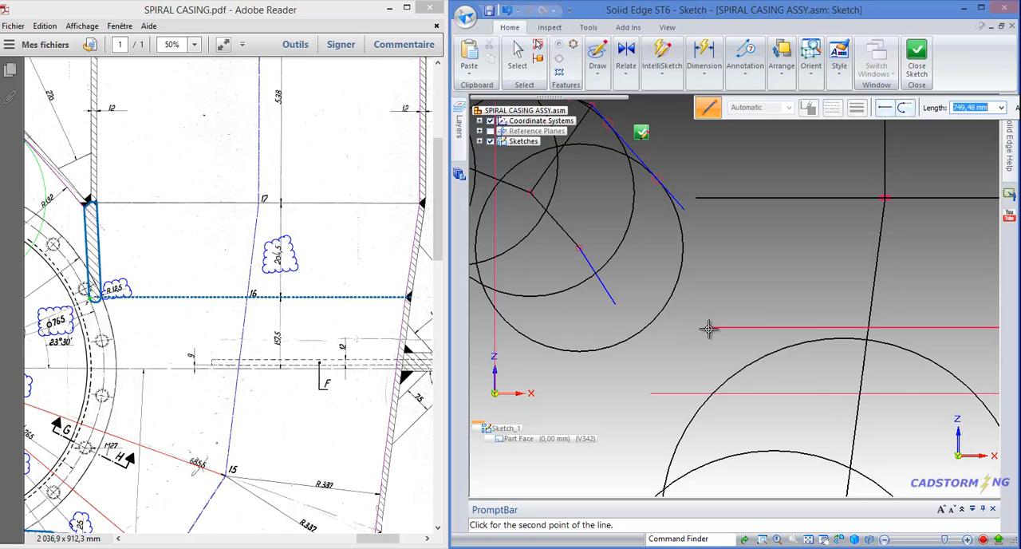
click(705, 328)
key(Escape)
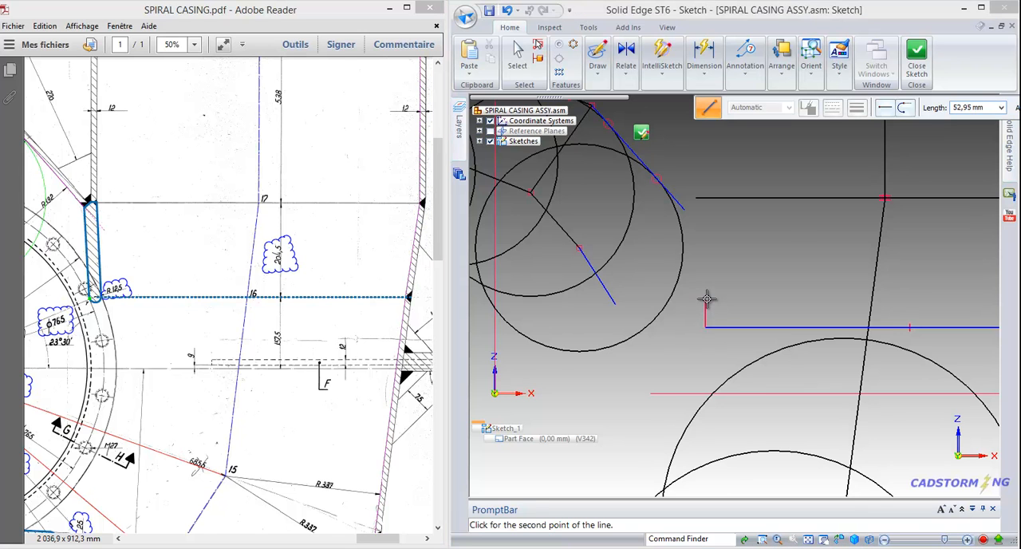
scroll(623, 285, down, 3)
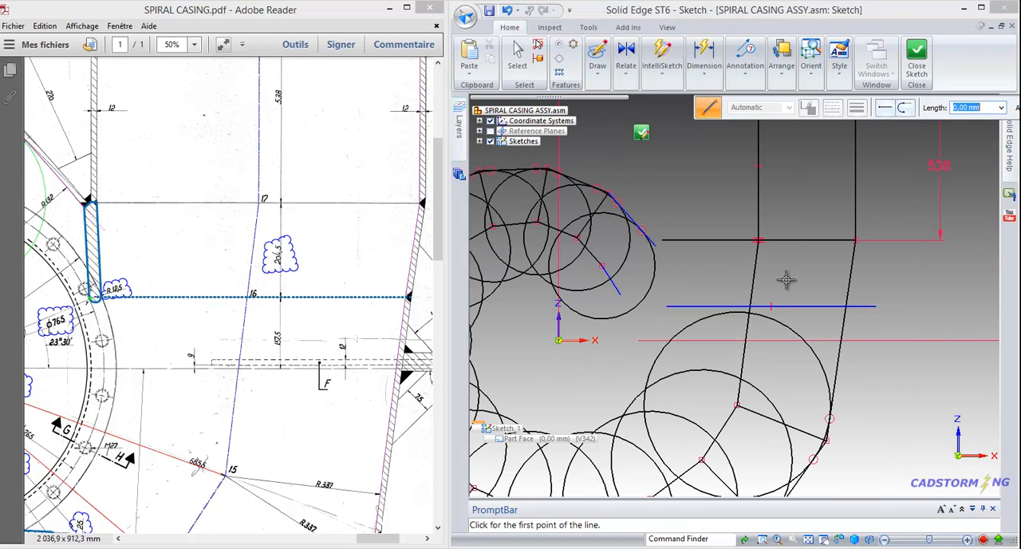
key(Escape)
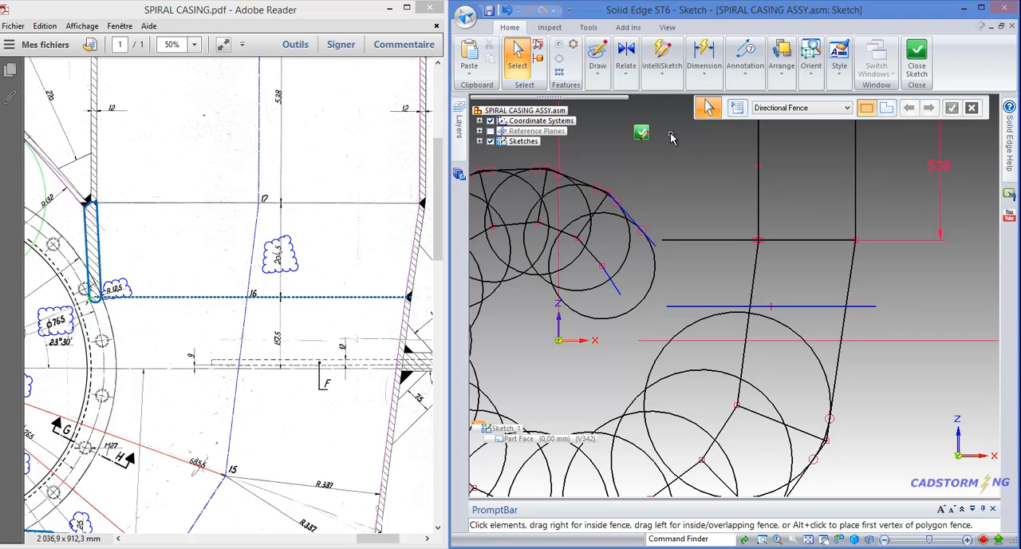
Connect the outer end of the new horizontal line to the slanted outer wall line
click(626, 62)
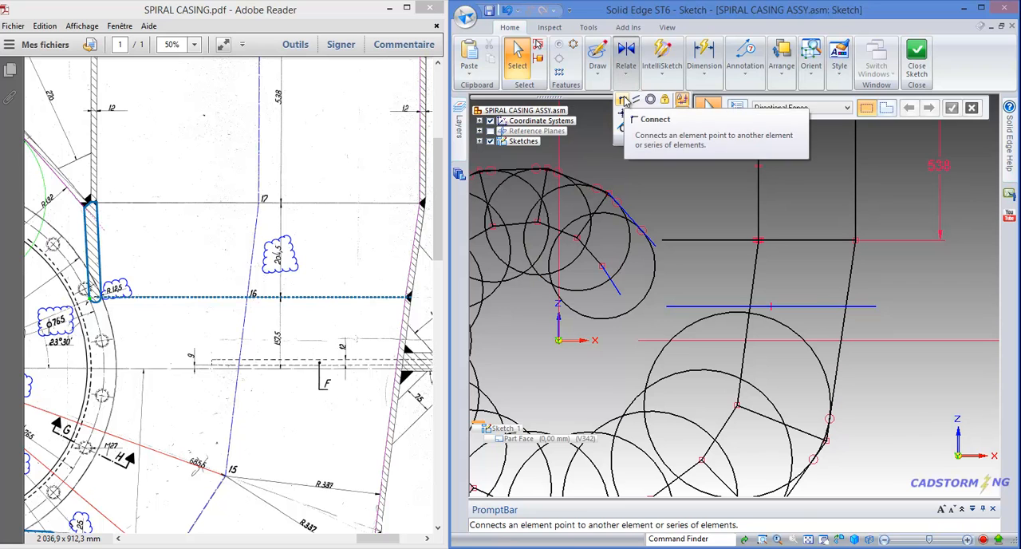
click(623, 99)
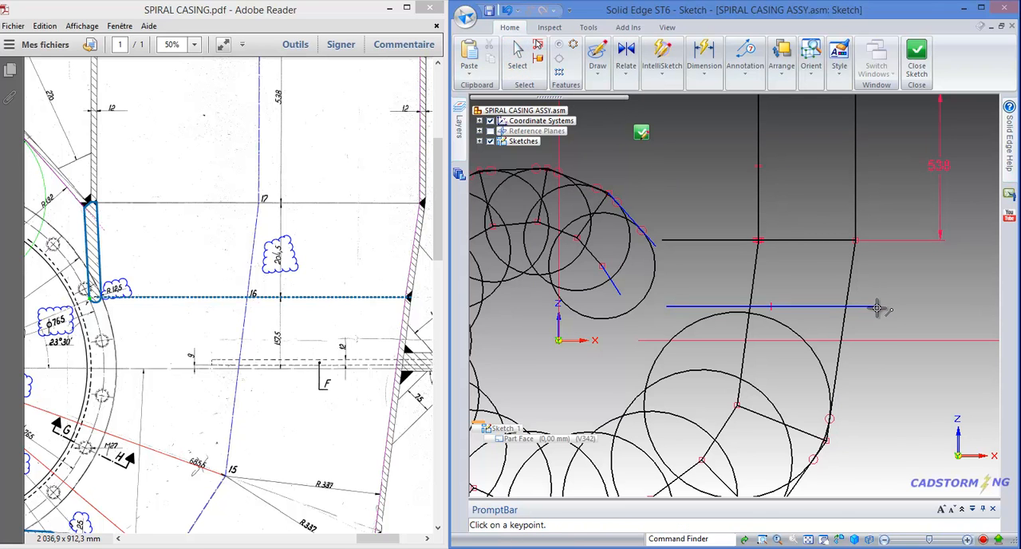
click(877, 306)
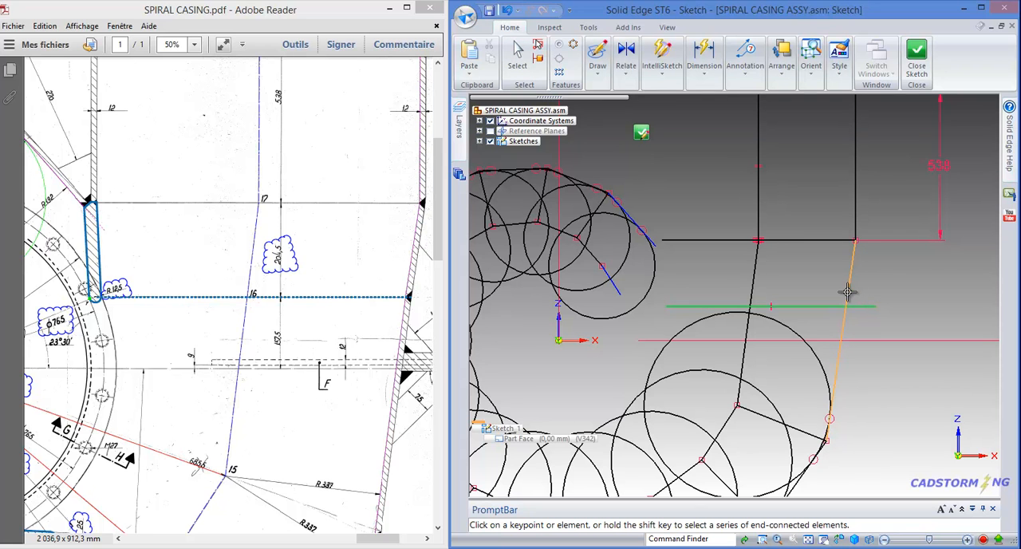
click(868, 294)
scroll(849, 306, up, 3)
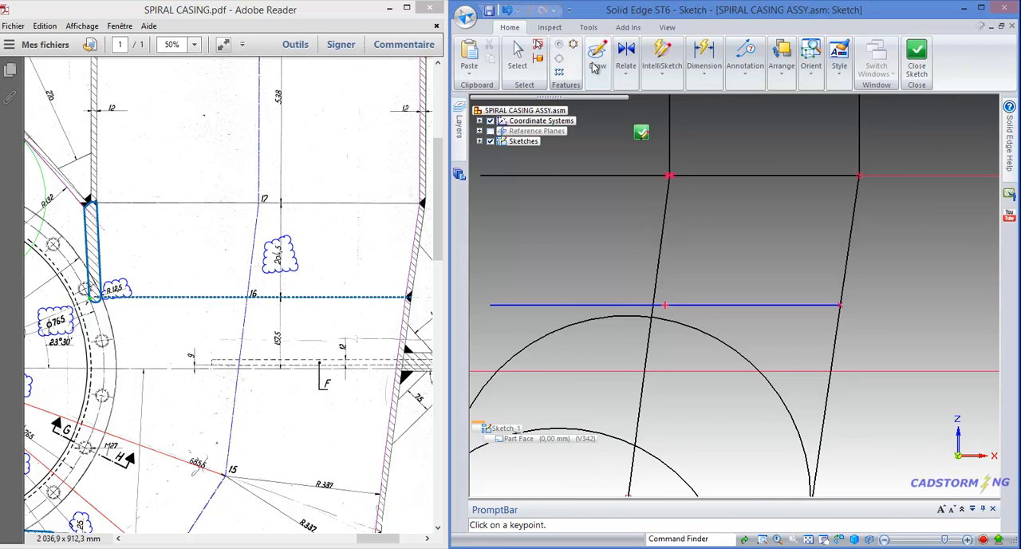
key(Escape)
scroll(818, 247, down, 3)
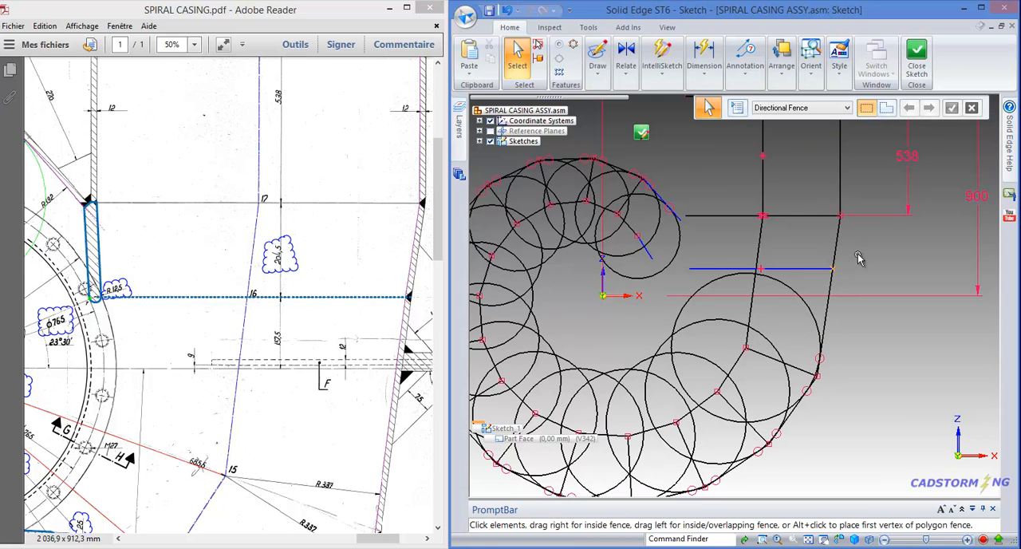
Dimension the vertical distance between the outlet rectangle's lower outer corner and the new horizontal line as 204,5 mm
click(705, 64)
click(707, 112)
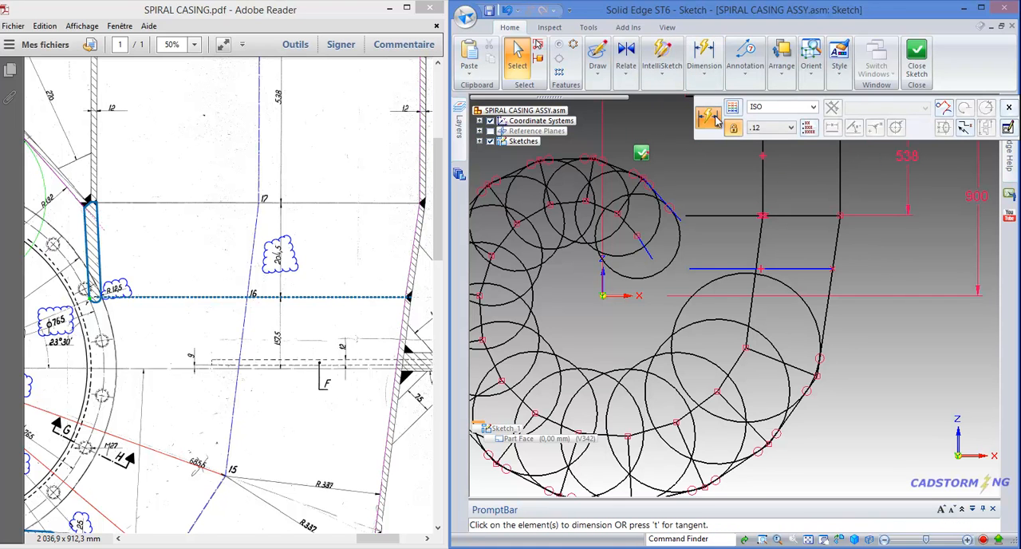
click(809, 267)
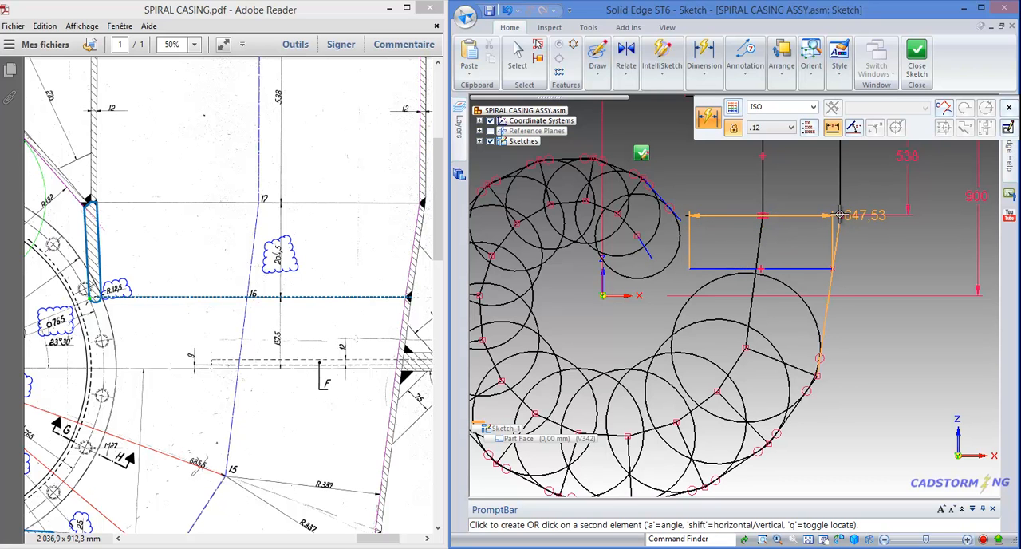
click(844, 216)
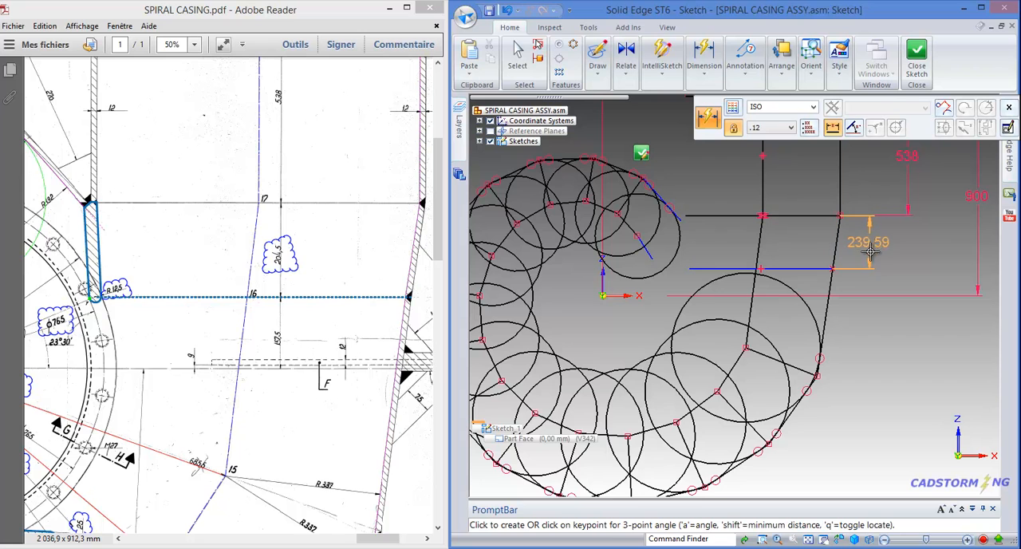
click(882, 250)
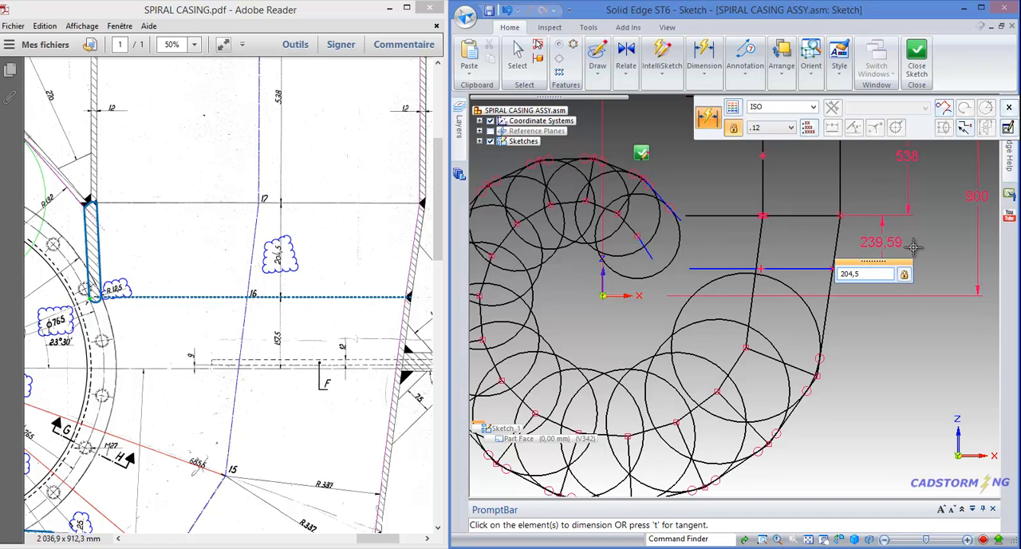
key(Return)
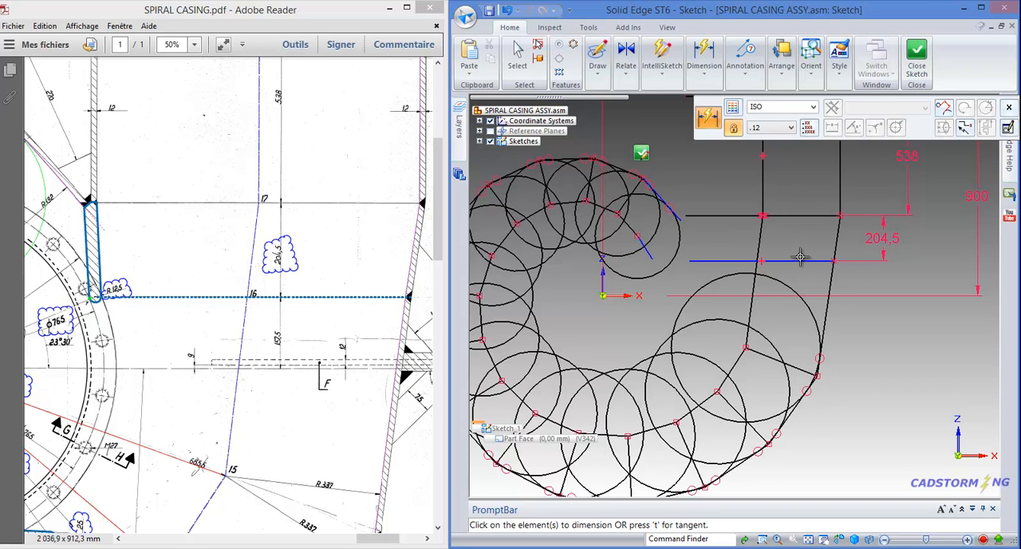
key(Escape)
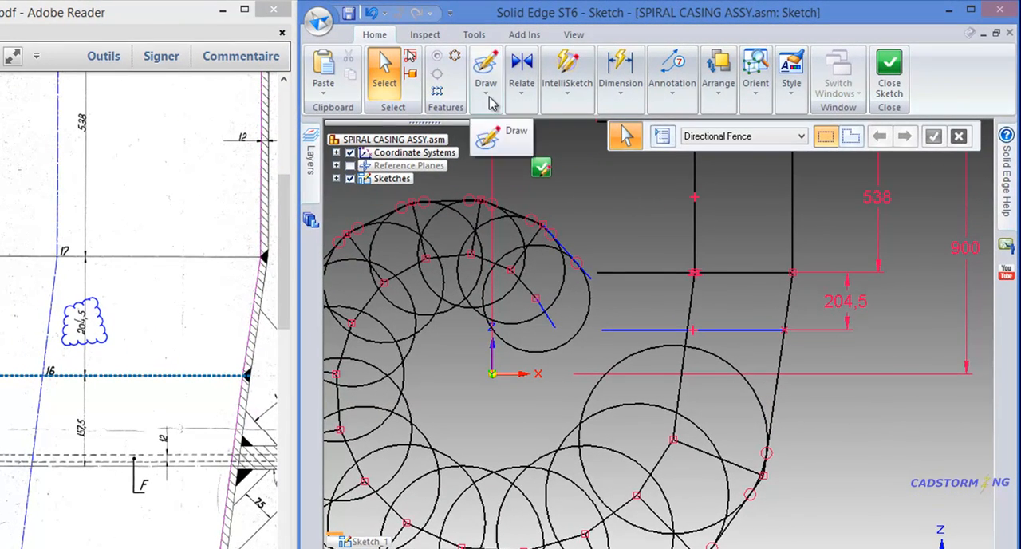
Split the slanted outer wall line at the end of the new horizontal line and check the collinear relation between its two parts
click(492, 102)
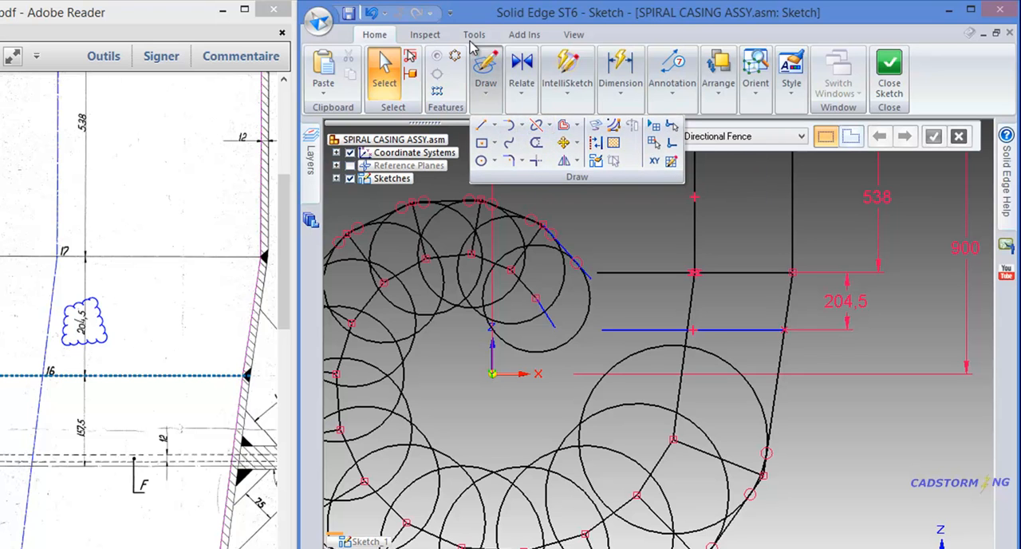
click(539, 130)
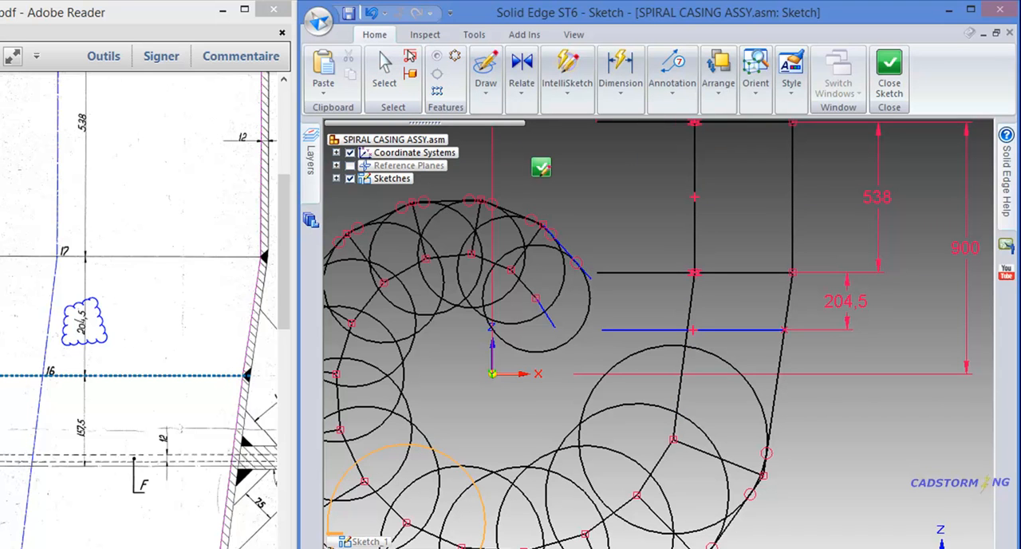
click(779, 353)
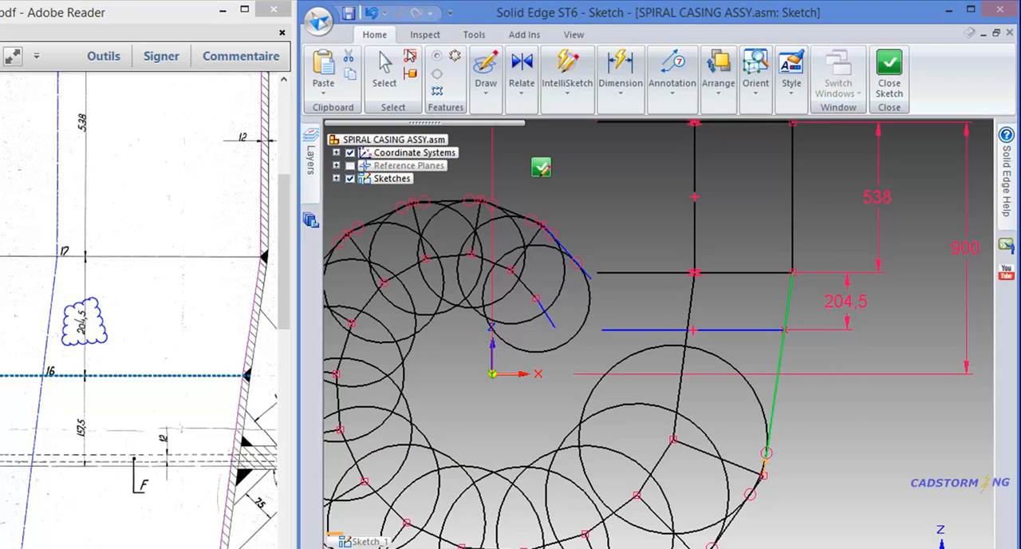
click(786, 330)
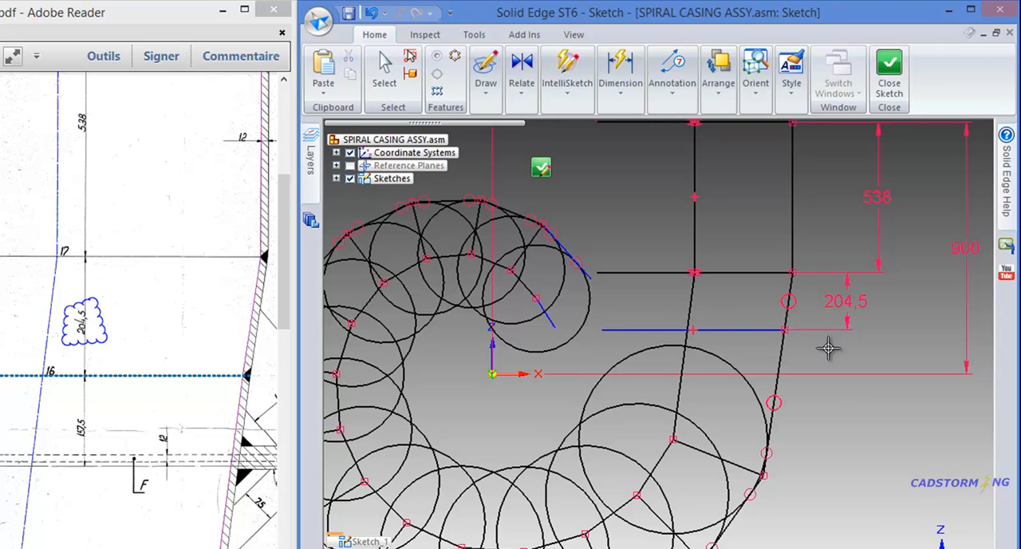
scroll(788, 303, up, 3)
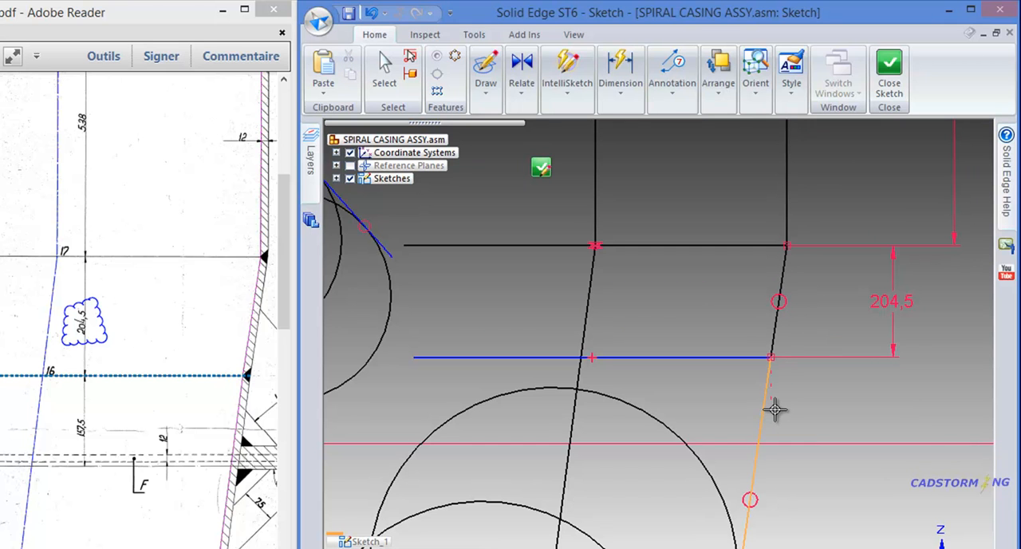
scroll(780, 407, down, 1)
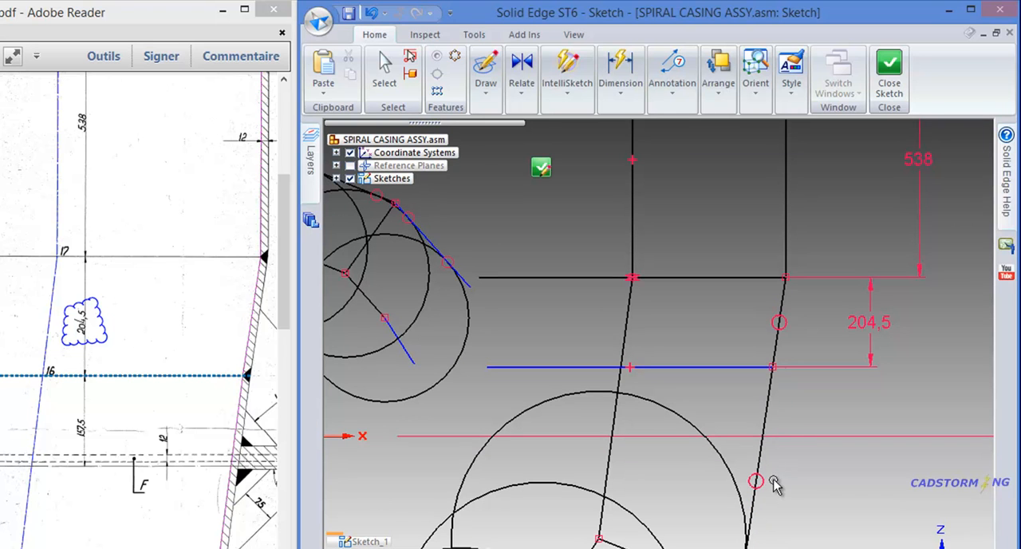
key(Escape)
click(762, 481)
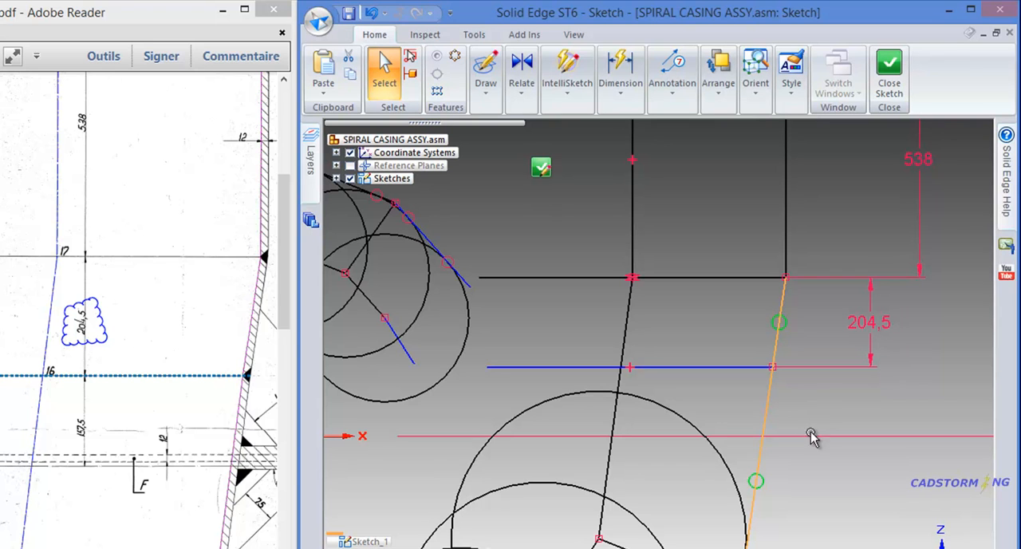
click(817, 335)
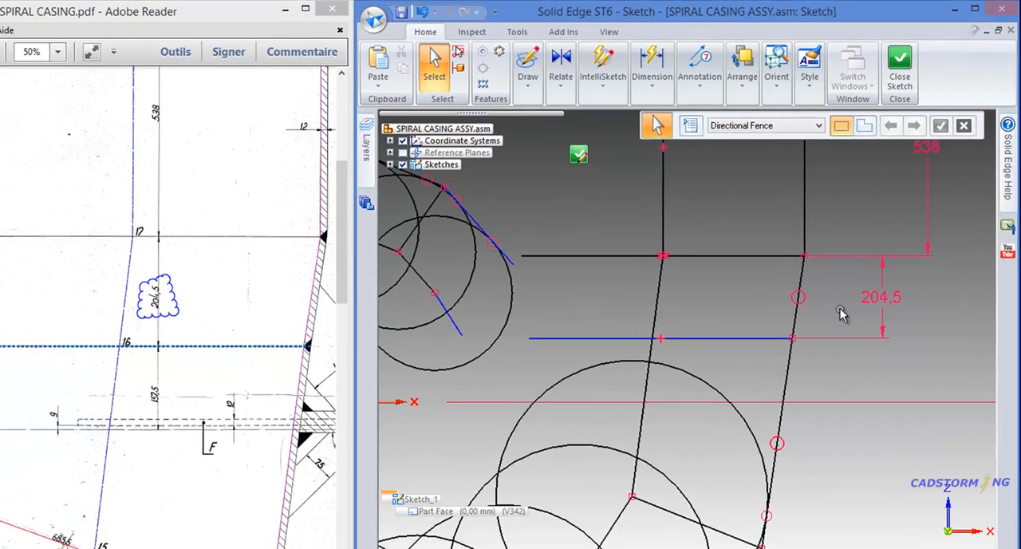
Enable intersection recognition and split the slanted inner wall line where it crosses the new horizontal section line
scroll(834, 336, down, 3)
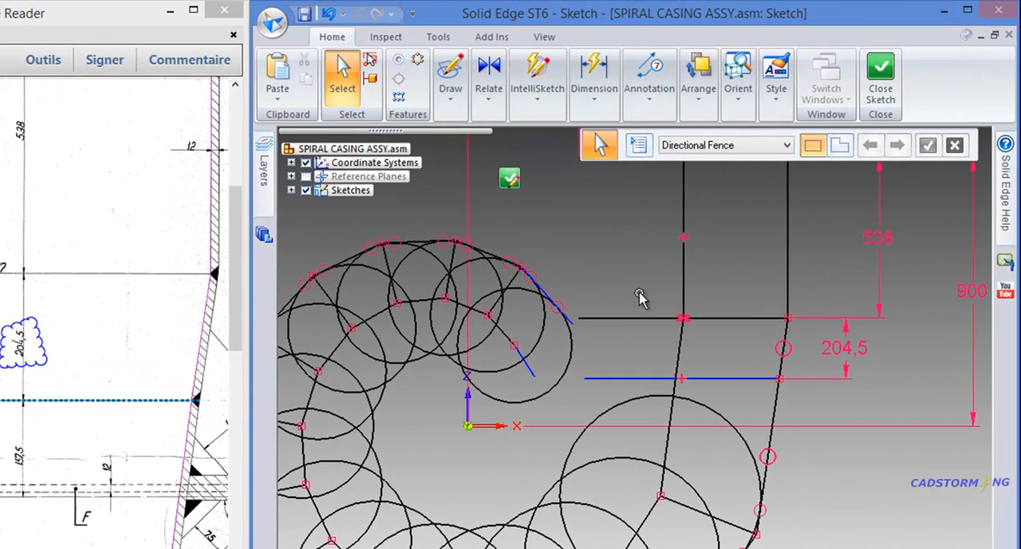
click(448, 104)
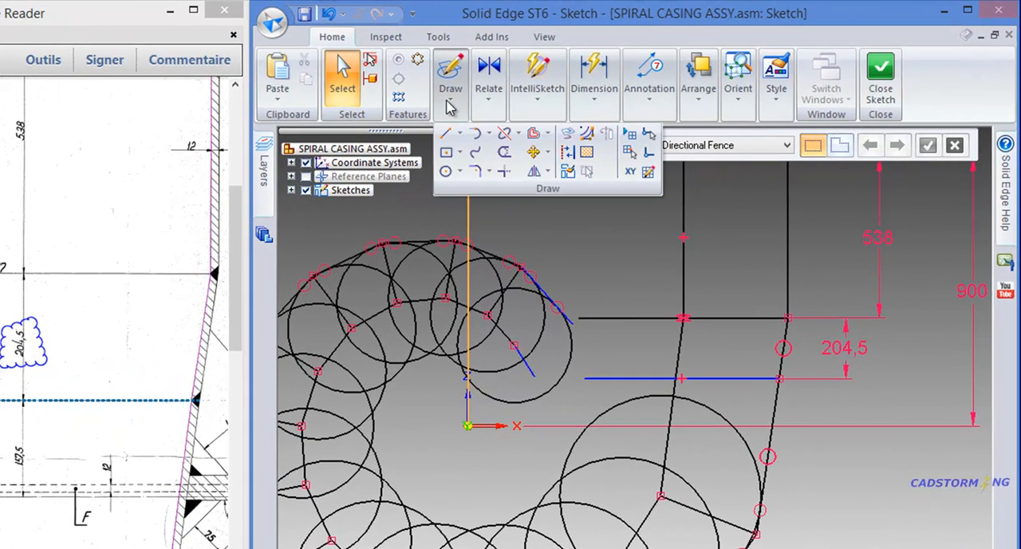
click(505, 133)
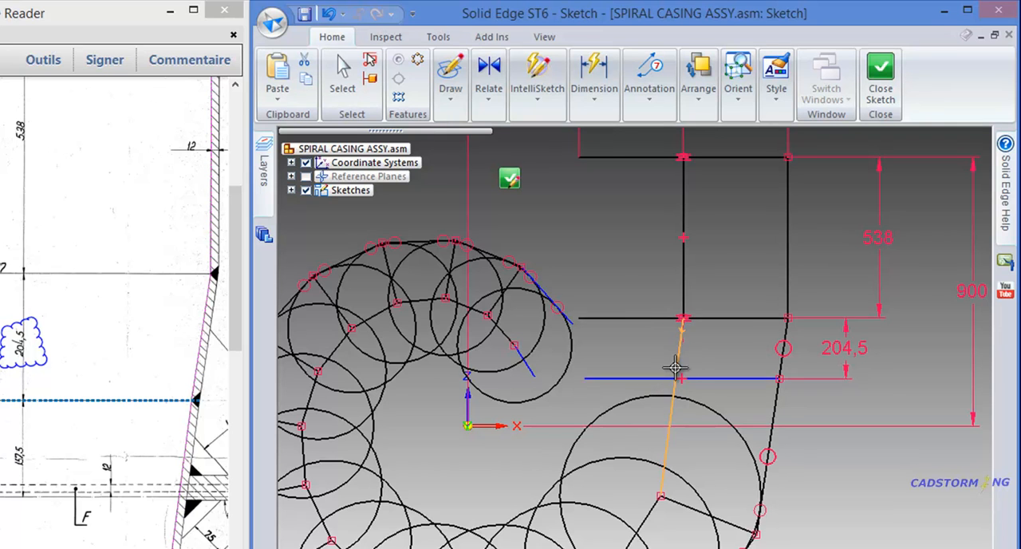
click(676, 379)
click(546, 111)
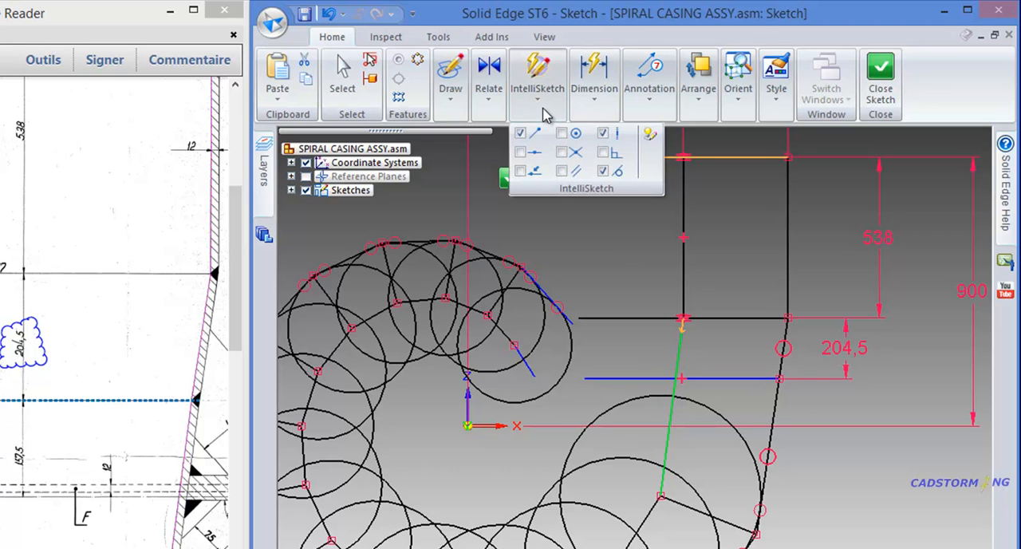
click(563, 157)
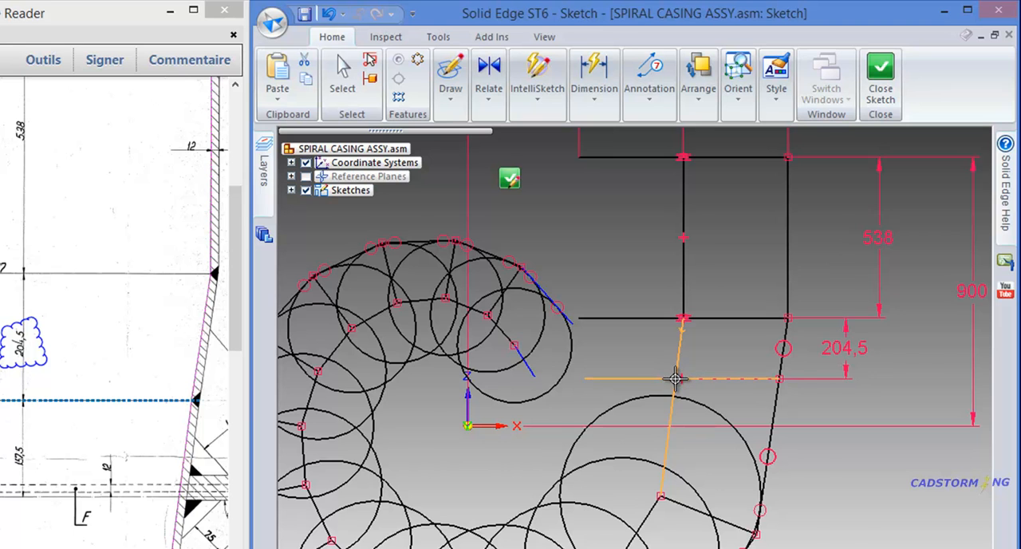
scroll(675, 378, up, 6)
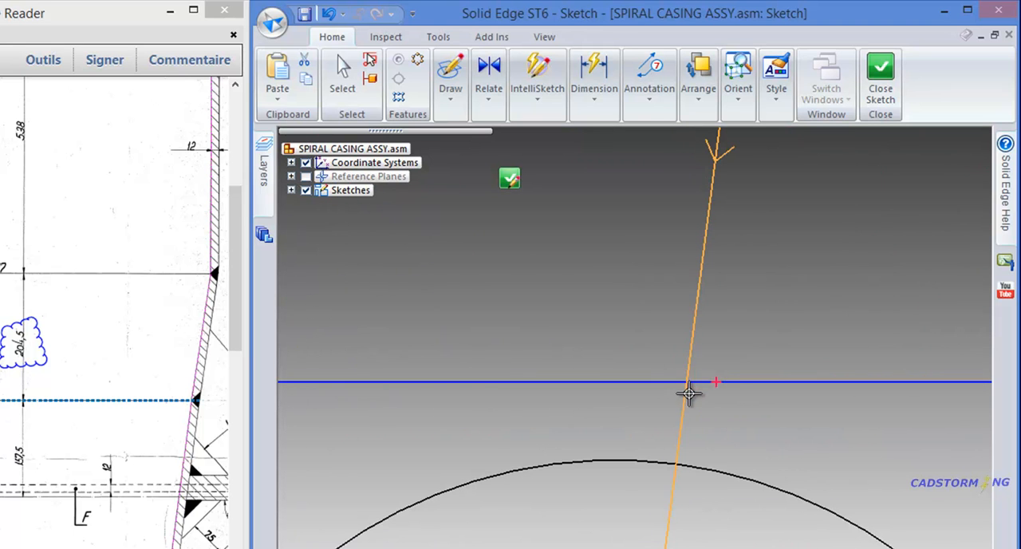
click(685, 382)
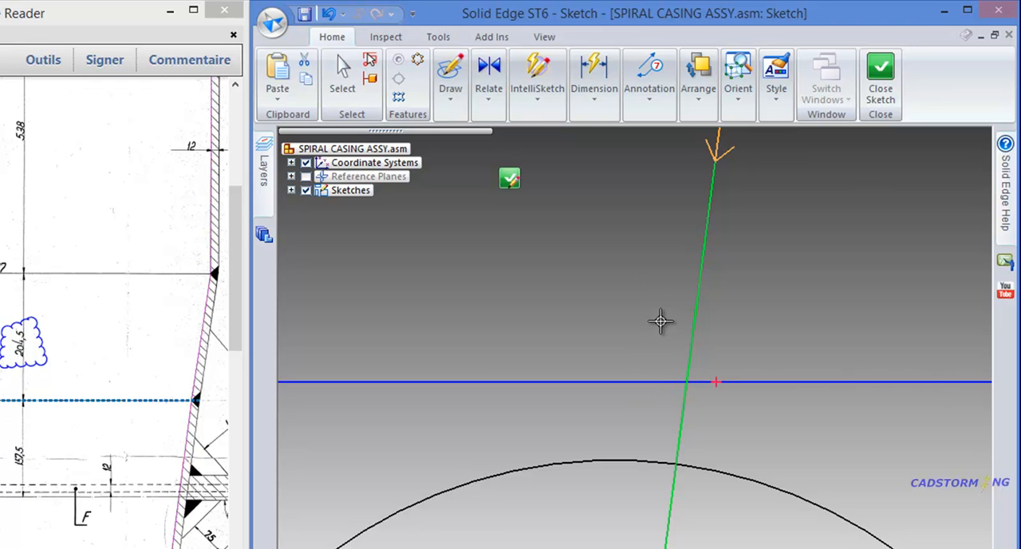
click(687, 397)
scroll(688, 327, down, 5)
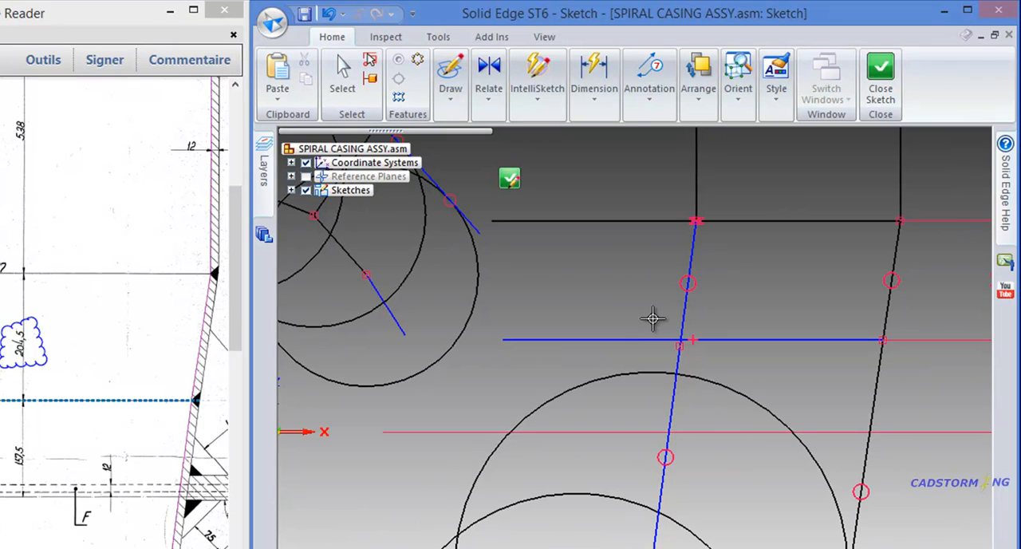
Connect the split point of the slanted inner wall line to the horizontal section line
ctrl+click(674, 343)
ctrl+click(668, 383)
click(494, 95)
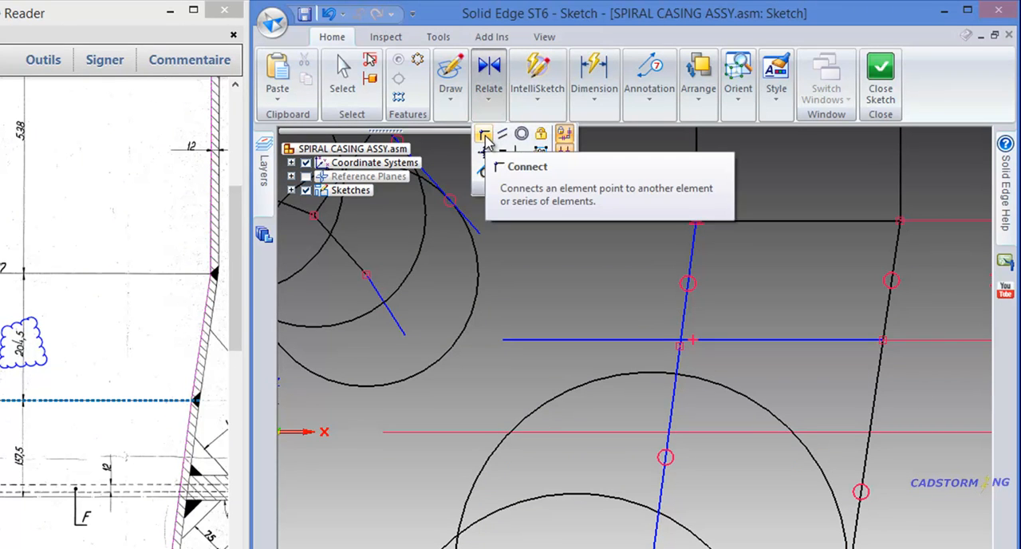
click(484, 138)
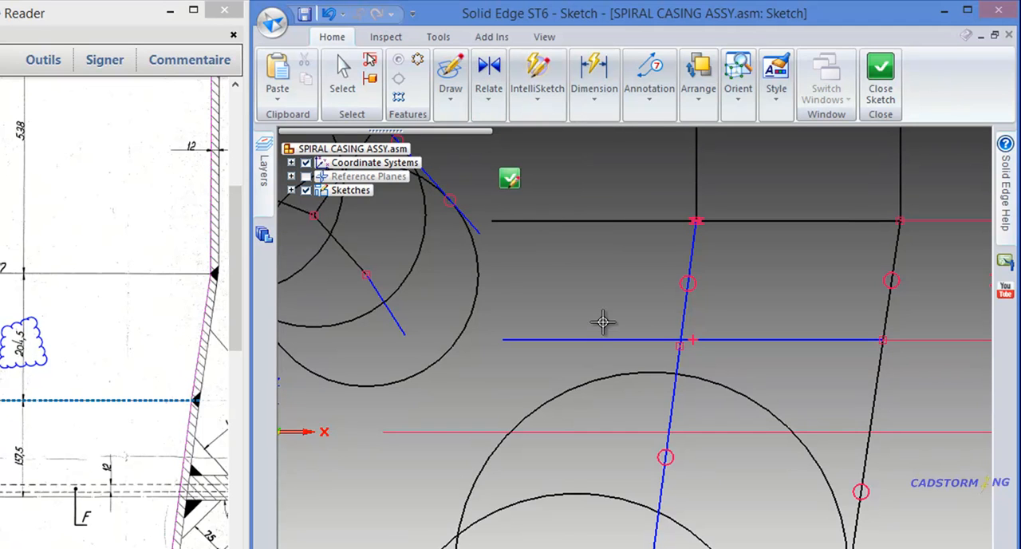
click(683, 348)
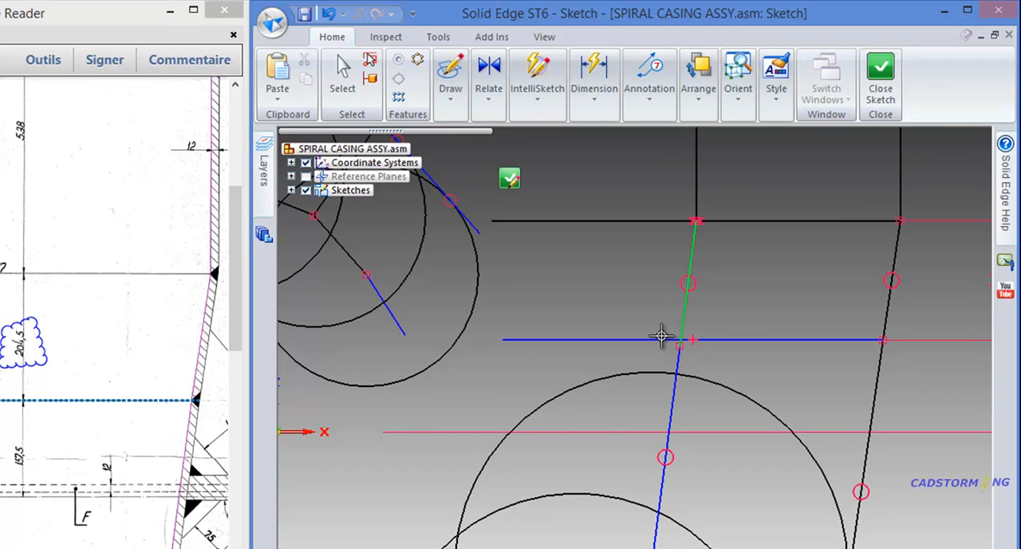
click(661, 335)
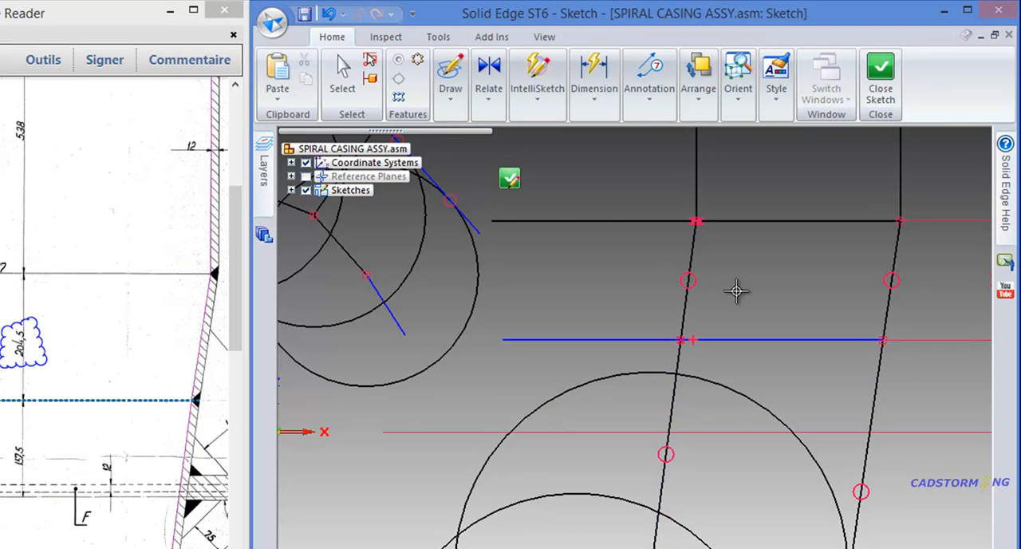
Connect the free inner end of the horizontal section line to the split point on the slanted inner wall
scroll(731, 289, down, 1)
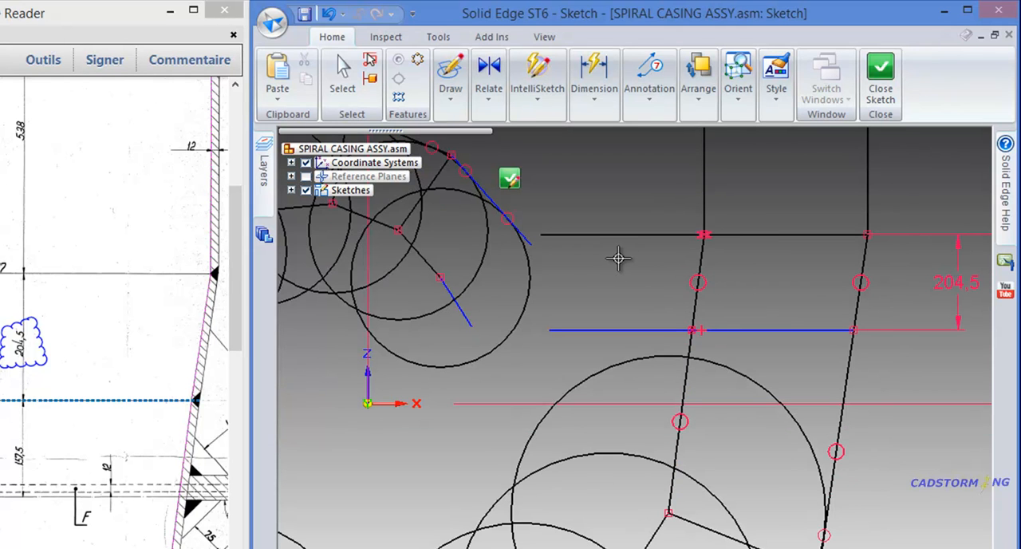
click(548, 329)
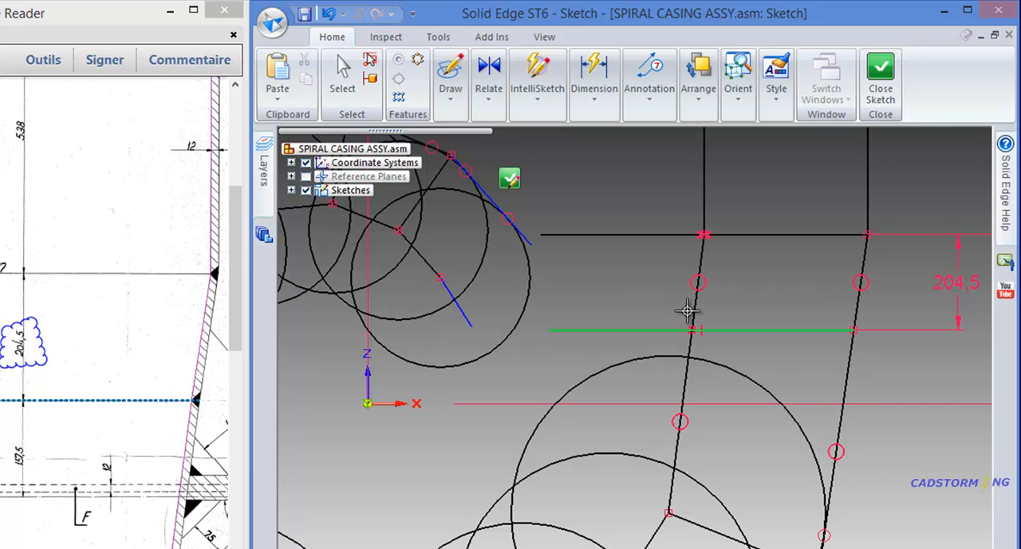
click(692, 331)
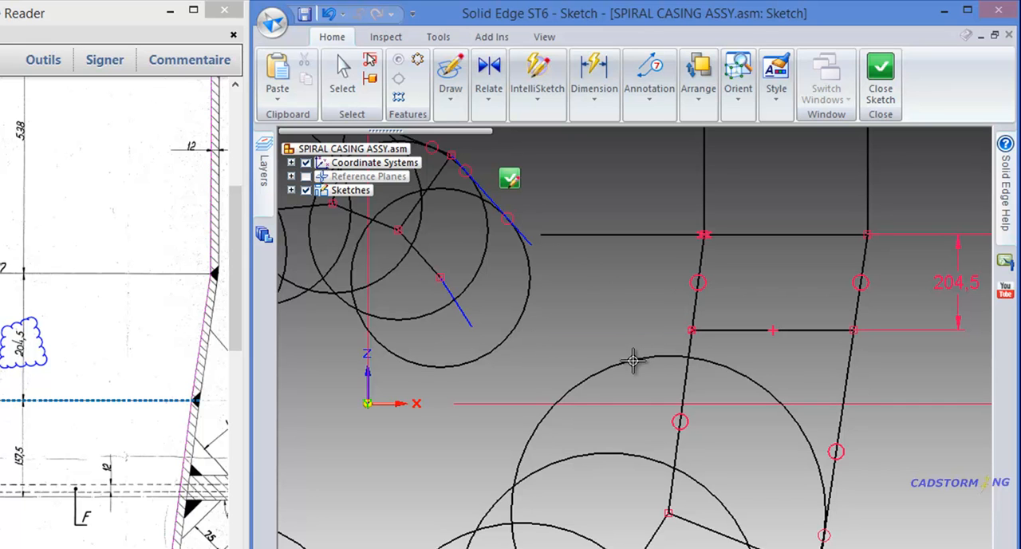
Draw a horizontal line from the inner wall's split point inward, continuing the section line toward the spiral
click(450, 94)
click(451, 133)
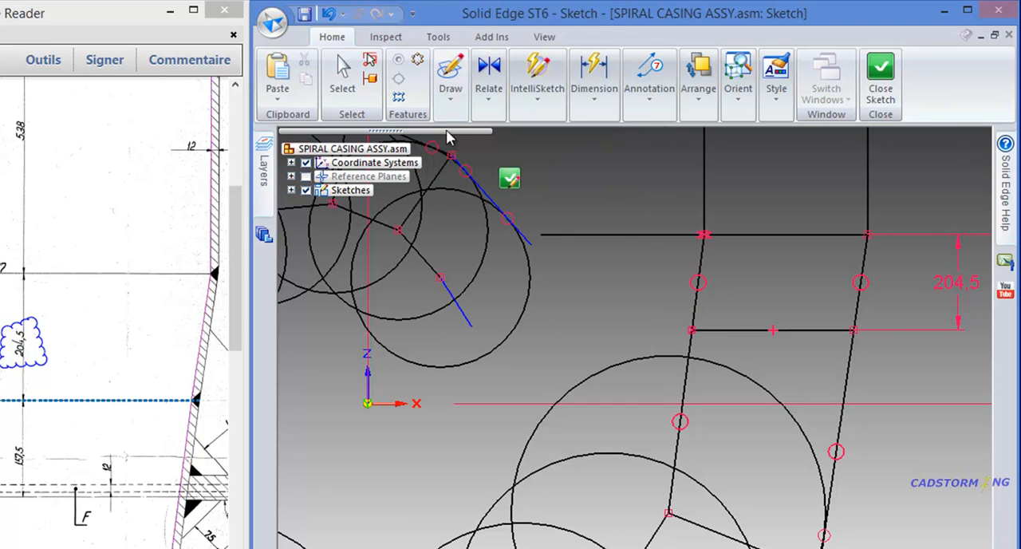
click(692, 331)
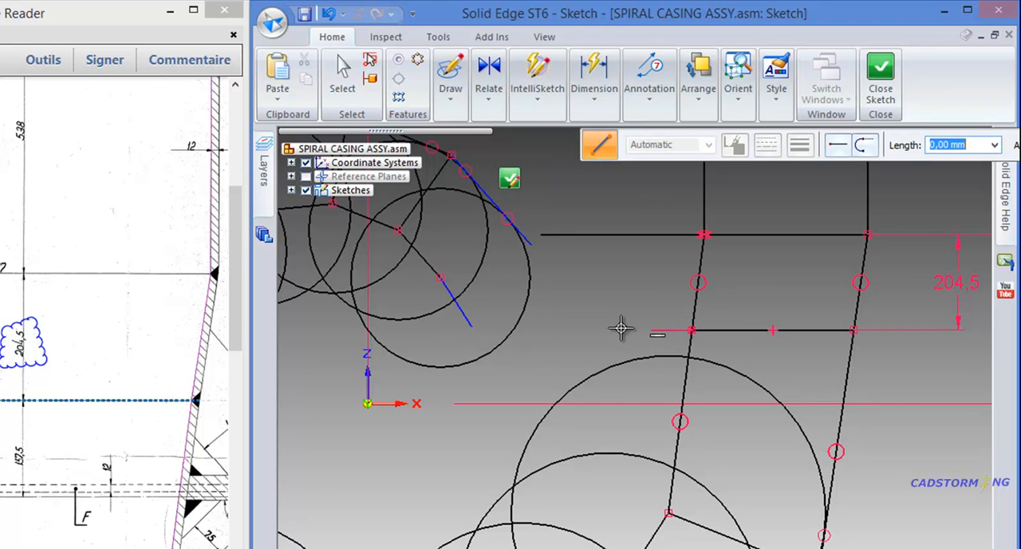
click(548, 329)
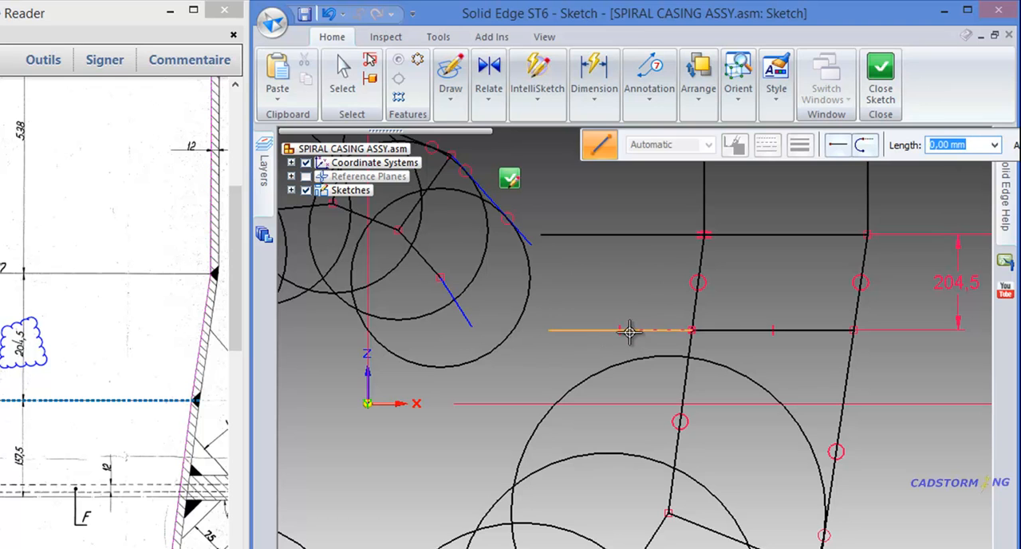
key(Escape)
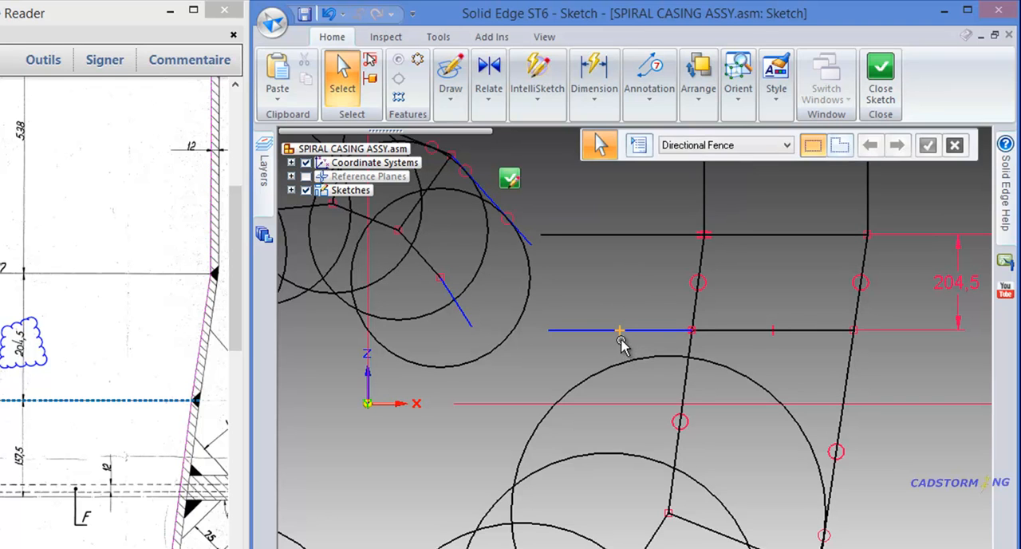
Examine the relations on the new inner horizontal line, the split slanted walls and the large tangent circle
click(620, 337)
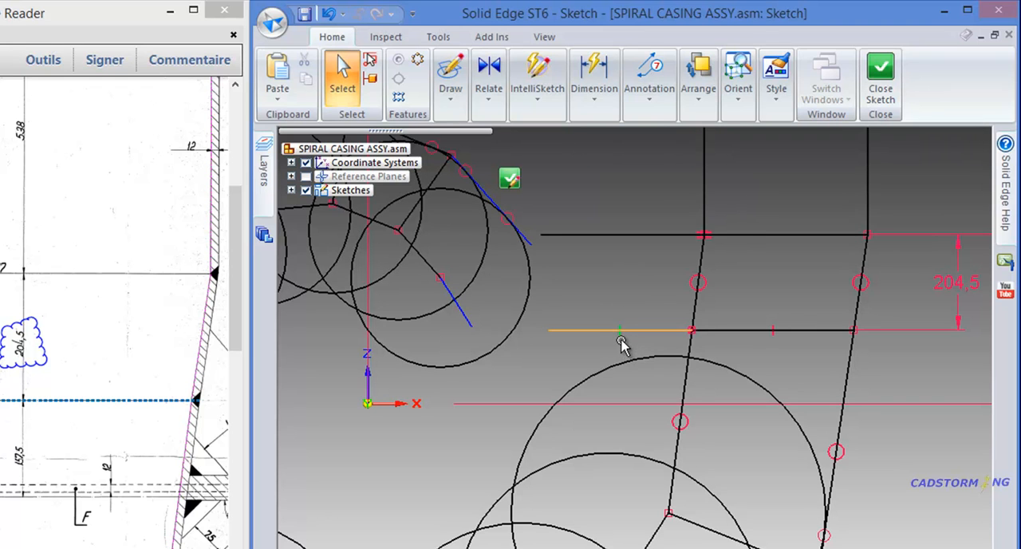
click(658, 297)
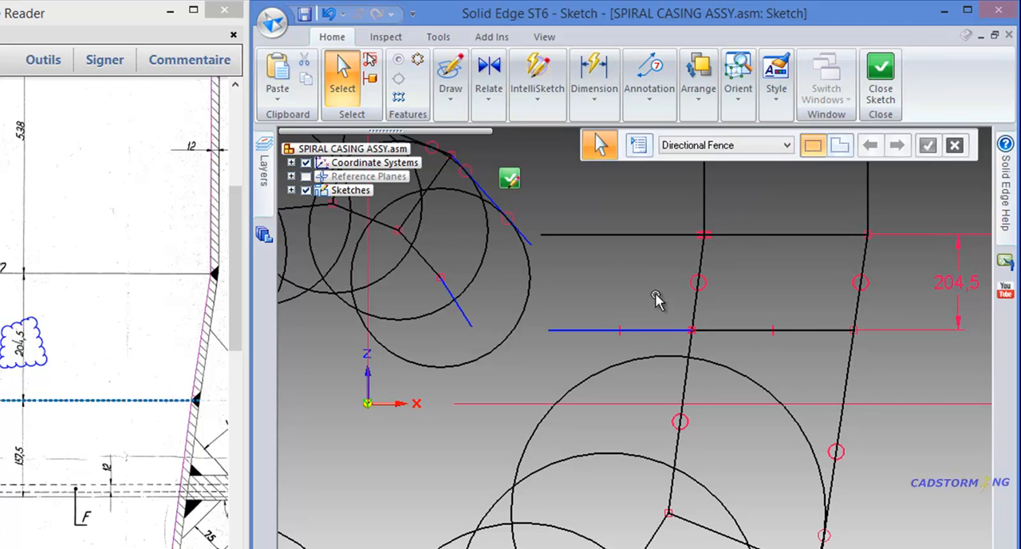
click(687, 428)
click(836, 453)
click(827, 535)
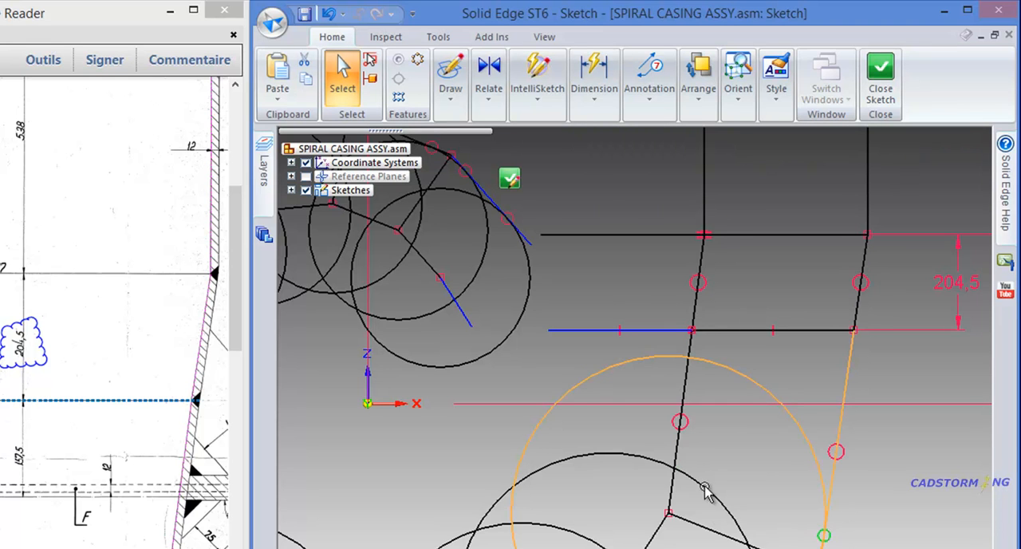
click(685, 421)
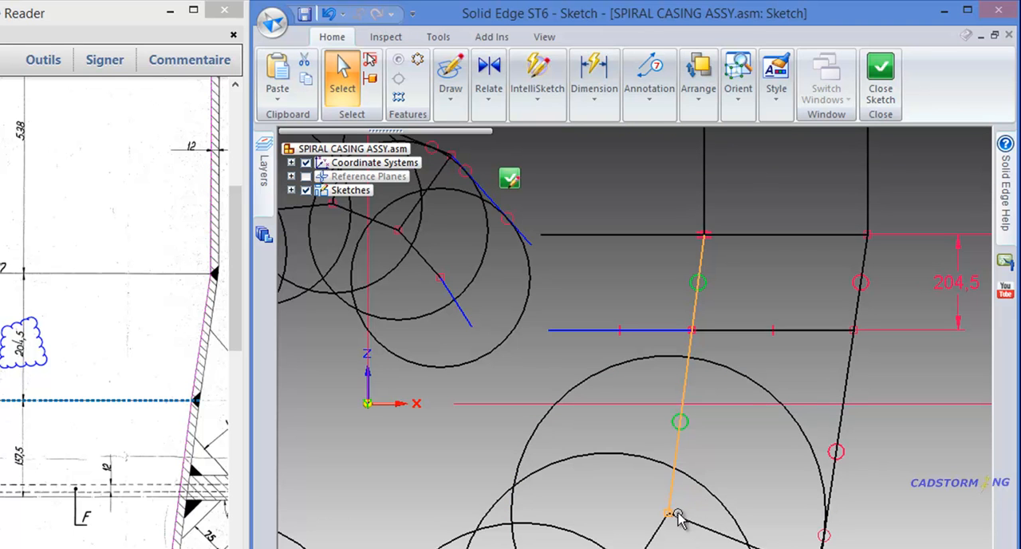
click(629, 455)
key(Escape)
click(489, 104)
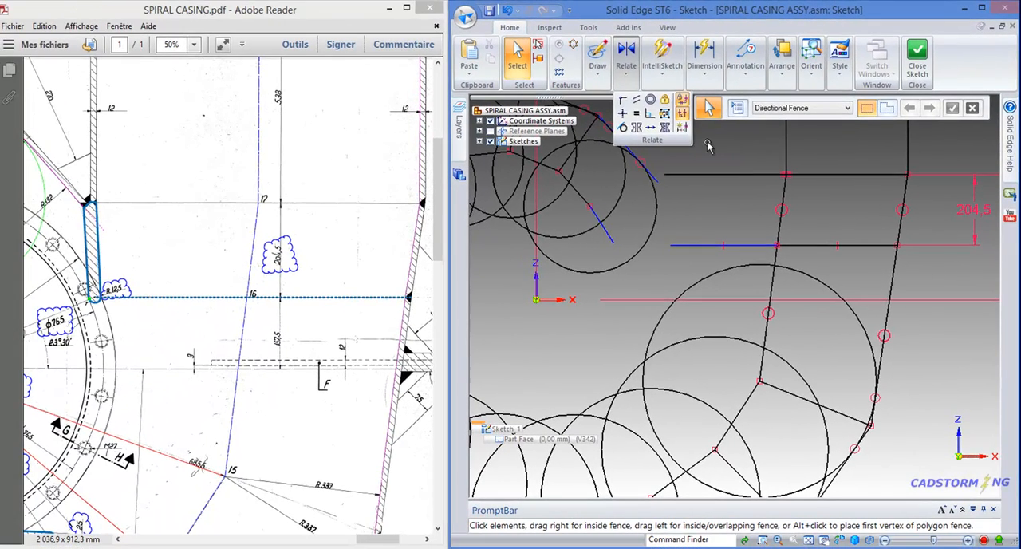
click(708, 145)
Examine the highlighted plate with the R.12,5 rounded end between the section lines at points 17 and 16 in the PDF drawing
drag(162, 233, 256, 238)
ctrl+scroll(185, 269, up, 3)
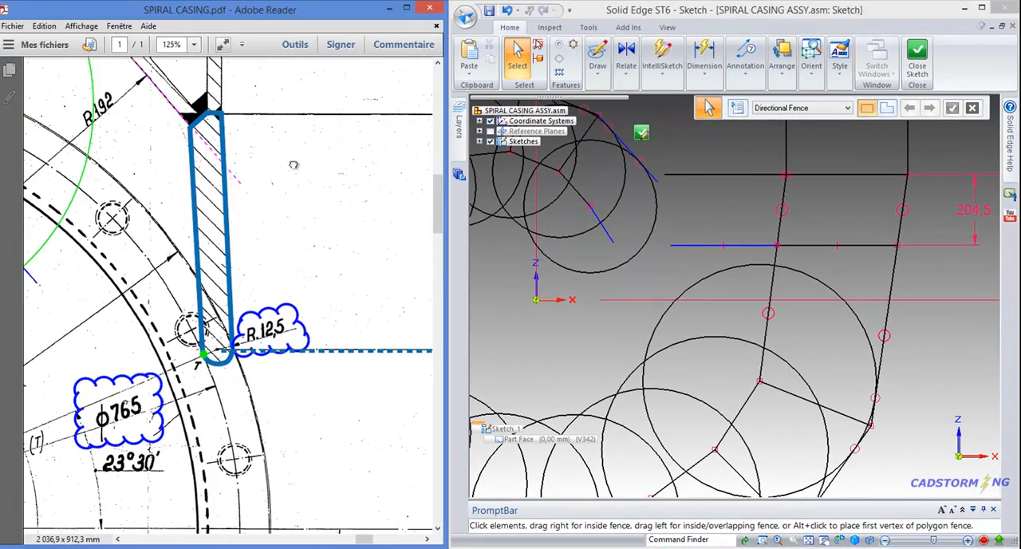
drag(293, 163, 311, 233)
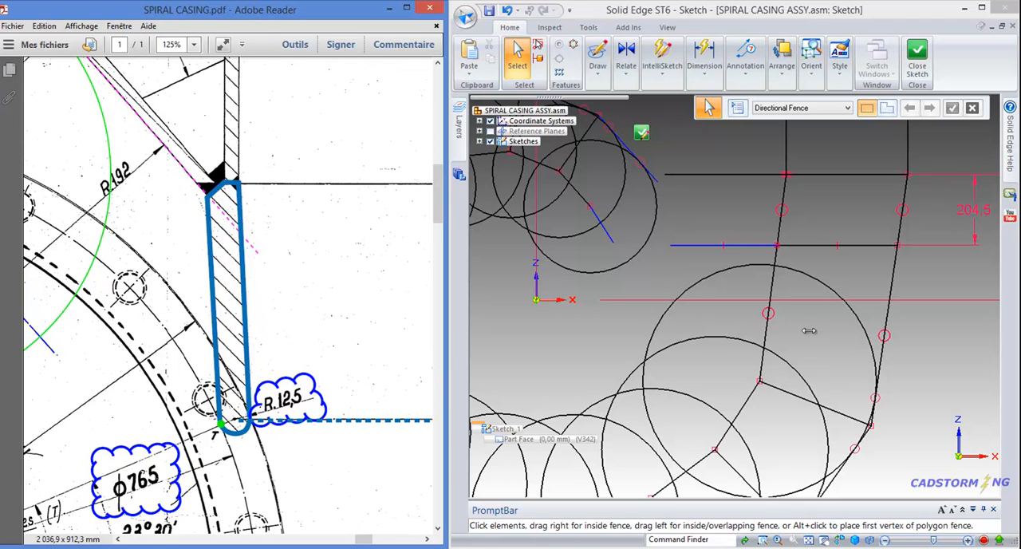
scroll(803, 306, up, 2)
ctrl+scroll(323, 257, down, 2)
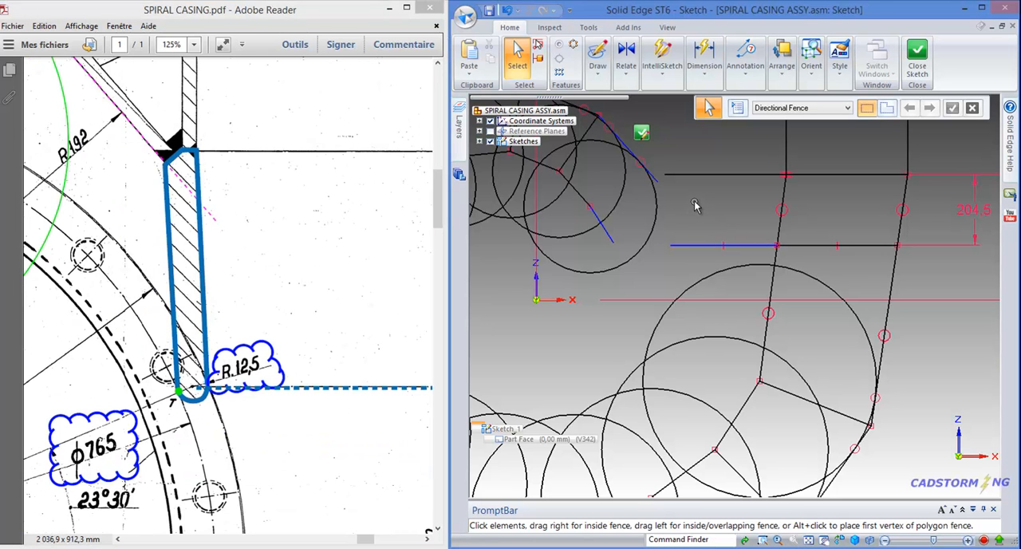
Sketch the plate's short horizontal top edge from the upper section line's inner end, its chamfer, and an inner side about 249 mm long
middle_drag(697, 206, 732, 297)
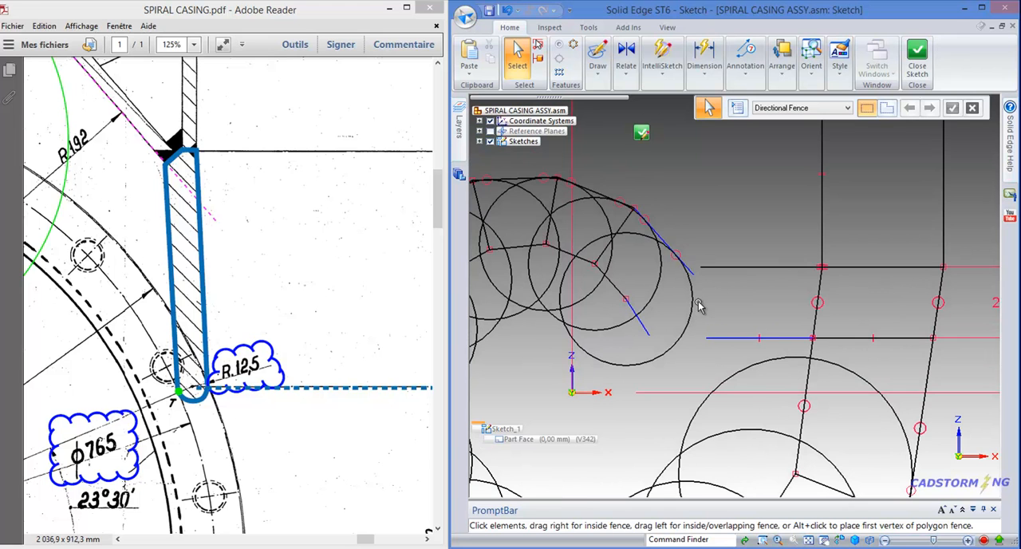
scroll(696, 273, down, 1)
scroll(699, 289, up, 4)
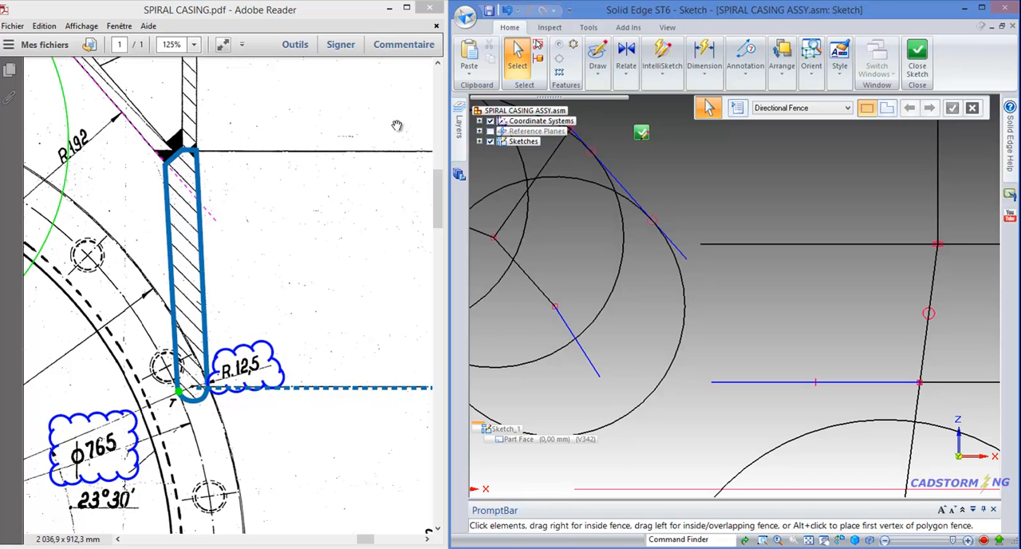
click(599, 79)
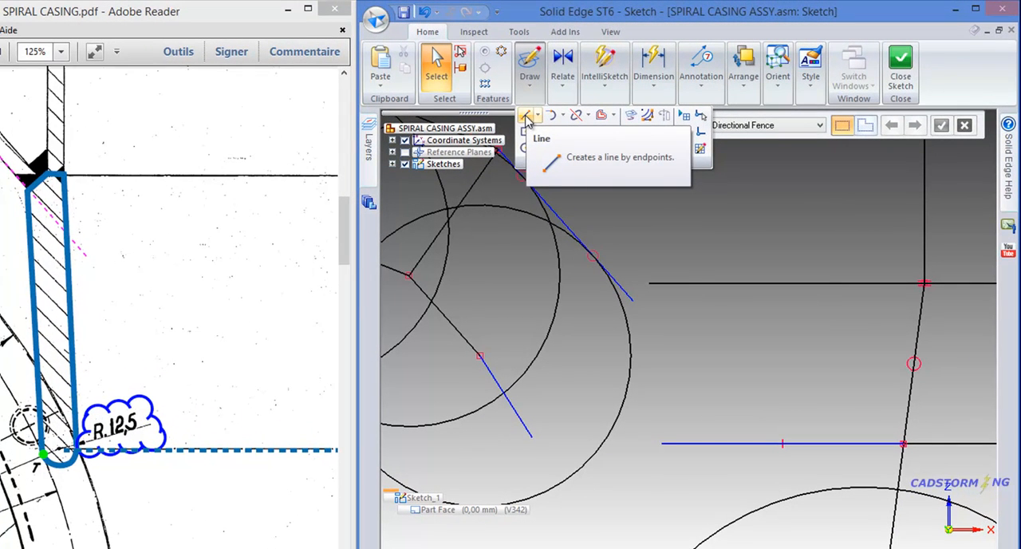
click(527, 119)
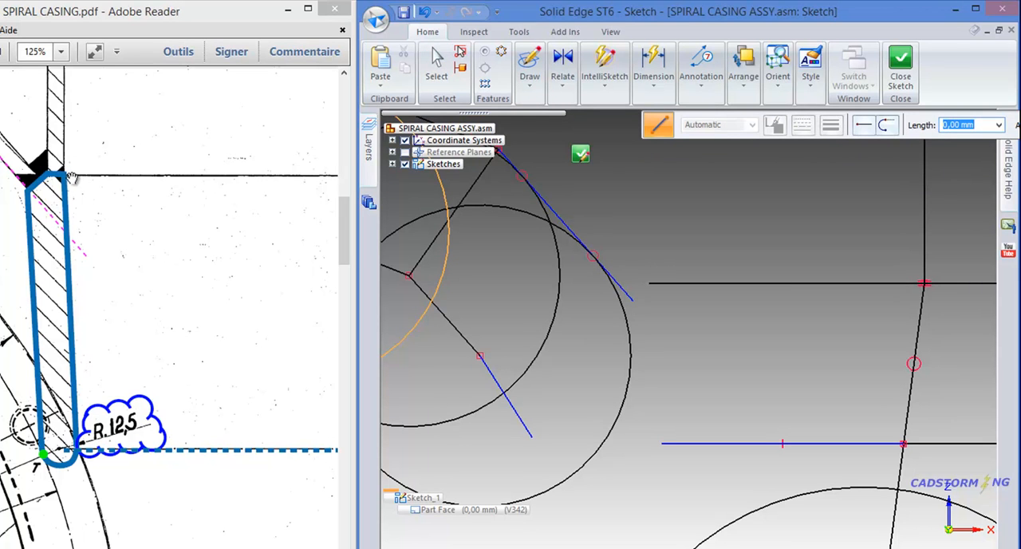
click(646, 284)
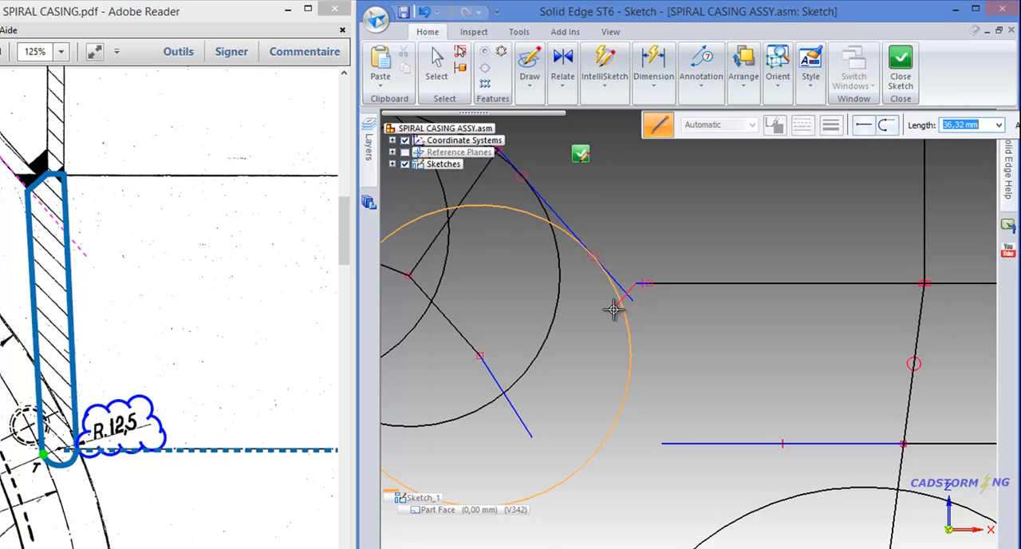
click(611, 312)
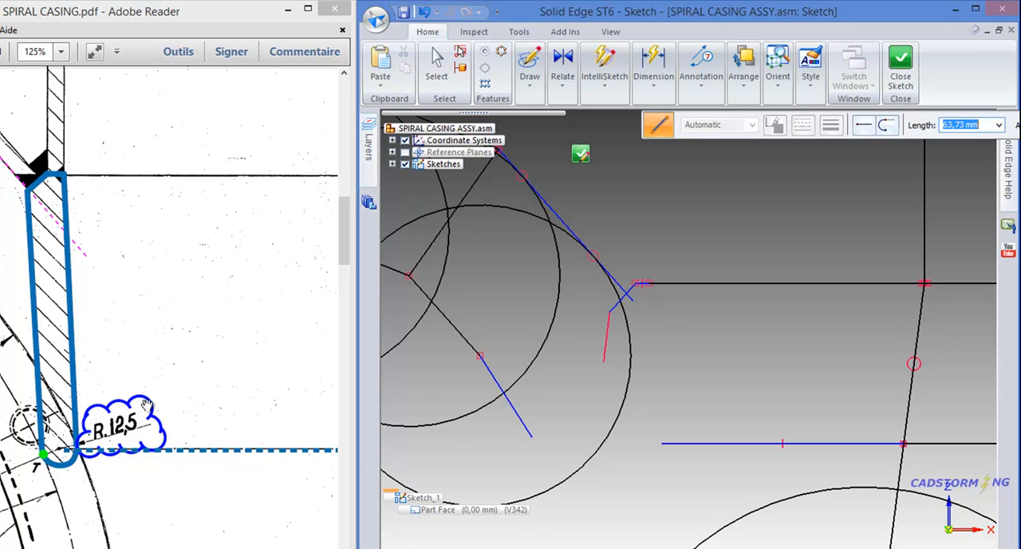
click(626, 507)
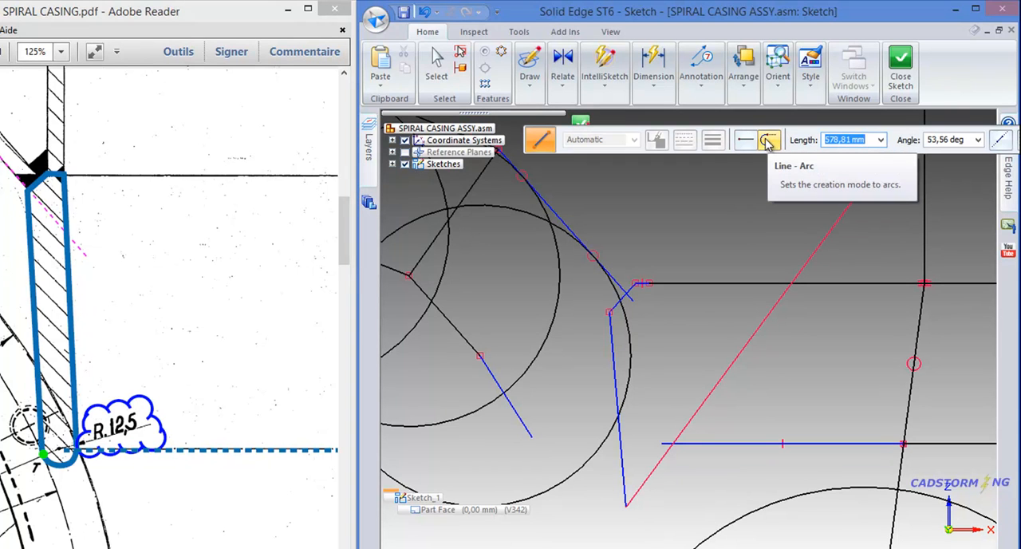
Close the plate outline with a tangent arc at its lower end and a straight line back to the upper section line's end
click(769, 142)
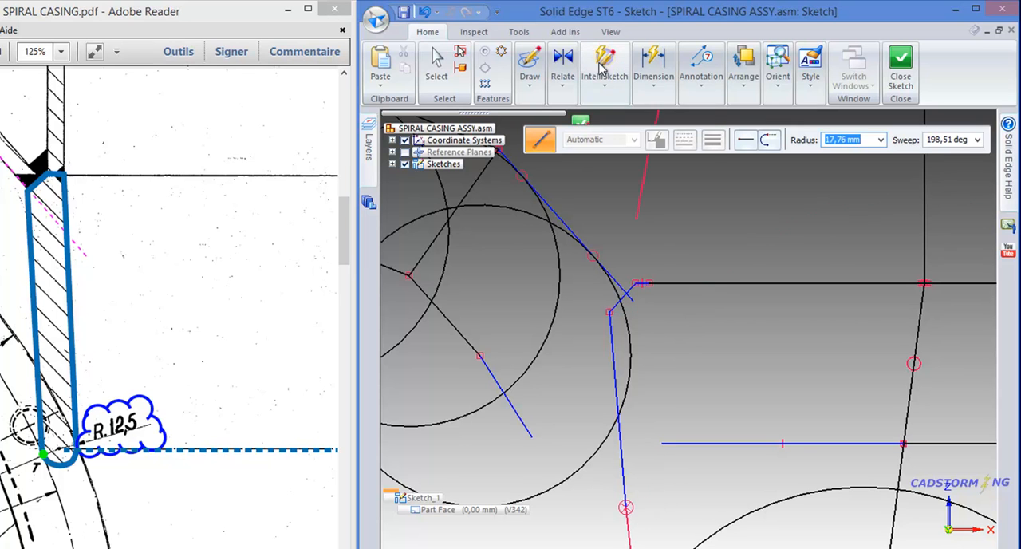
click(605, 87)
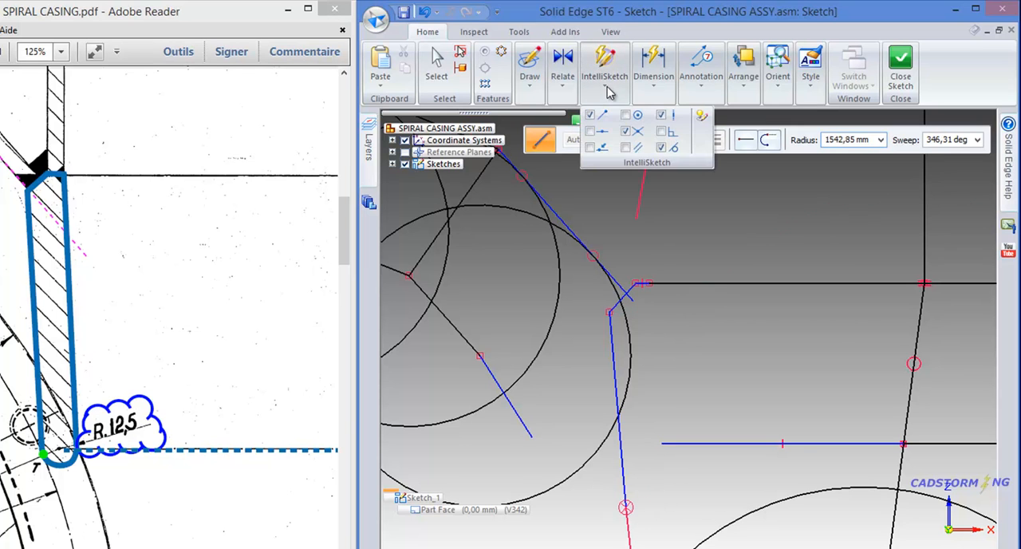
click(662, 117)
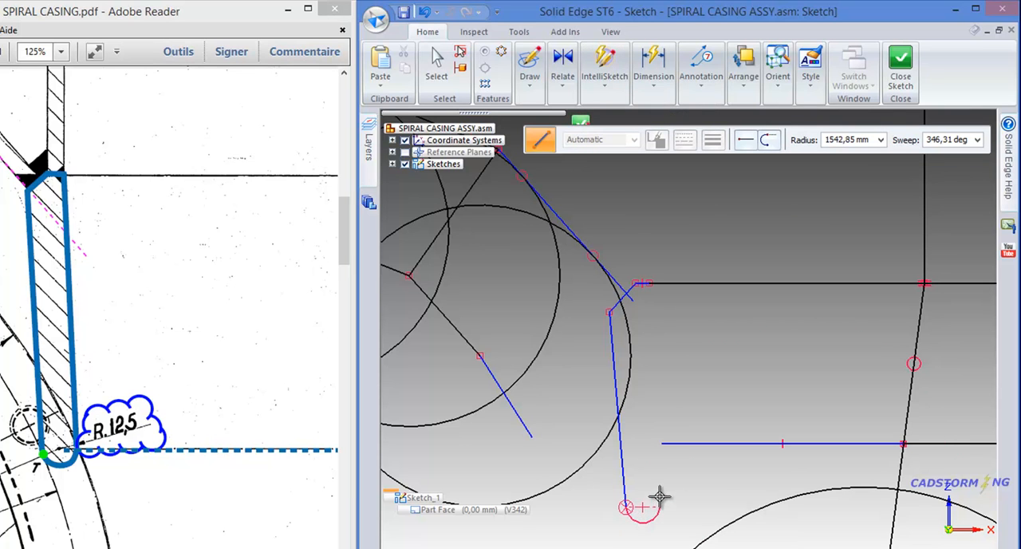
scroll(661, 497, up, 1)
click(665, 504)
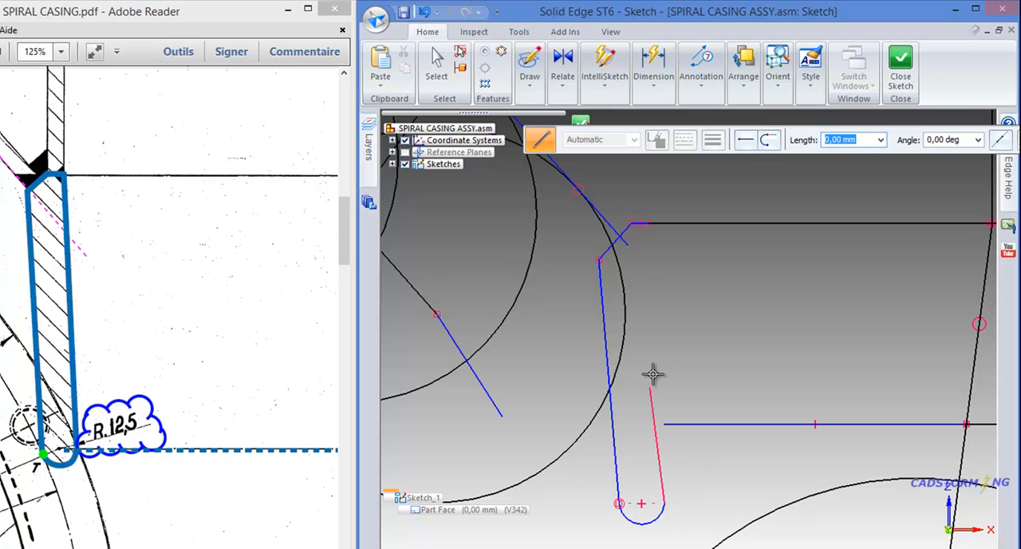
click(649, 222)
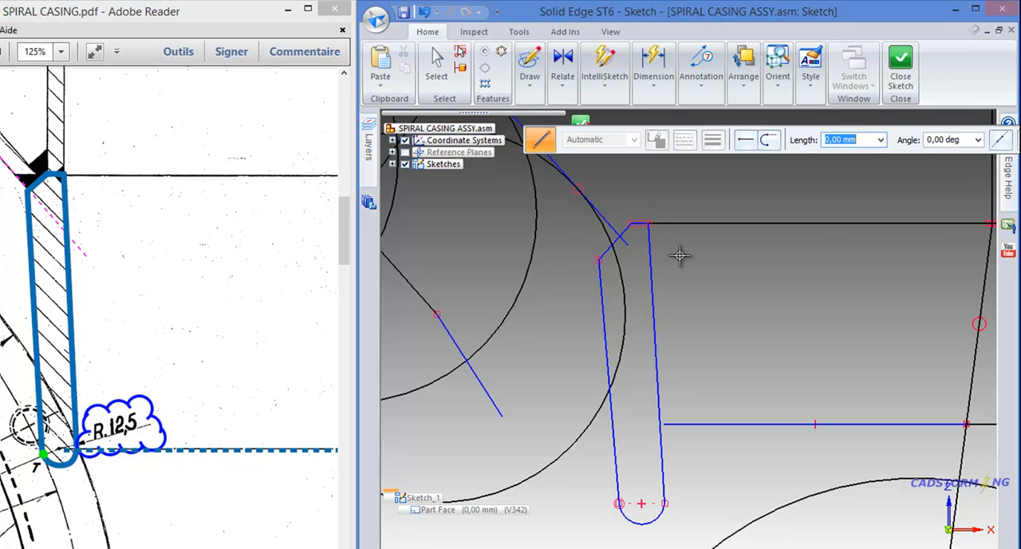
key(Escape)
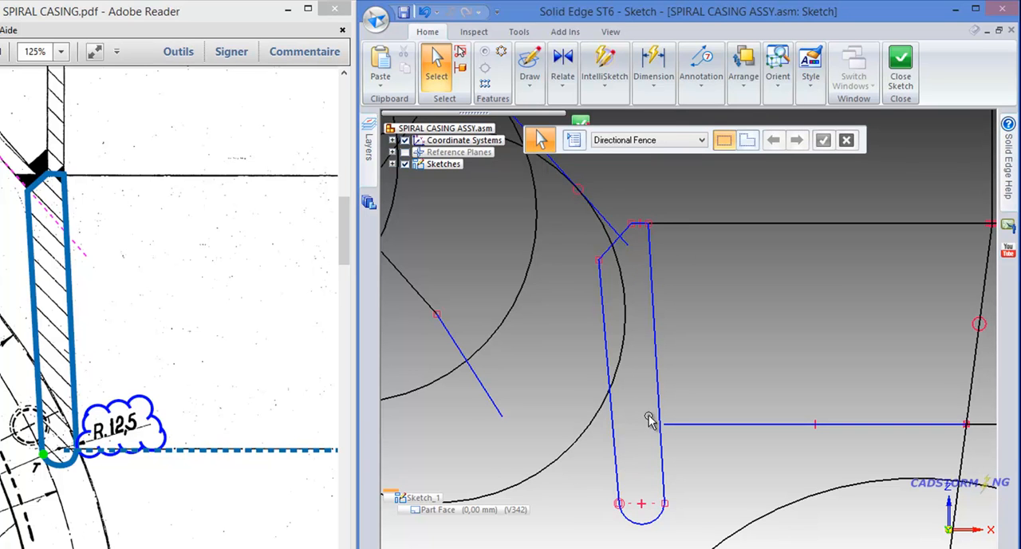
Delete the horizontal alignment relation from the arc at the plate's lower end
click(611, 227)
click(651, 511)
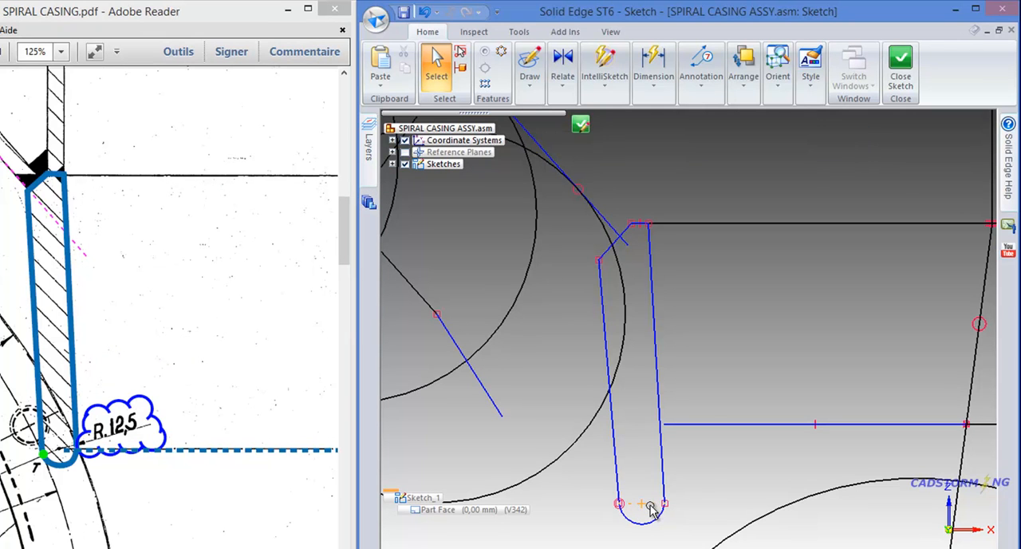
click(698, 494)
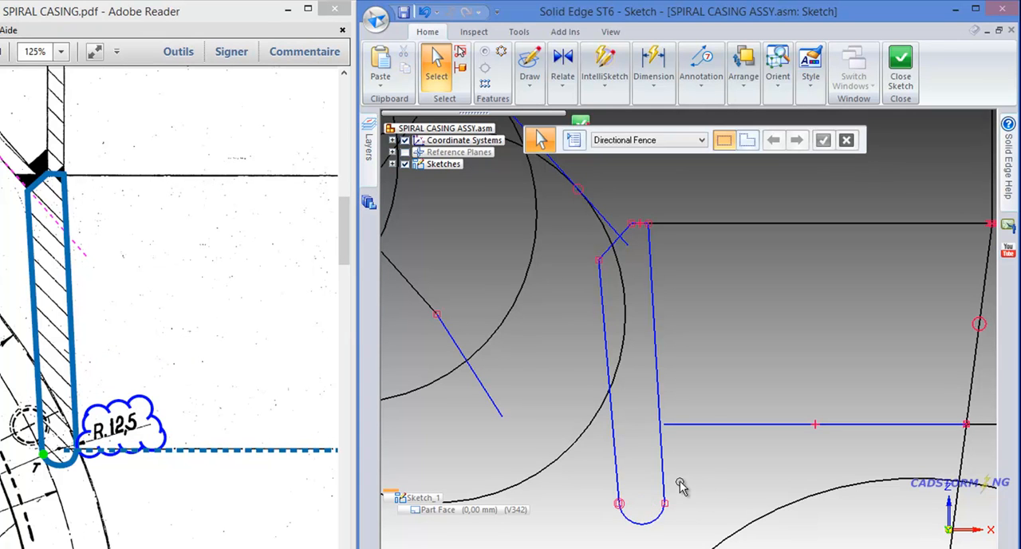
Examine the relations where the arc meets the plate's inner side, and the overlapping elements where that side crosses the large circle
scroll(631, 511, up, 3)
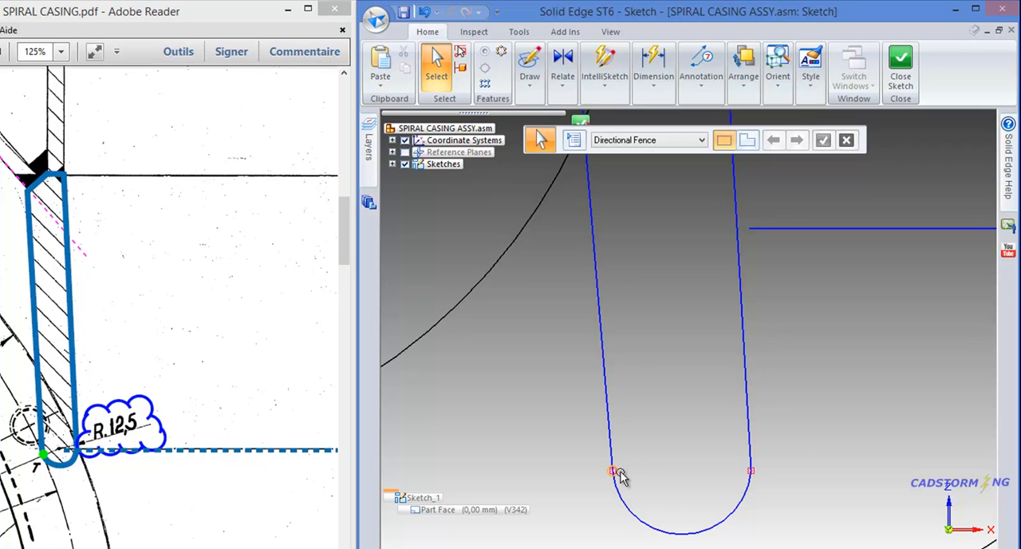
right_click(622, 471)
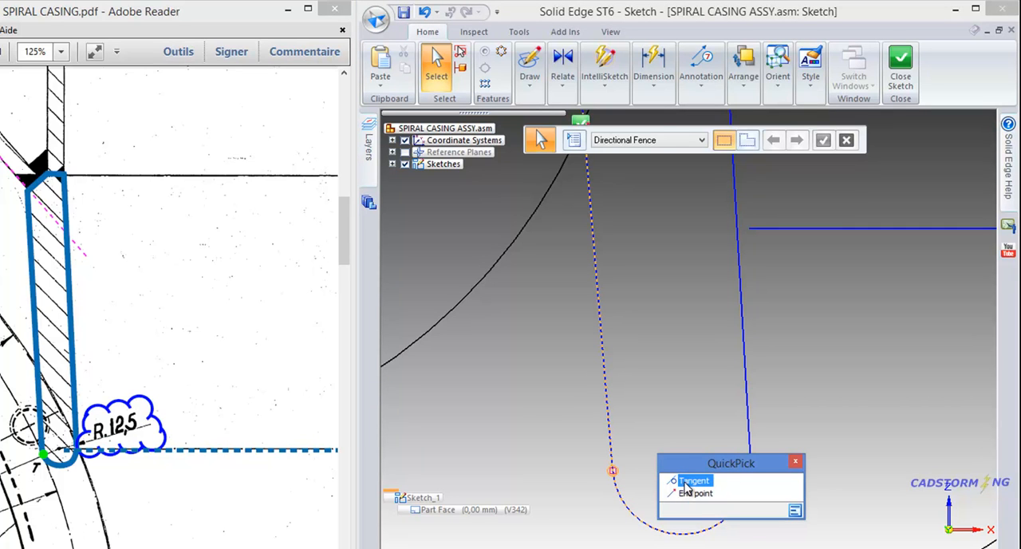
click(796, 462)
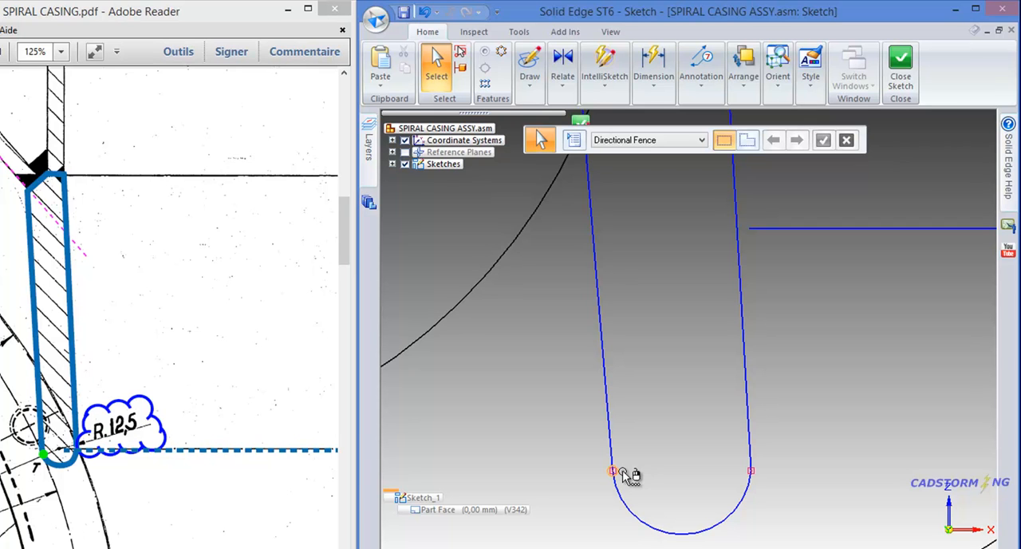
right_click(622, 470)
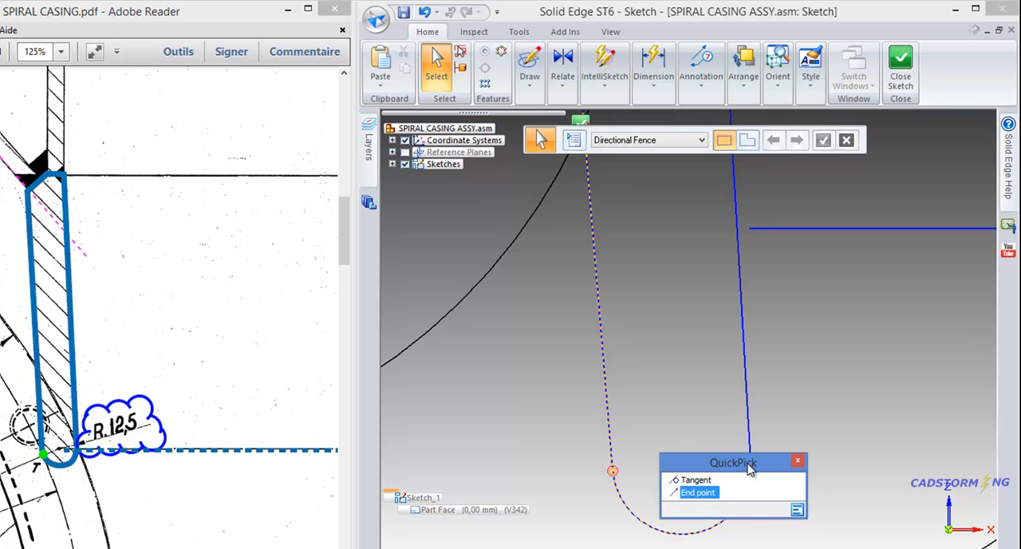
click(796, 461)
scroll(645, 430, down, 1)
scroll(643, 391, down, 1)
scroll(620, 276, up, 1)
scroll(626, 335, up, 1)
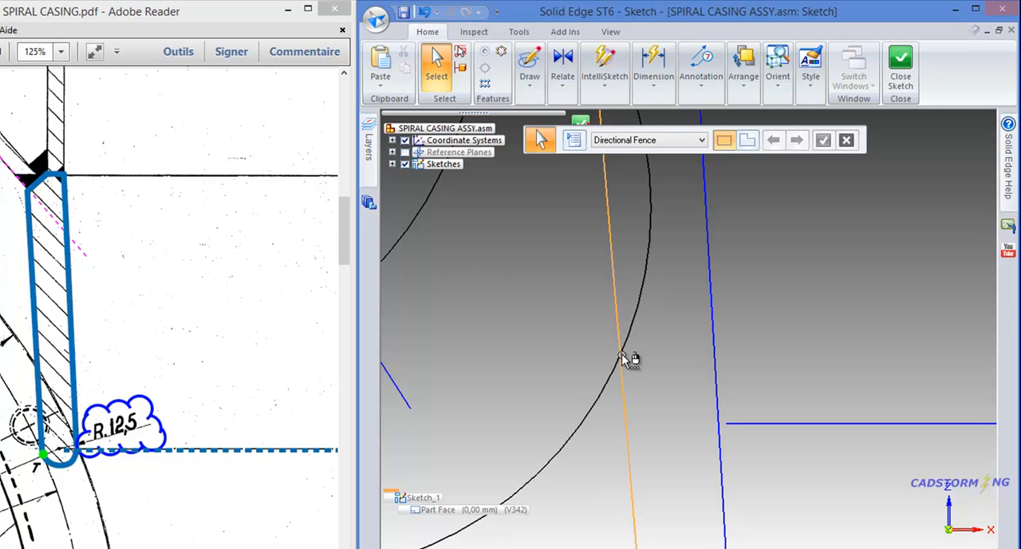
right_click(622, 353)
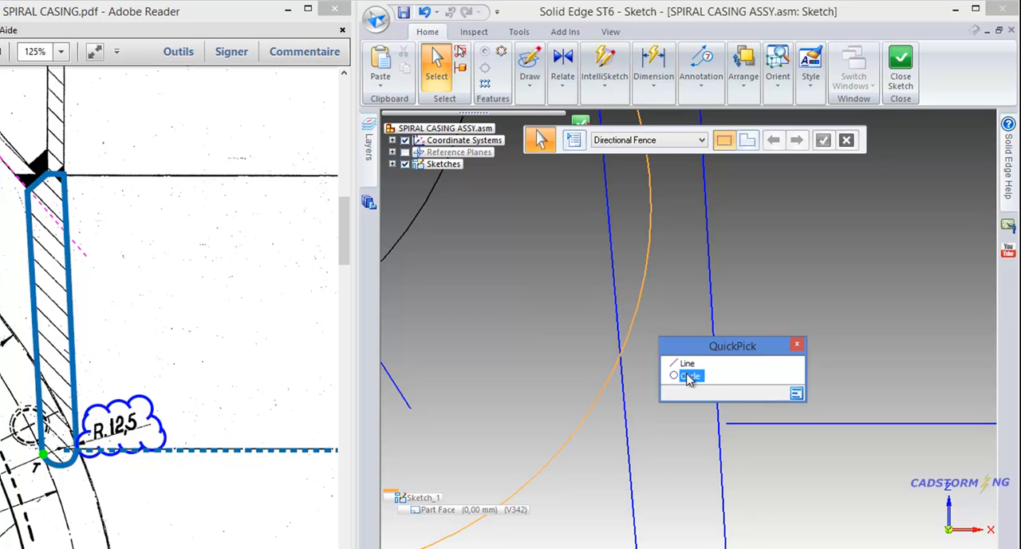
click(795, 345)
scroll(609, 372, down, 5)
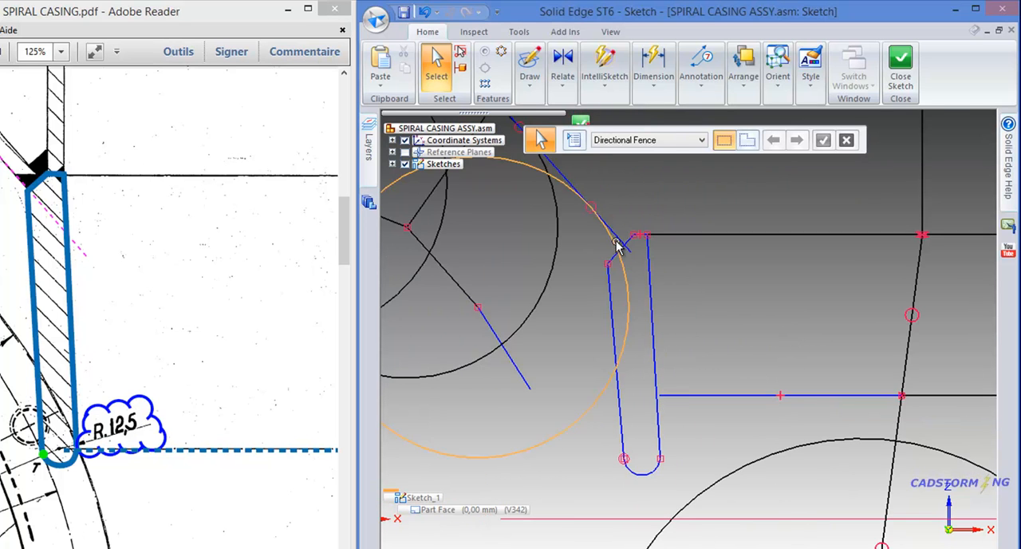
Make the plate's lower arc tangent to its outer side line
scroll(618, 246, up, 1)
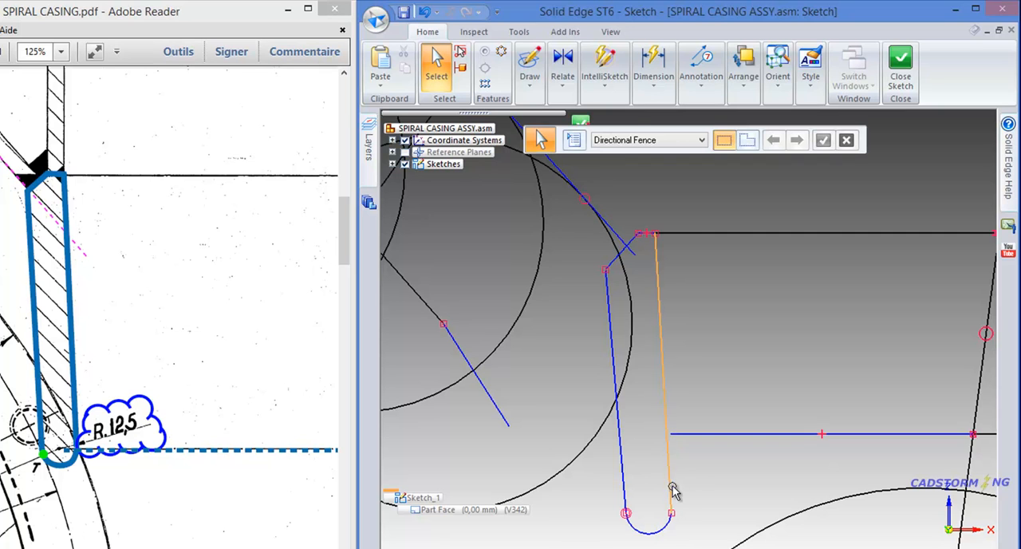
click(562, 85)
click(559, 151)
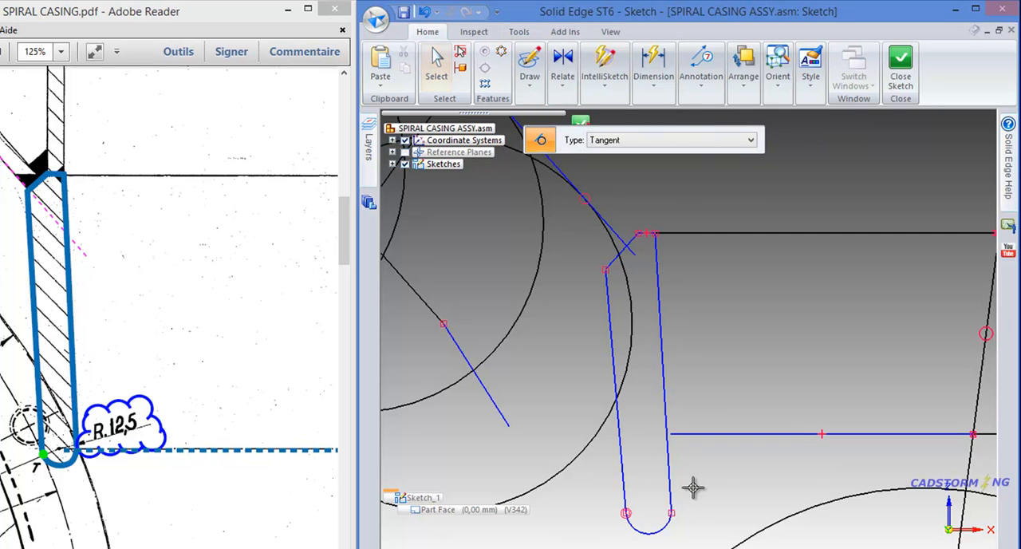
click(664, 523)
click(675, 481)
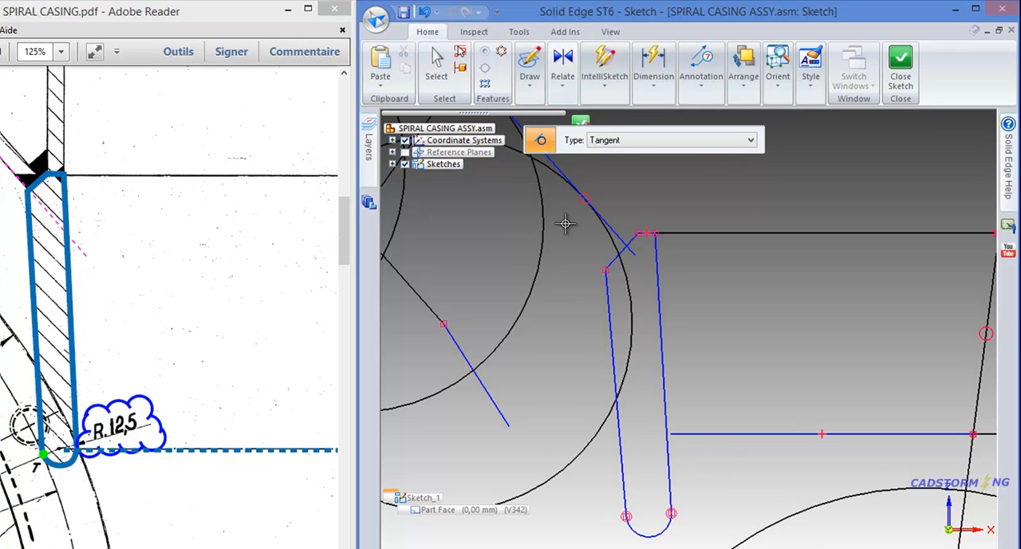
Apply an Equal relation between the plate's two long side lines
click(563, 88)
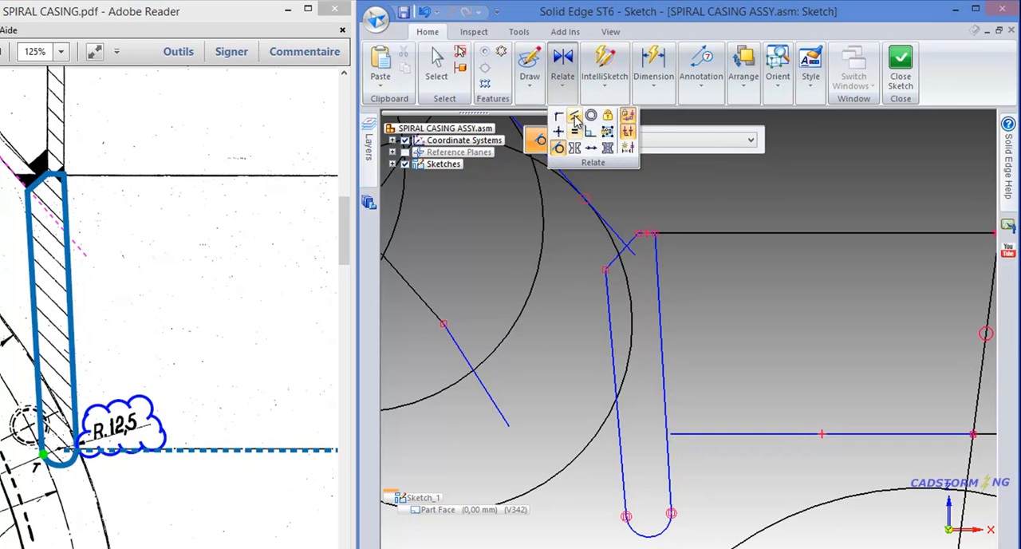
click(576, 130)
click(662, 373)
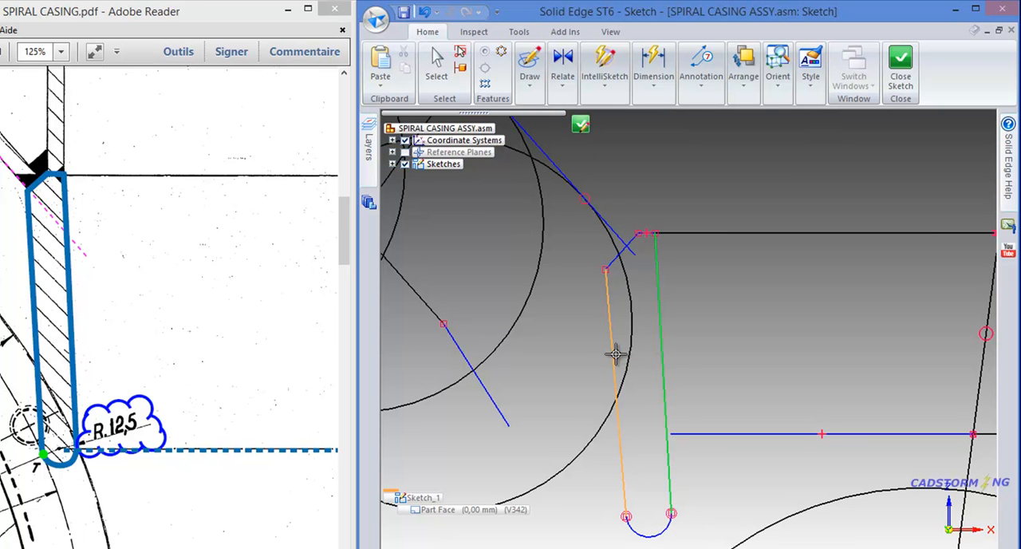
click(615, 355)
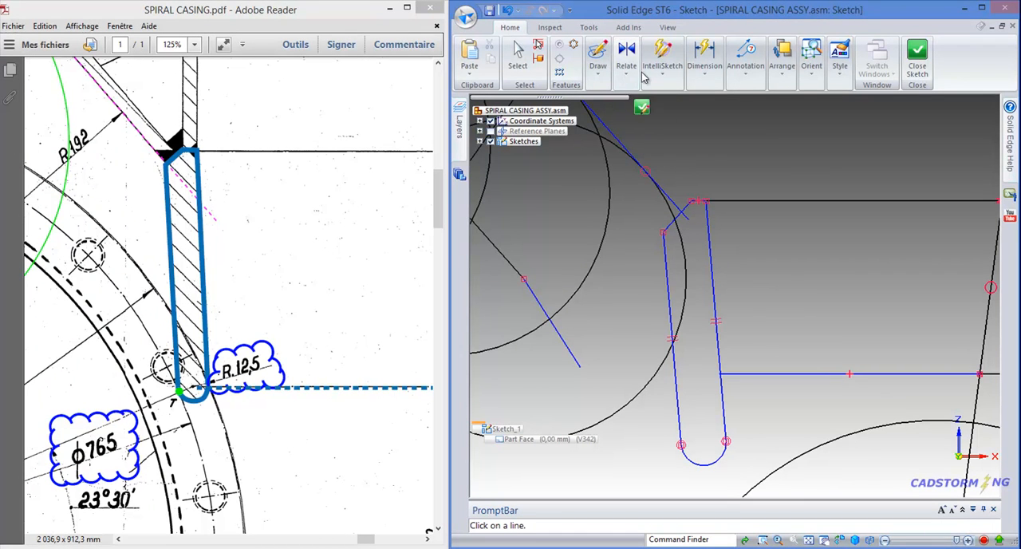
Dimension the radius of the plate's lower arc with Smart Dimension and set it to 12,5 mm
click(658, 76)
click(704, 64)
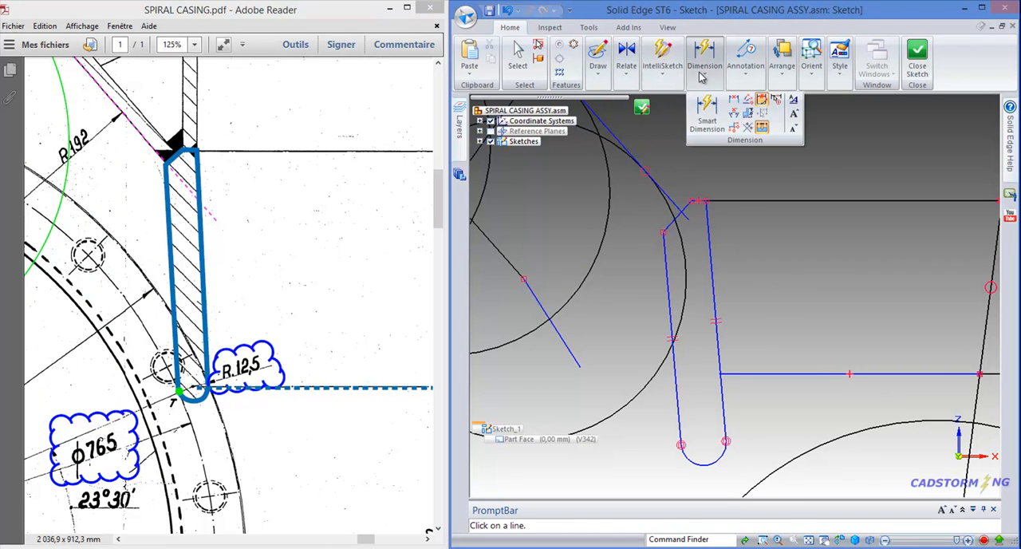
click(701, 108)
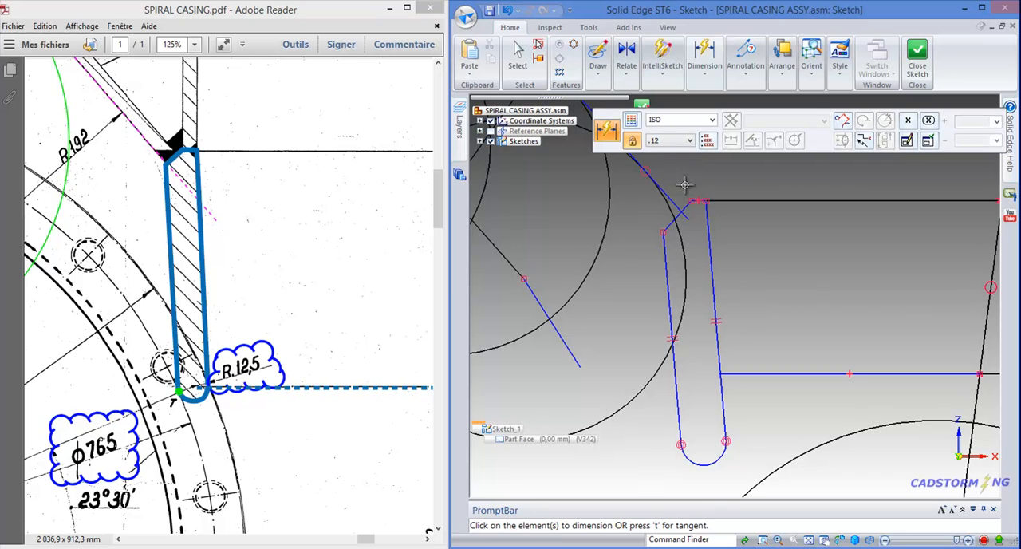
click(704, 464)
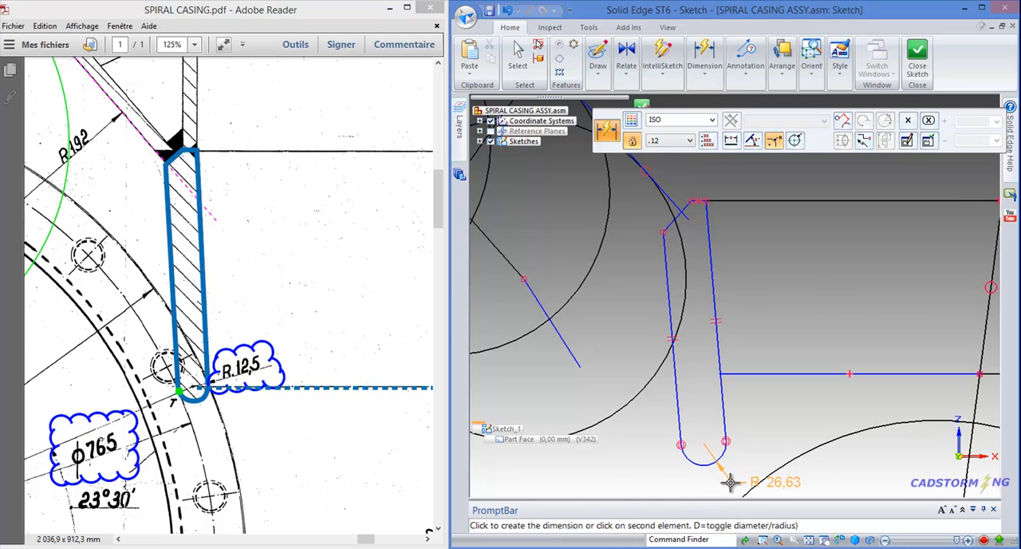
click(729, 482)
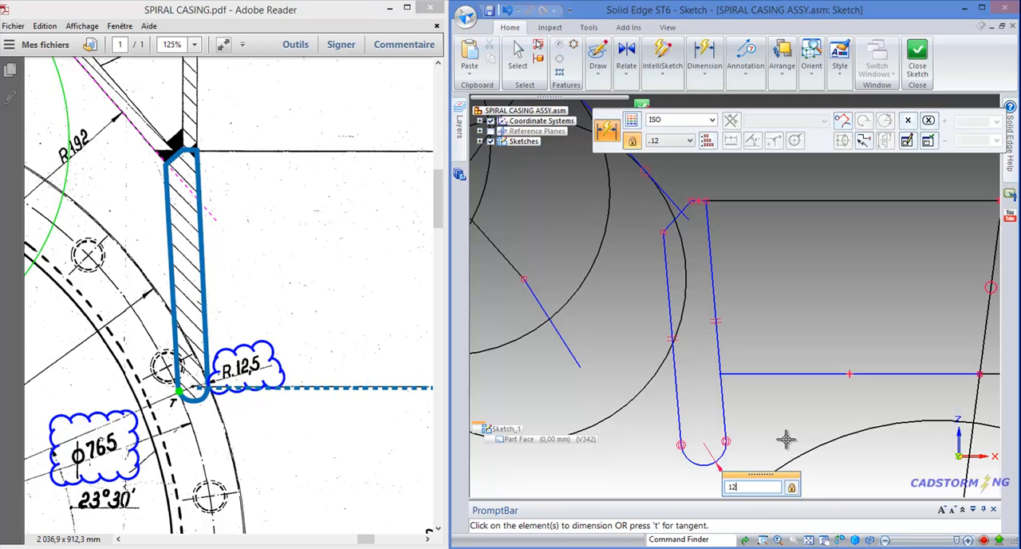
key(Return)
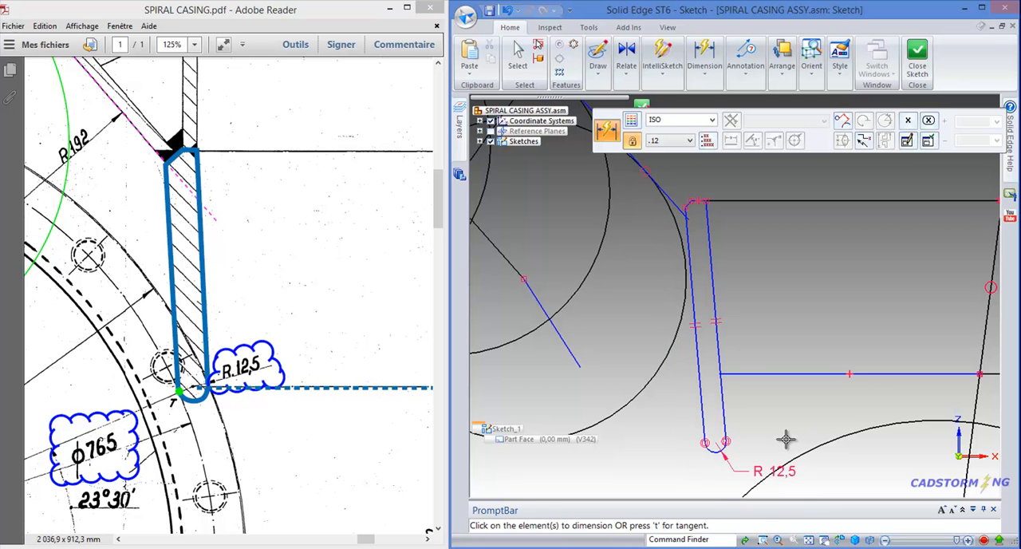
key(Escape)
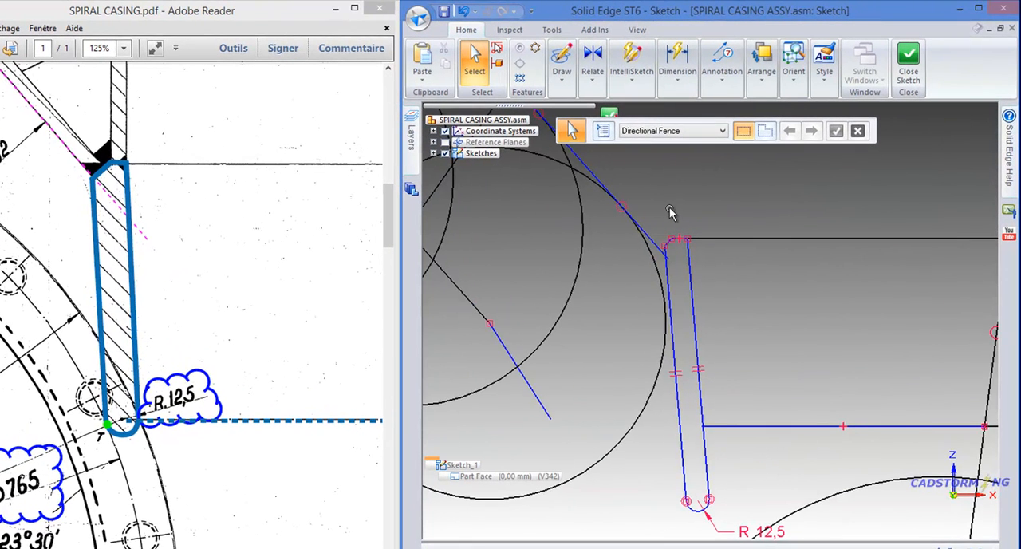
scroll(670, 210, down, 1)
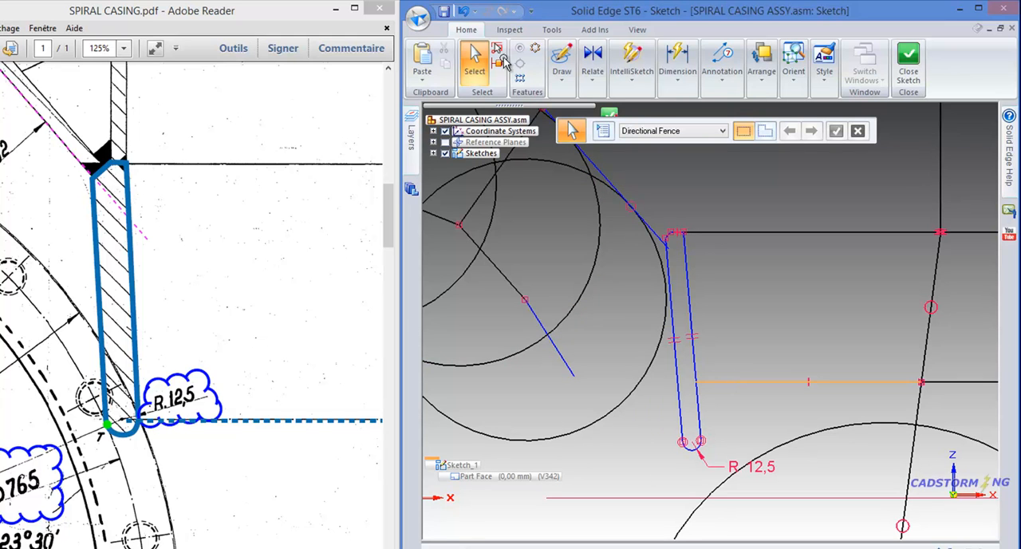
Connect the free end of the lower section line to the R 12,5 arc's centre, enabling IntelliSketch's Center recognition
click(589, 83)
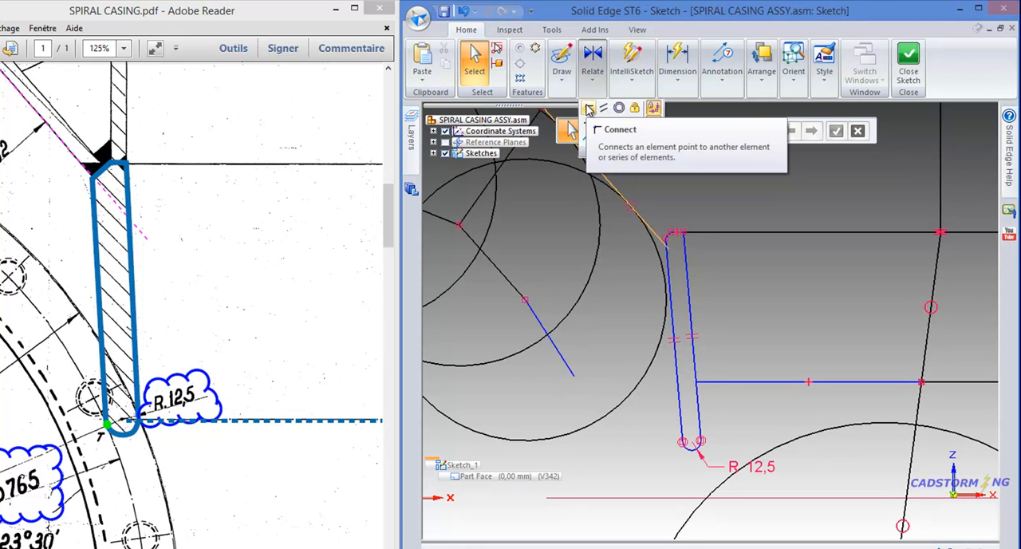
click(589, 108)
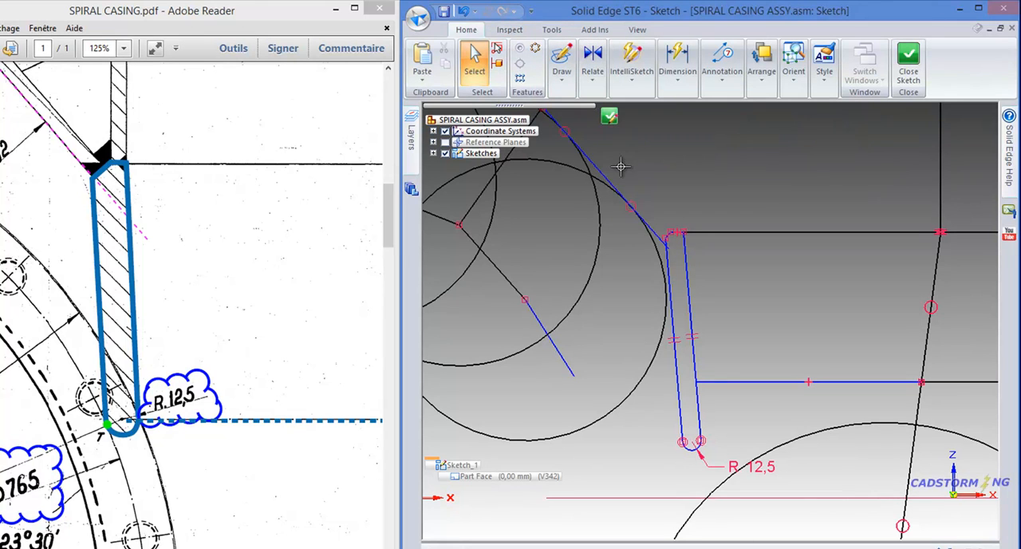
click(696, 382)
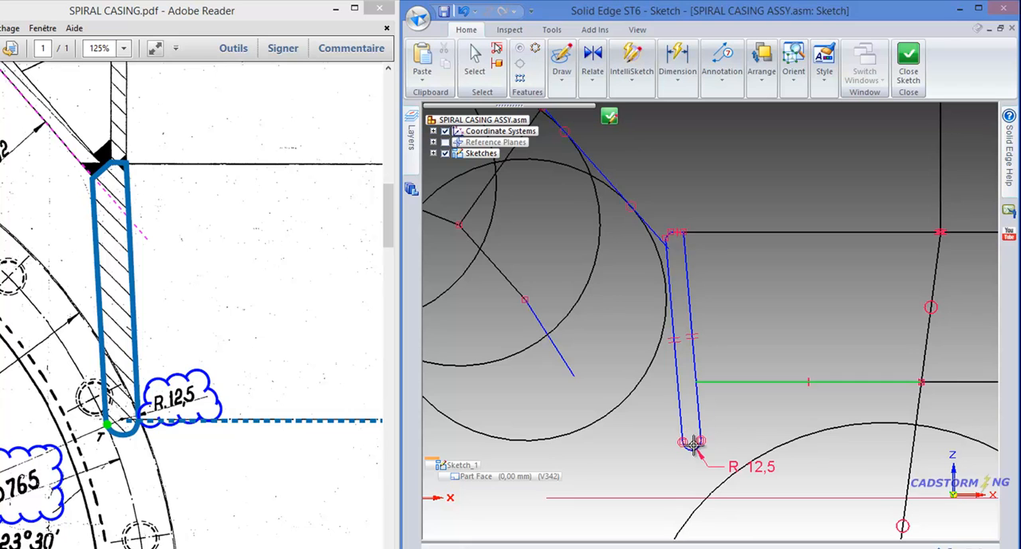
scroll(691, 449, up, 2)
scroll(693, 448, up, 1)
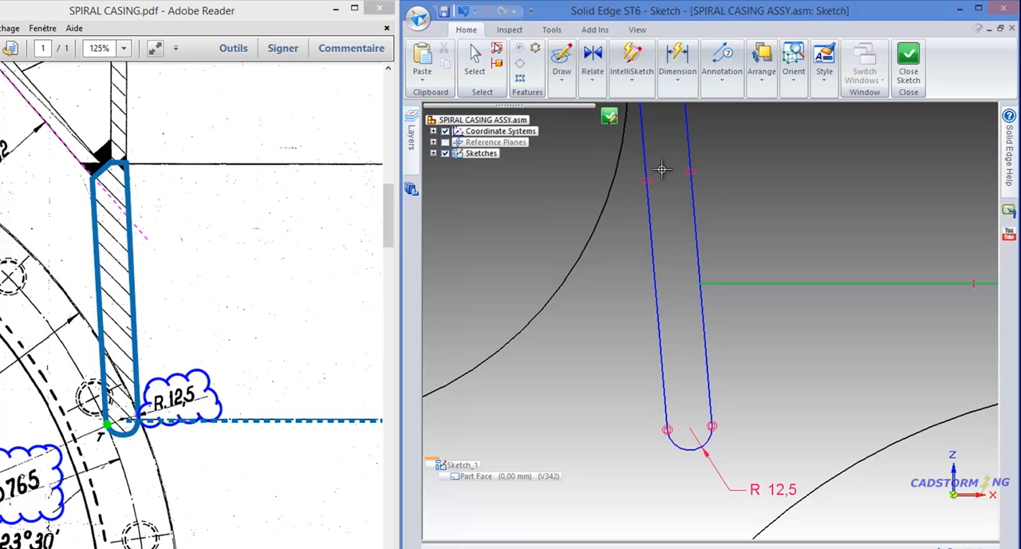
click(637, 87)
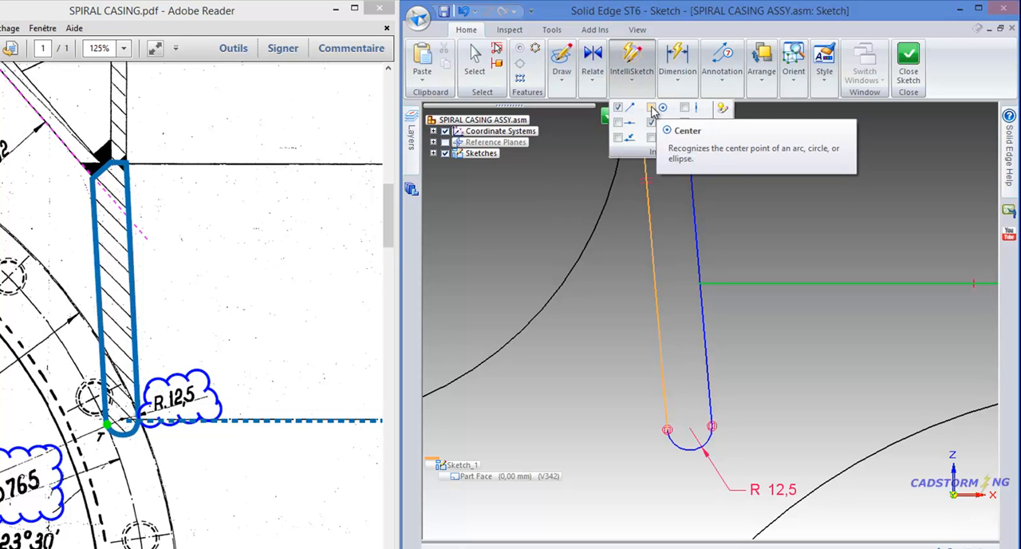
click(652, 107)
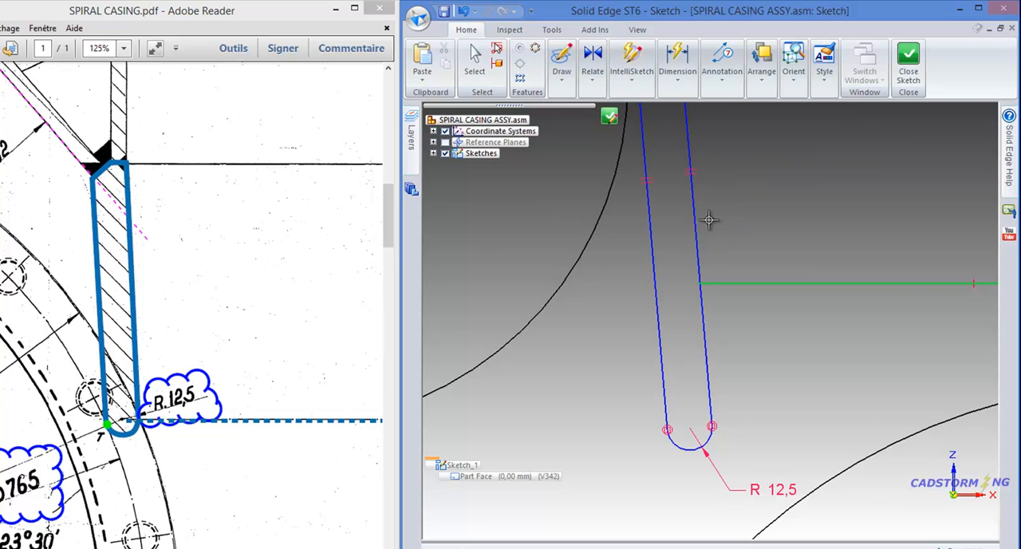
click(689, 431)
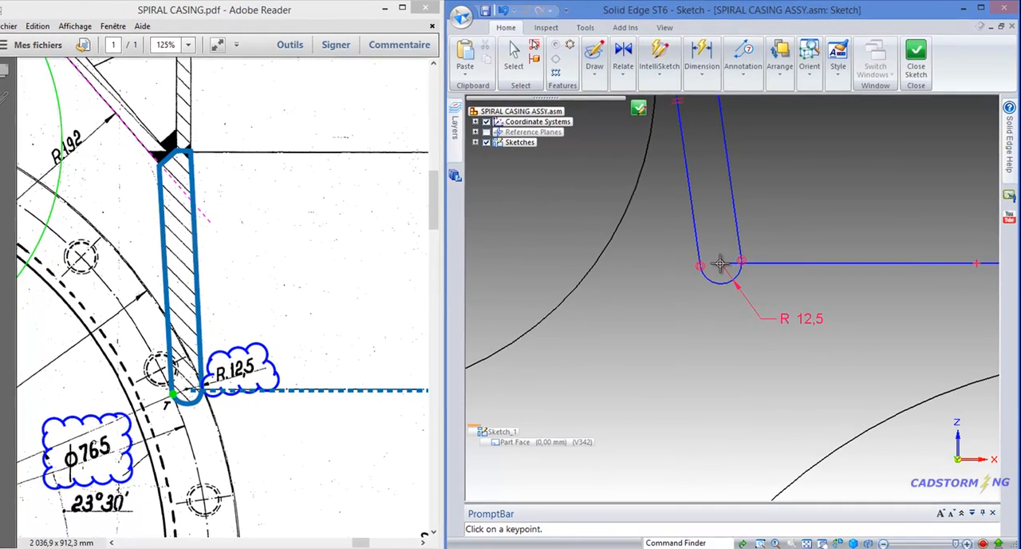
Connect the lower end of the plate's upper chamfer line to the free end of the sloped tangent line
scroll(726, 359, down, 5)
scroll(706, 276, up, 4)
scroll(730, 408, down, 2)
scroll(714, 281, up, 3)
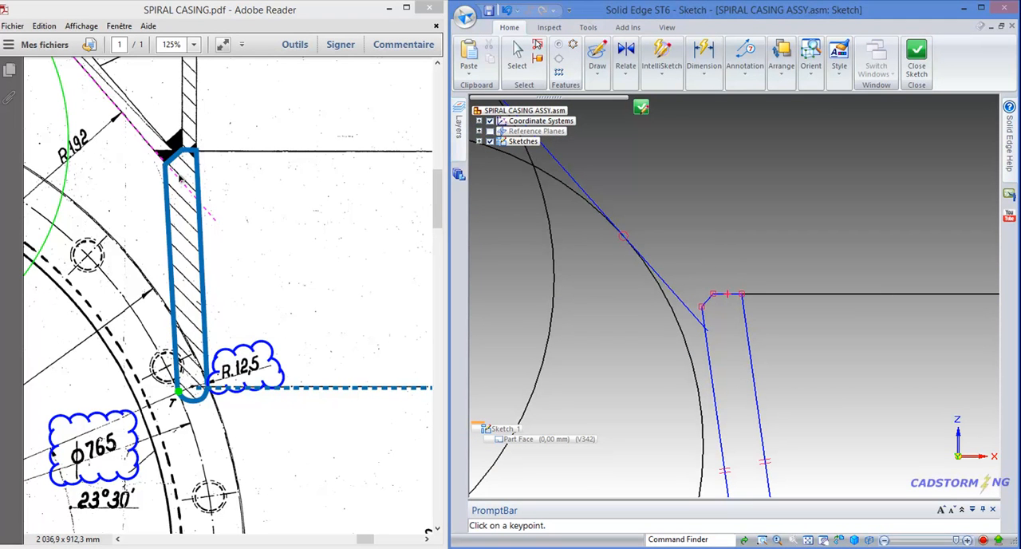
click(626, 70)
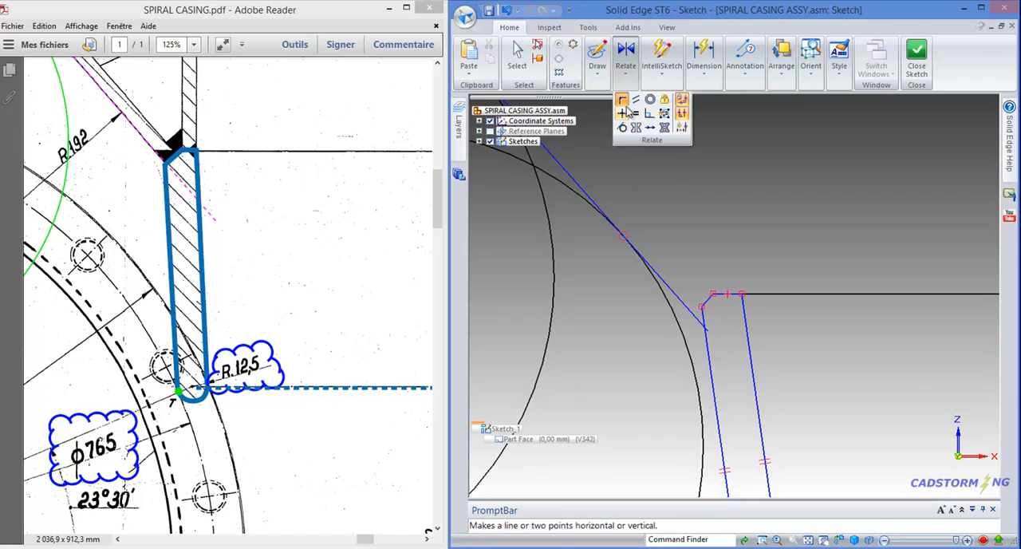
click(623, 100)
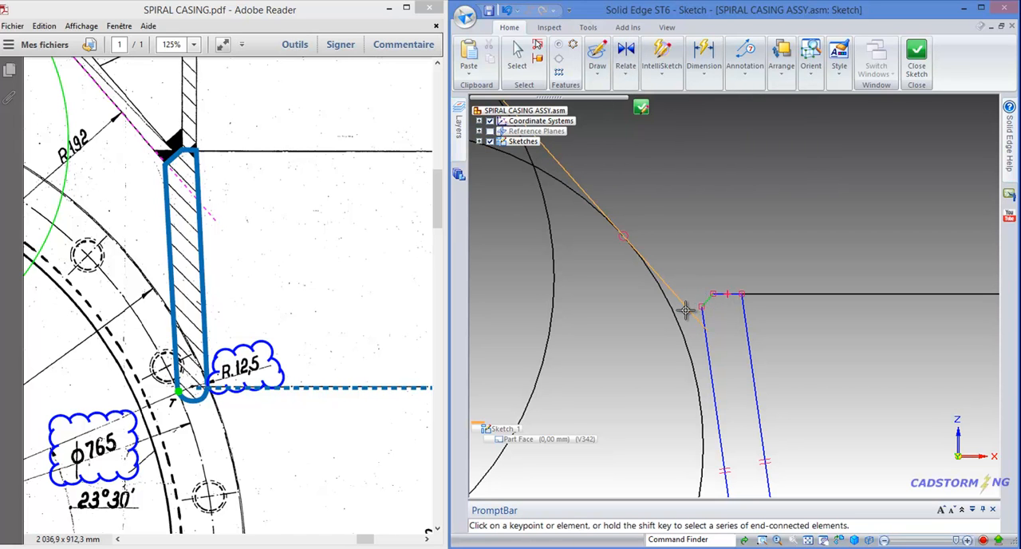
click(684, 311)
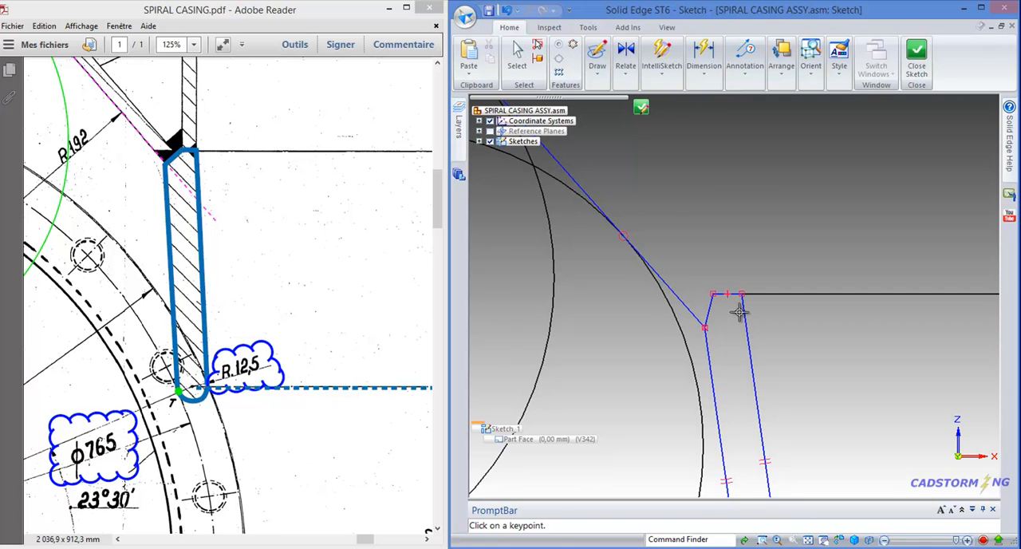
key(Escape)
scroll(738, 321, up, 2)
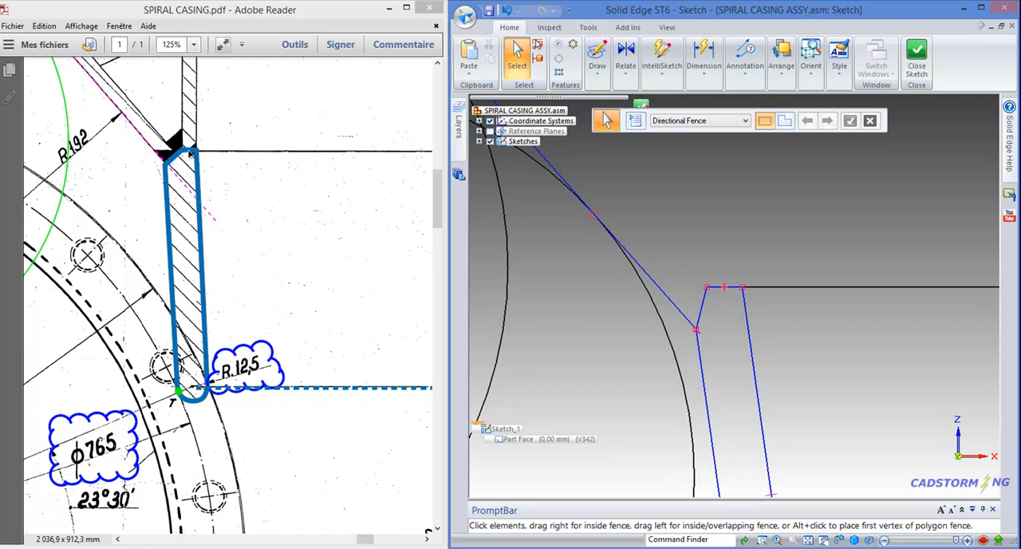
Check the plate thickness in the PDF drawing and dimension the plate's short upper horizontal edge to 12 mm
ctrl+scroll(231, 262, down, 2)
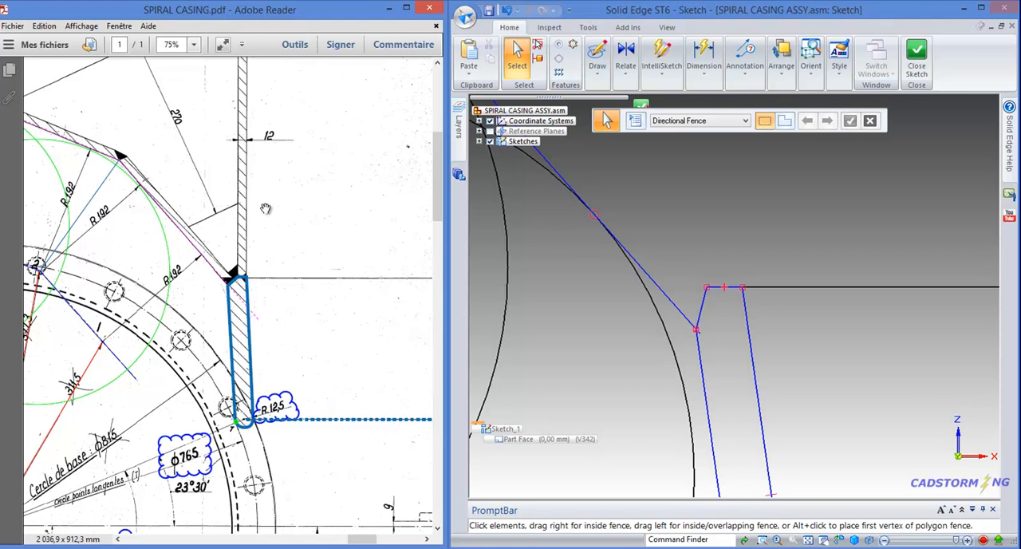
ctrl+scroll(289, 346, down, 1)
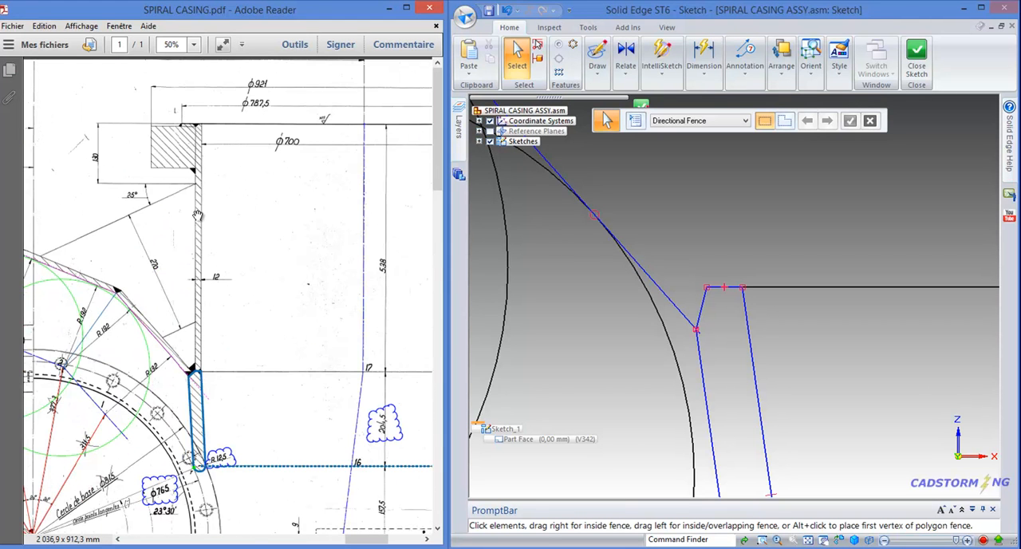
ctrl+scroll(229, 308, up, 1)
scroll(318, 203, down, 1)
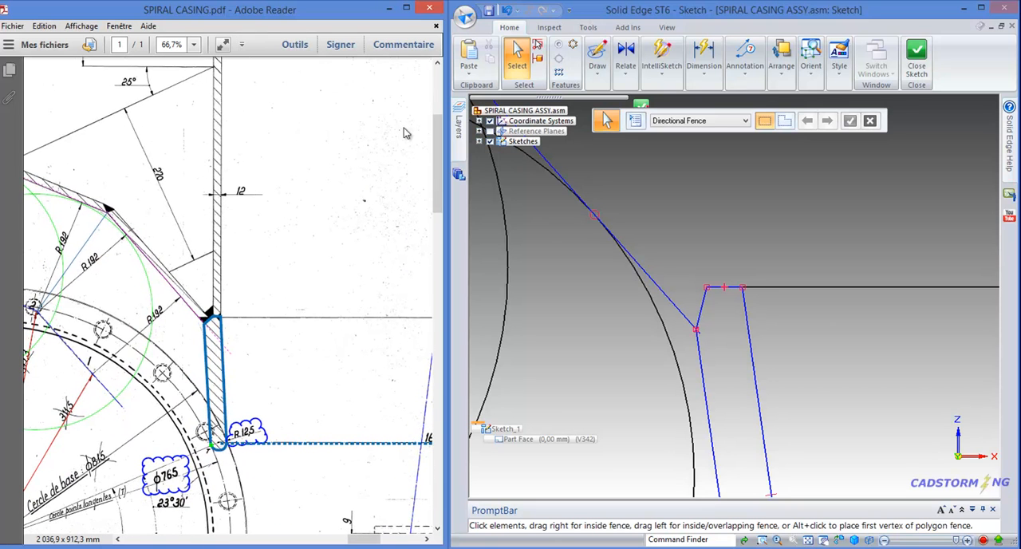
click(703, 64)
click(698, 102)
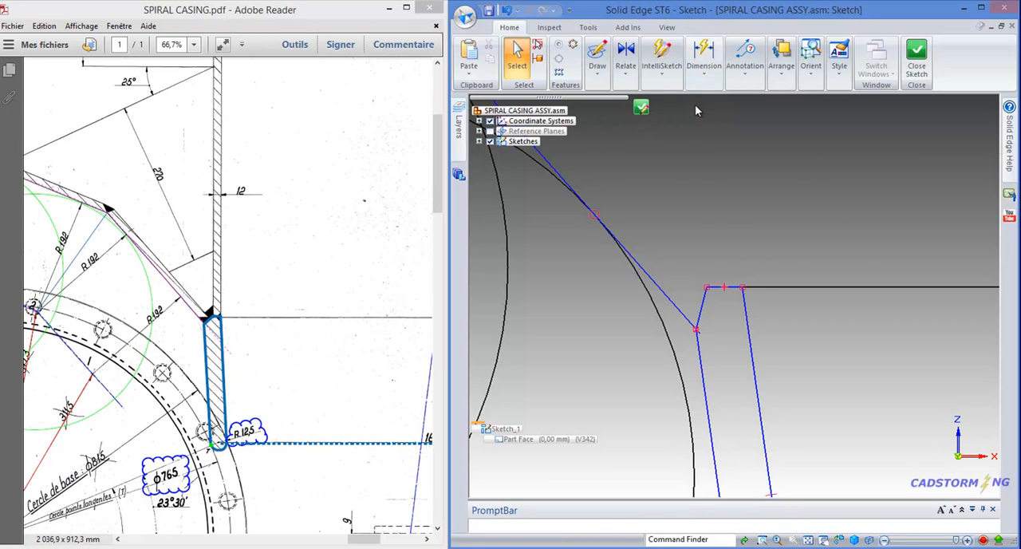
click(722, 287)
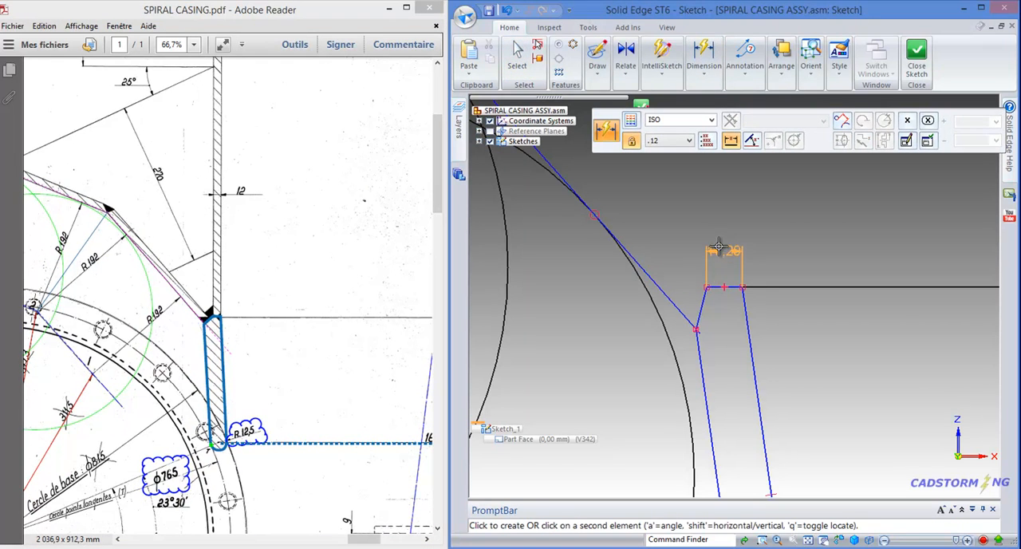
click(738, 244)
text(12)
key(Return)
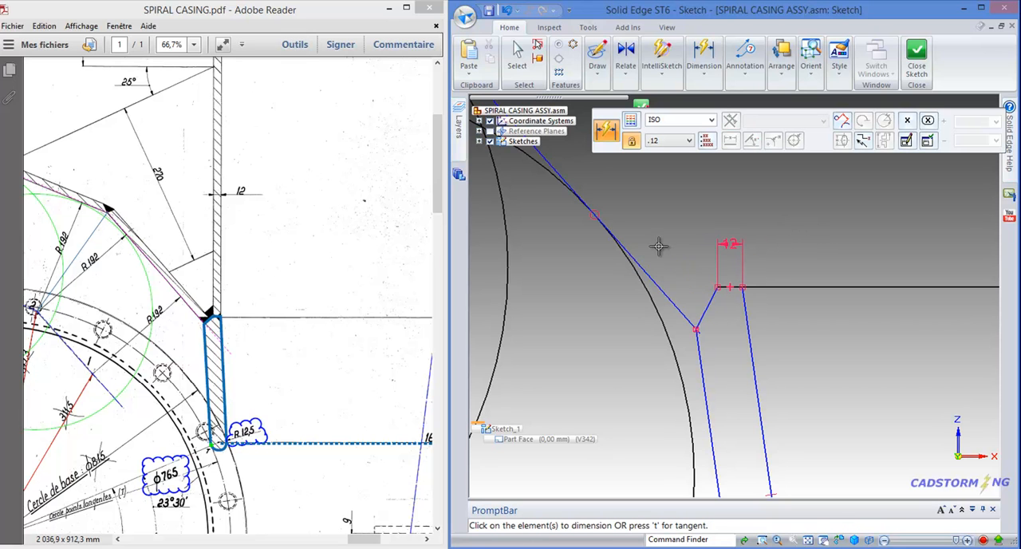
key(Escape)
Draw the tangent-point circle from the PDF drawing, centred on the sketch origin with a diameter of 765 mm
scroll(678, 236, down, 3)
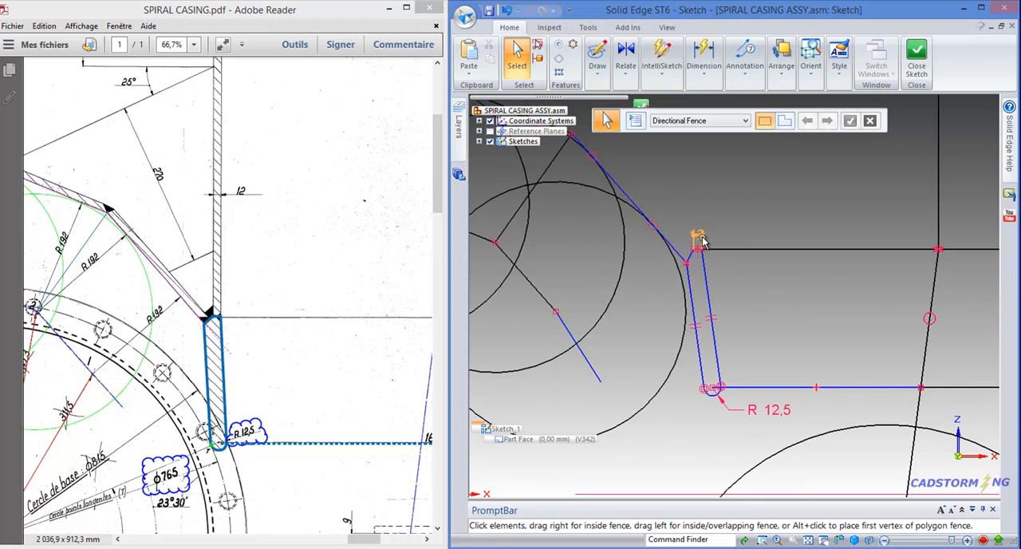
scroll(787, 240, down, 2)
scroll(775, 226, down, 1)
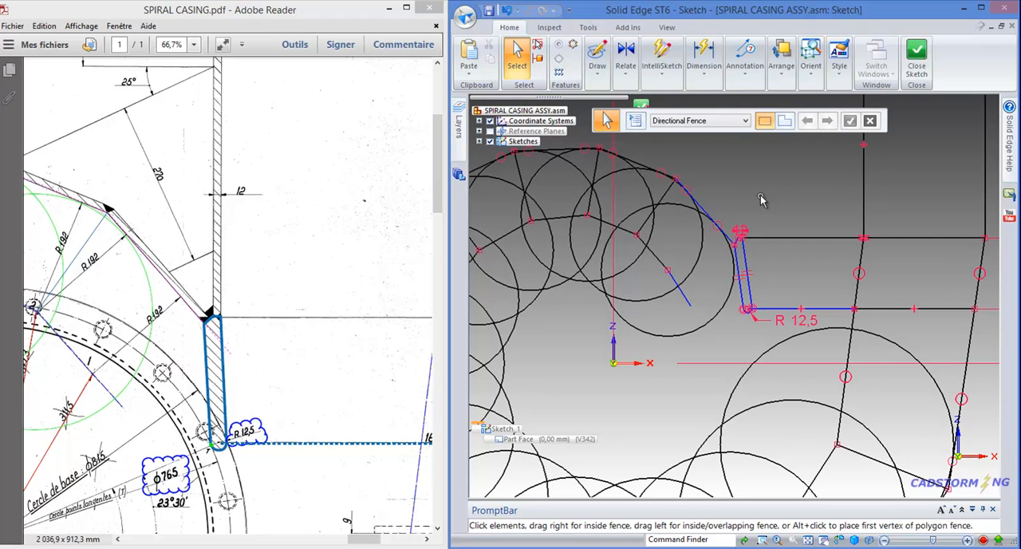
drag(276, 372, 332, 251)
ctrl+scroll(266, 341, down, 2)
ctrl+scroll(259, 342, up, 2)
ctrl+scroll(259, 342, up, 1)
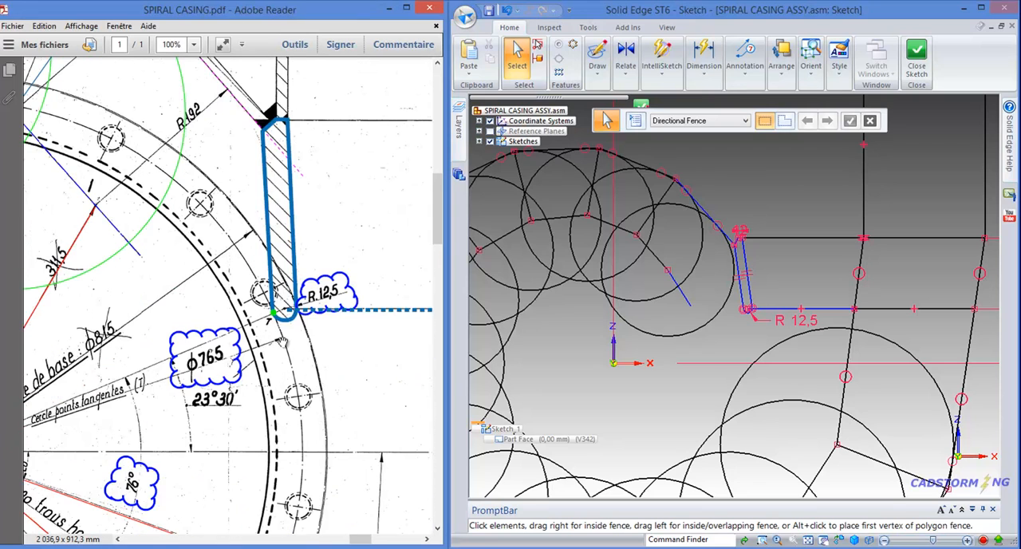
ctrl+scroll(280, 321, up, 1)
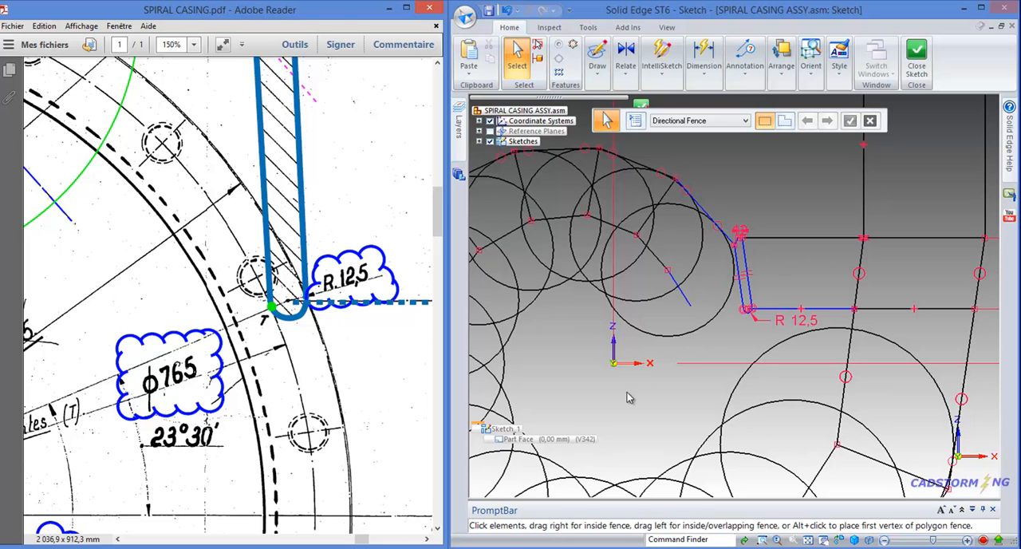
click(596, 75)
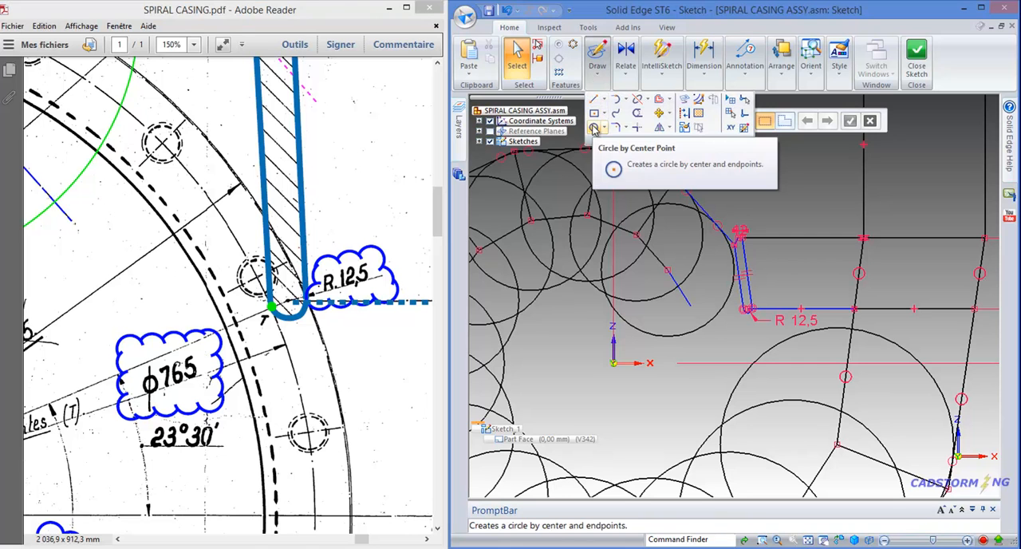
click(593, 128)
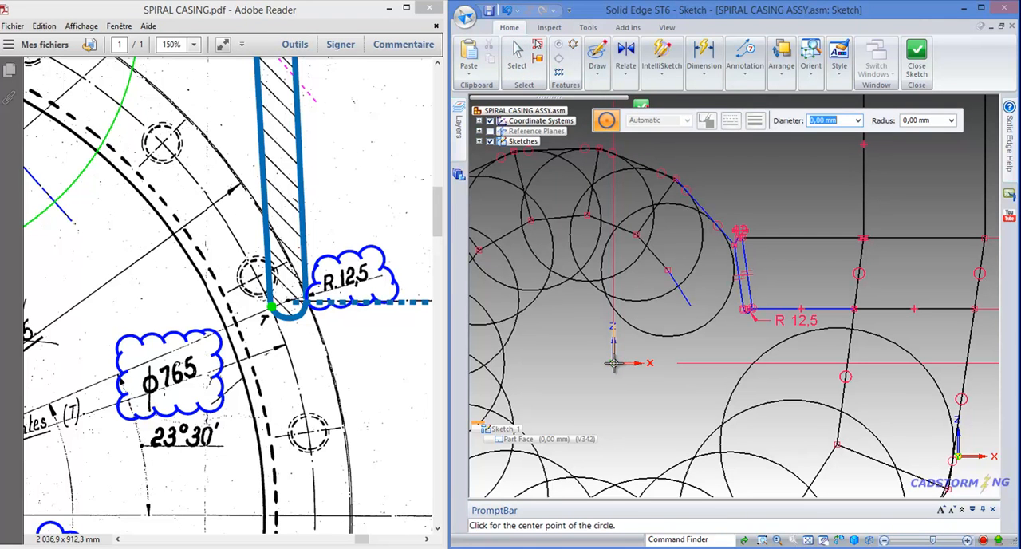
click(613, 364)
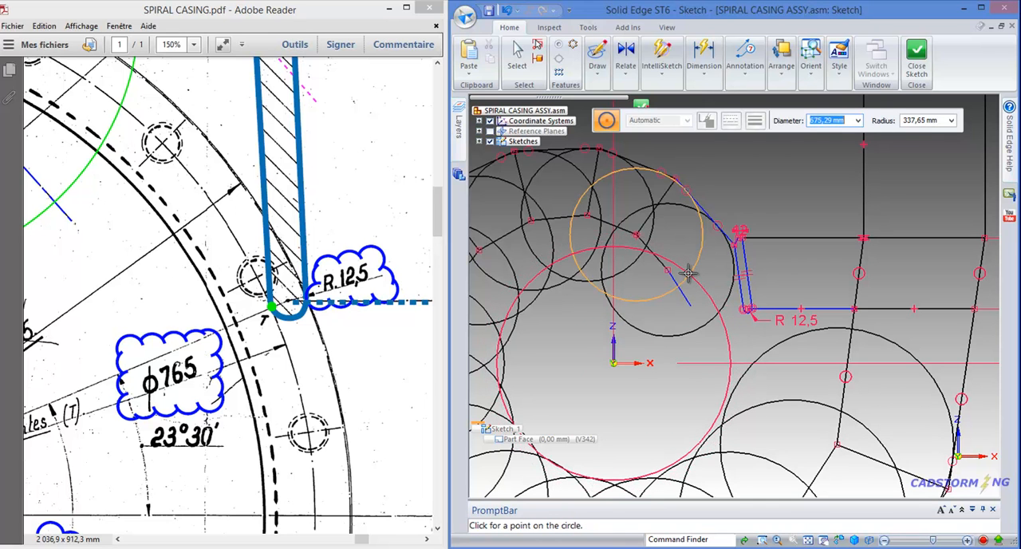
text(765)
key(Tab)
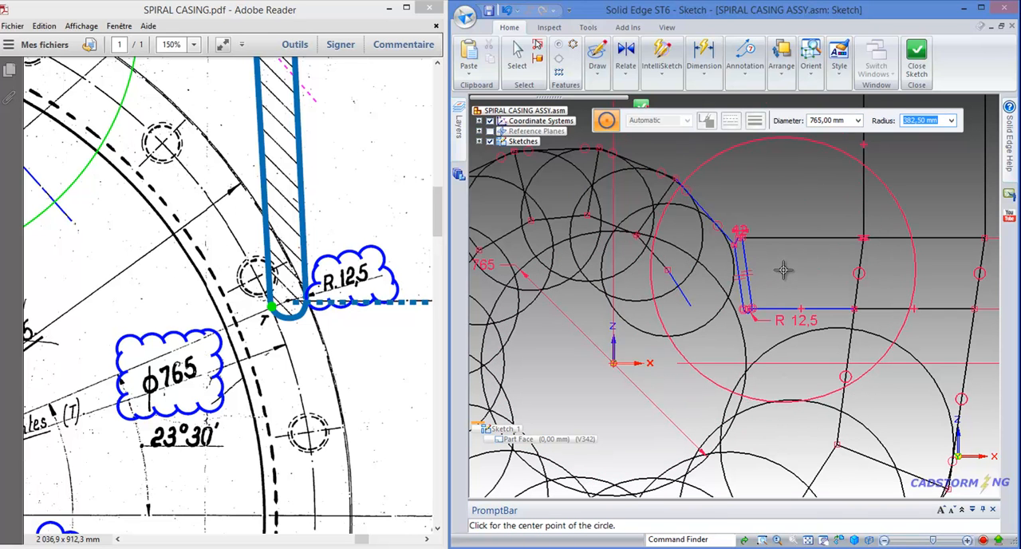
key(Escape)
Make the plate's R 12,5 lower arc tangent to the 765 mm diameter circle
scroll(772, 276, up, 2)
scroll(766, 276, up, 1)
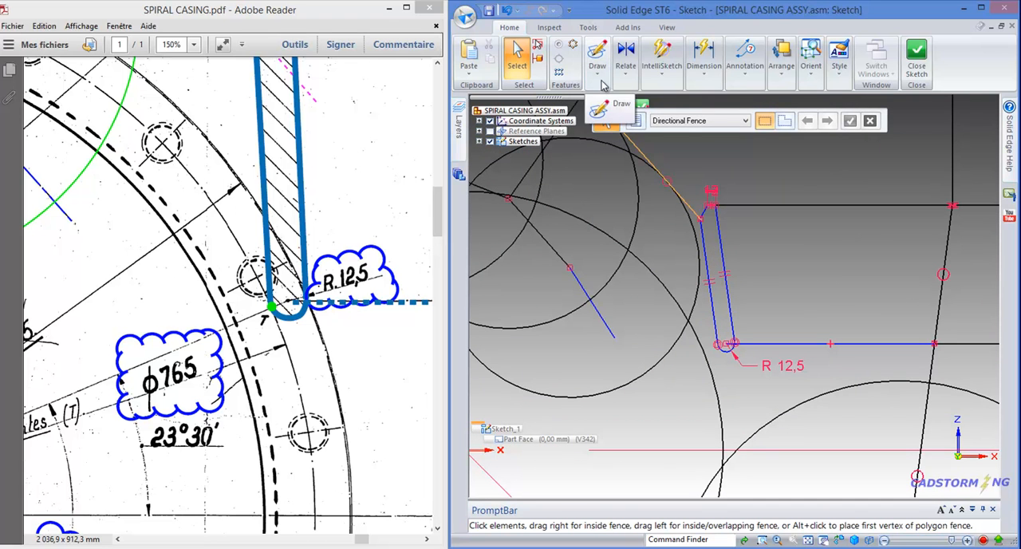
click(626, 77)
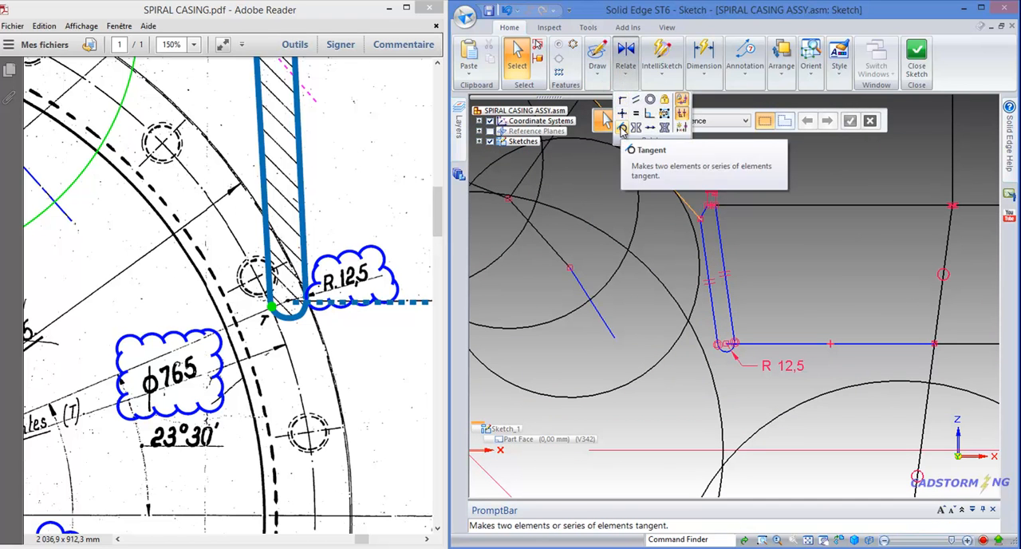
click(622, 130)
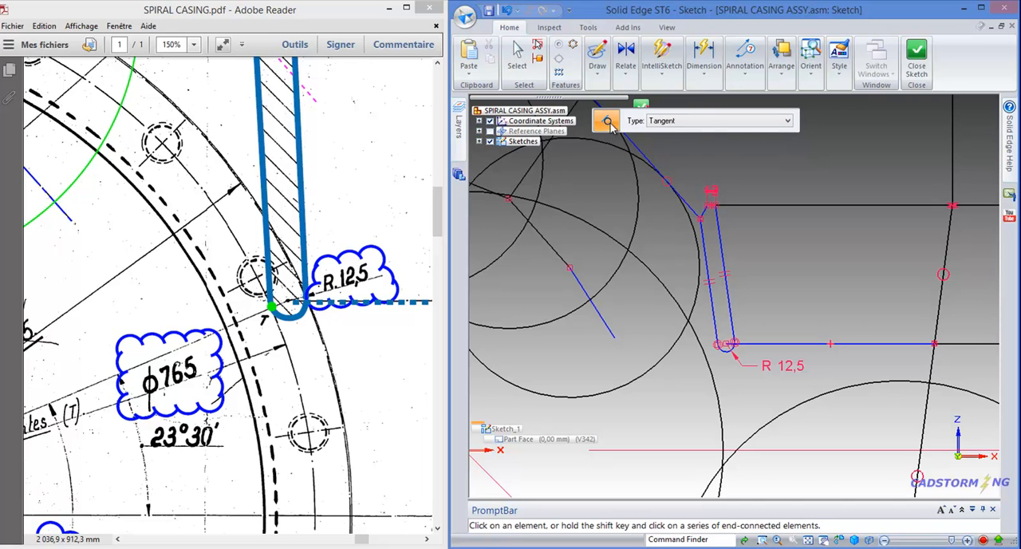
scroll(722, 351, up, 3)
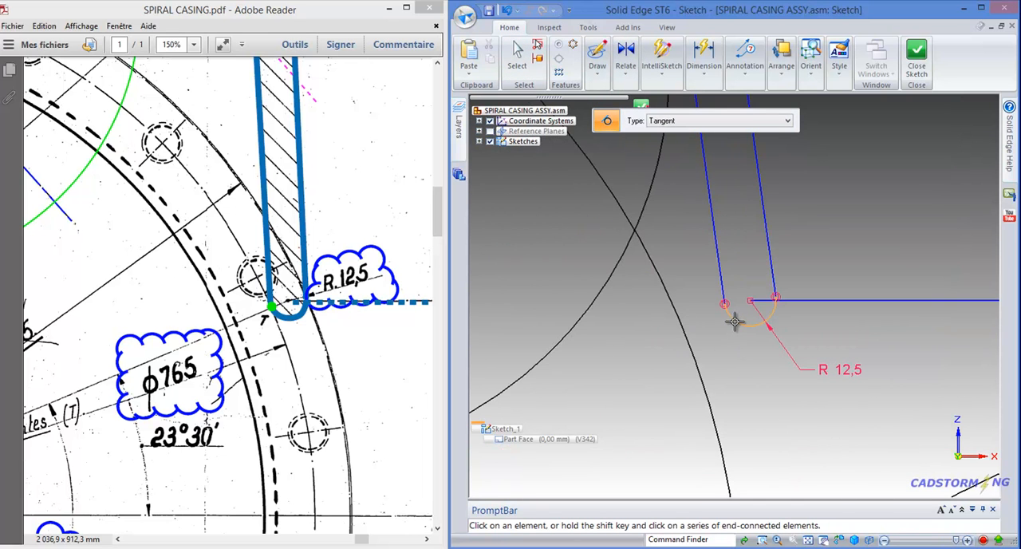
click(735, 320)
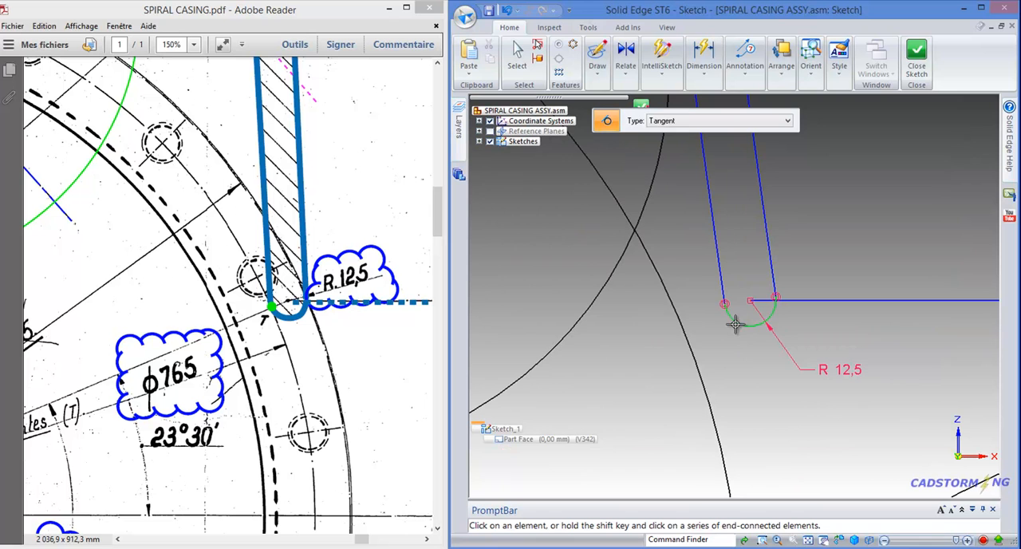
click(679, 315)
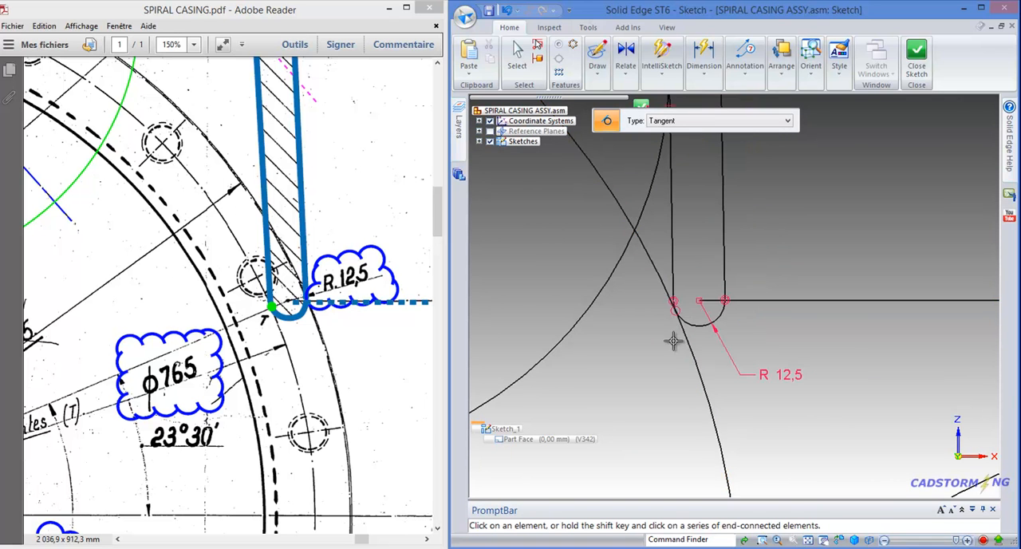
scroll(683, 336, down, 5)
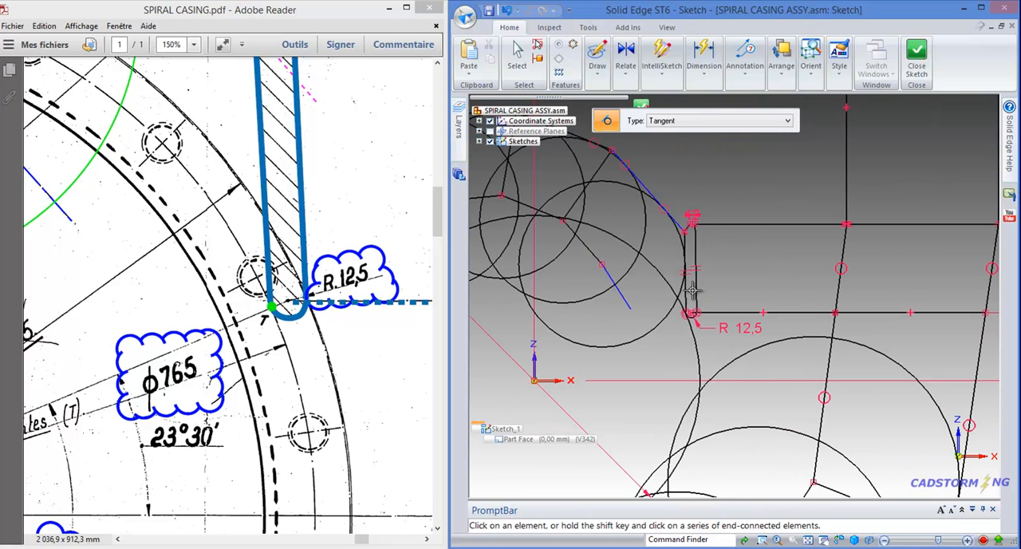
scroll(664, 253, down, 2)
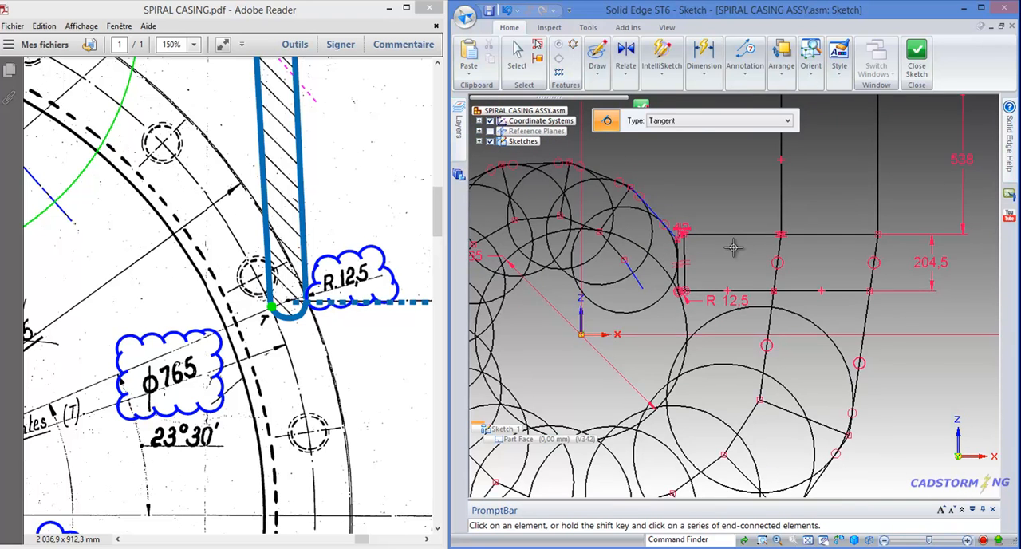
key(Escape)
scroll(752, 242, down, 3)
scroll(637, 234, up, 3)
scroll(776, 231, down, 2)
scroll(762, 238, up, 2)
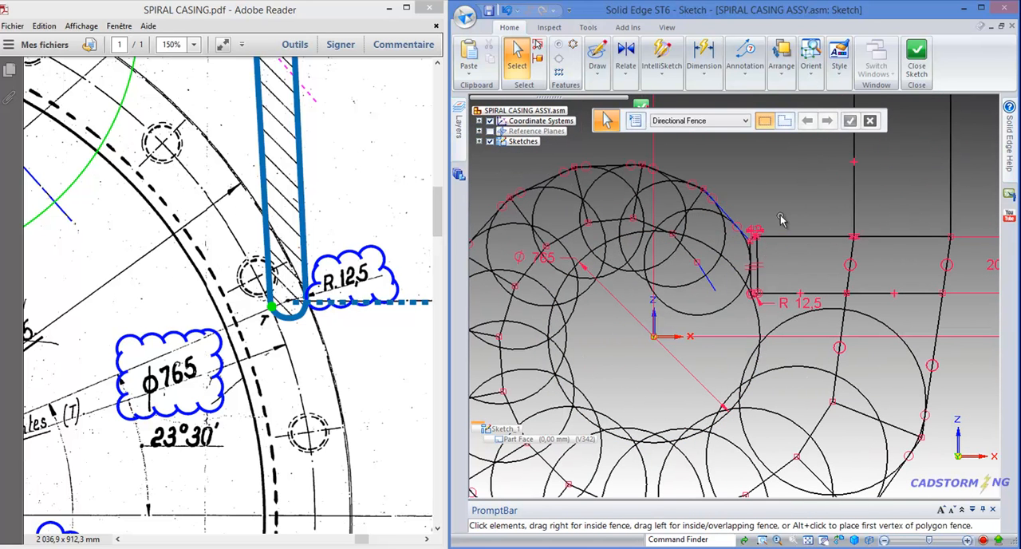
scroll(787, 213, down, 3)
scroll(787, 213, up, 3)
scroll(614, 355, up, 2)
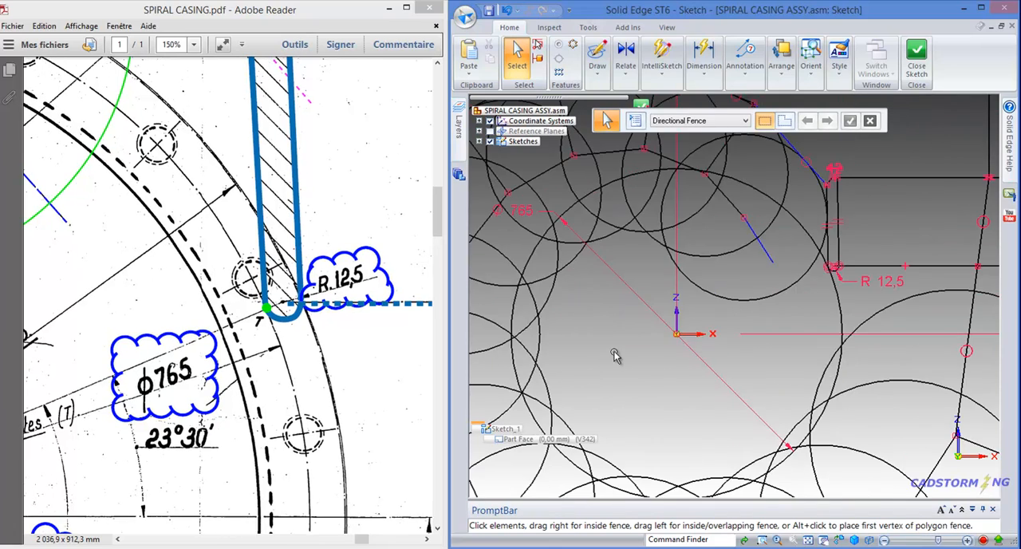
Find the rounded 130 by 25 plate detail in the PDF drawing and hide the circles layer of the sketch
scroll(614, 355, down, 3)
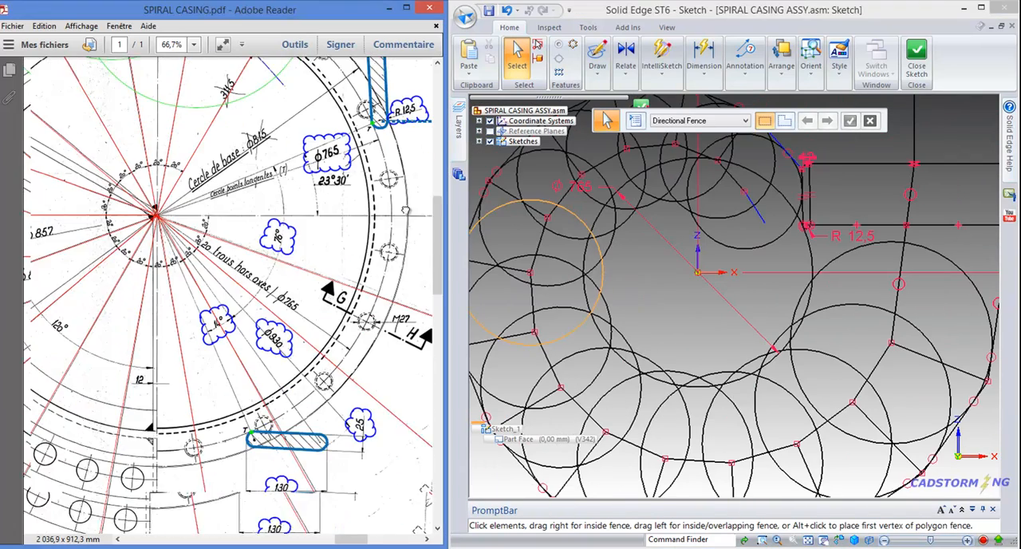
mouse_move(383, 447)
mouse_down()
mouse_move(328, 312)
mouse_move(290, 355)
mouse_up()
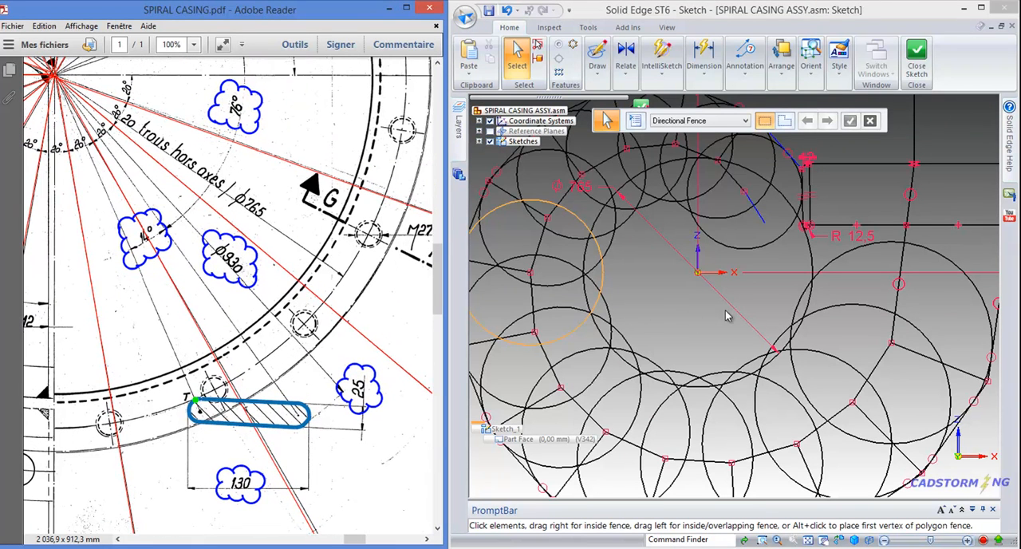
click(461, 128)
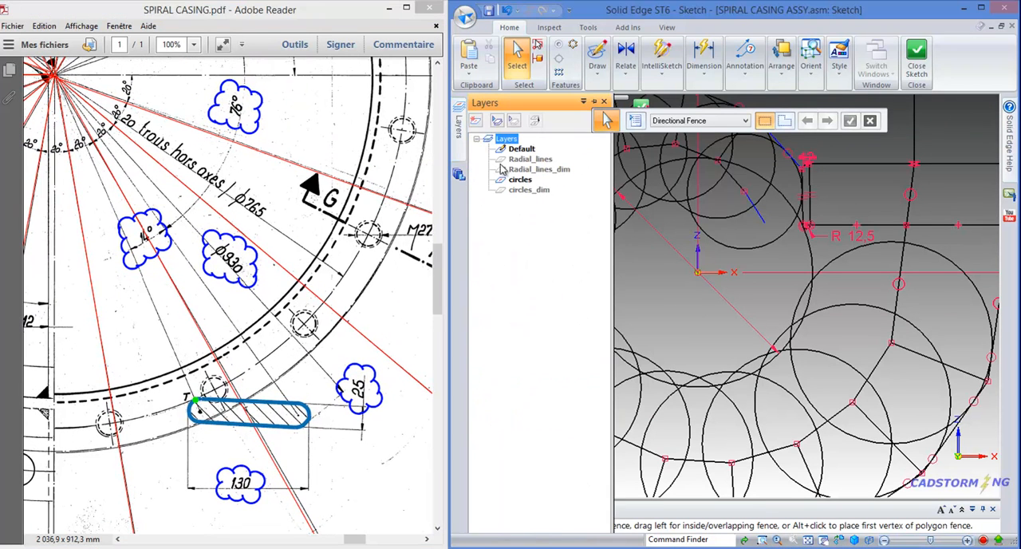
right_click(520, 180)
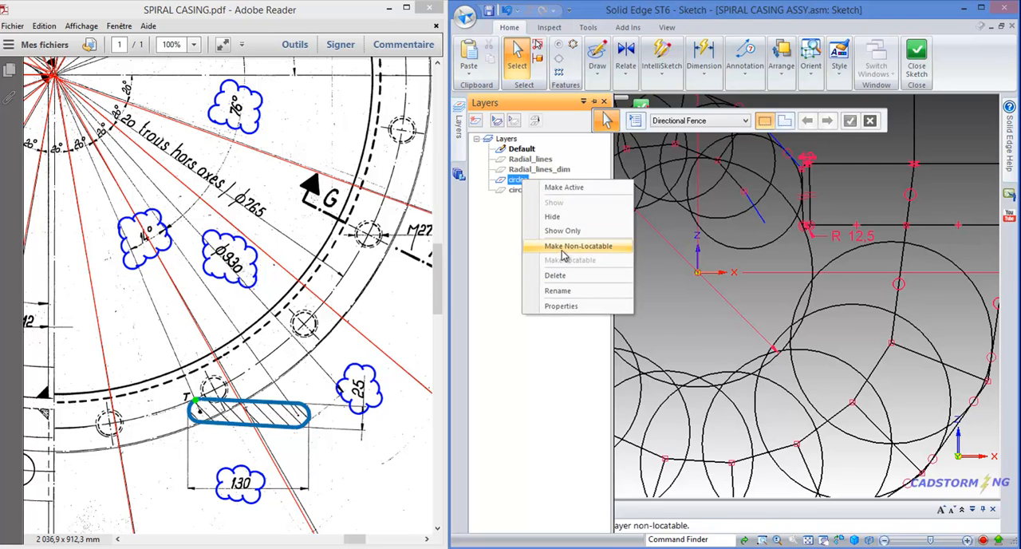
click(559, 220)
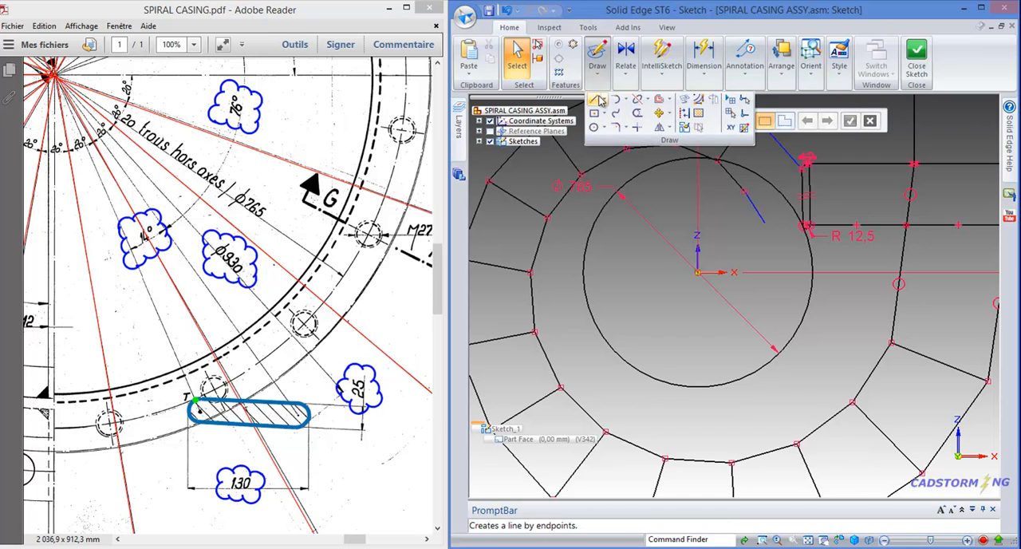
Sketch a closed horizontal slot below the 765 mm circle, with straight sides about 215 mm long and end arcs of about 44 mm radius
click(595, 99)
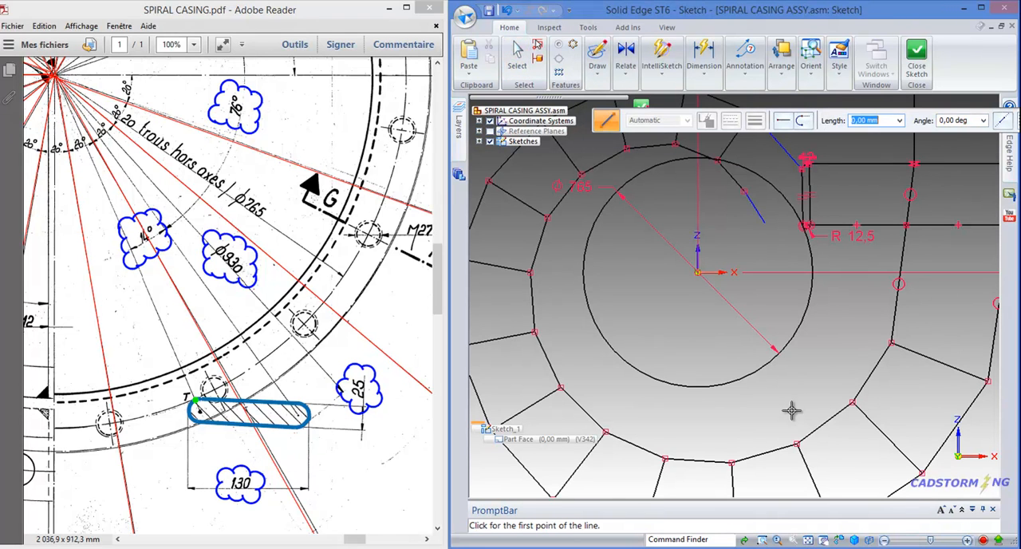
click(717, 394)
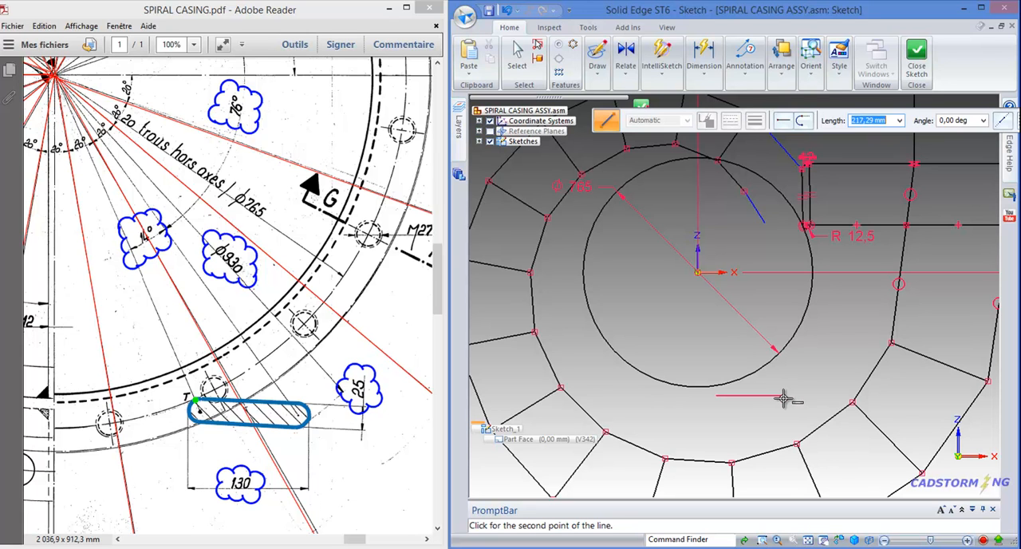
click(780, 394)
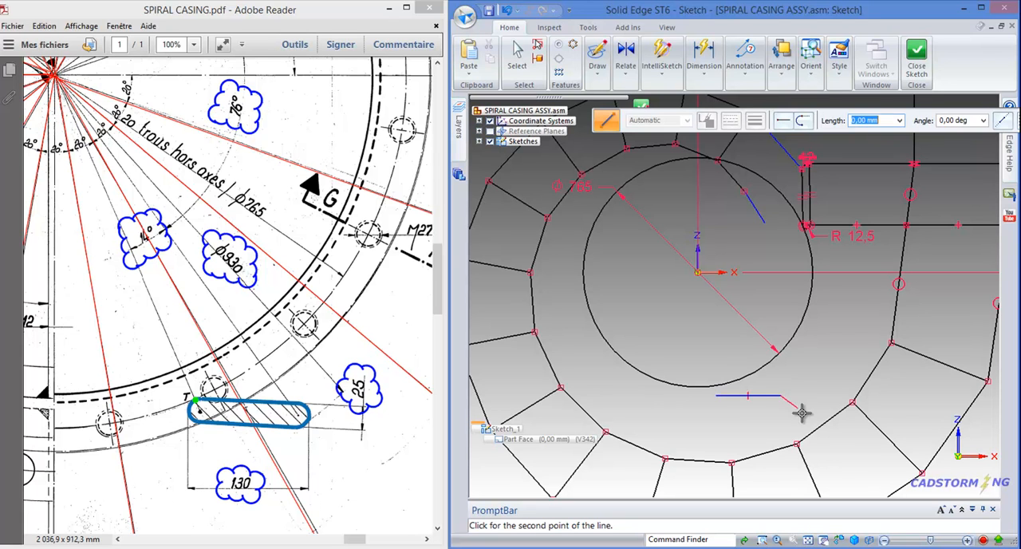
click(804, 121)
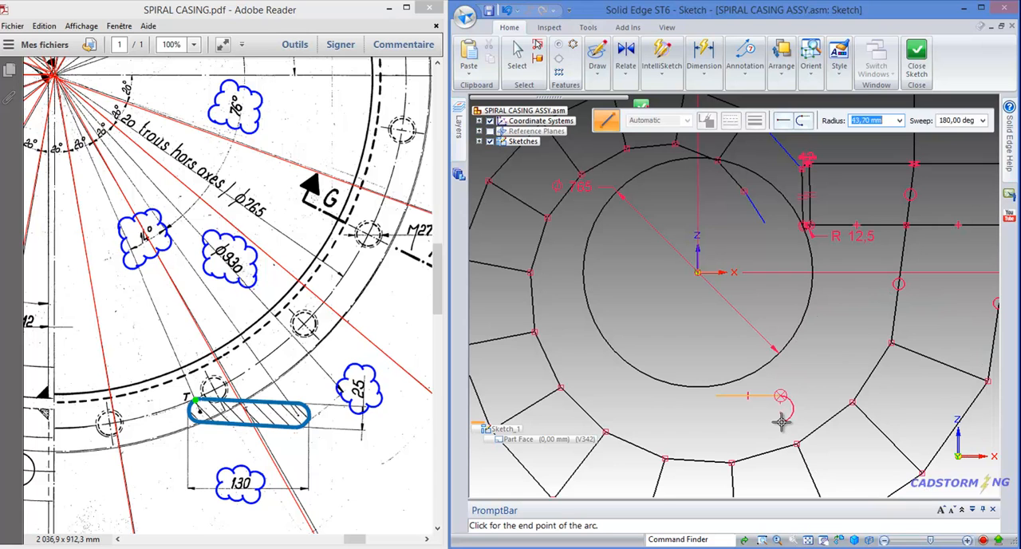
click(782, 423)
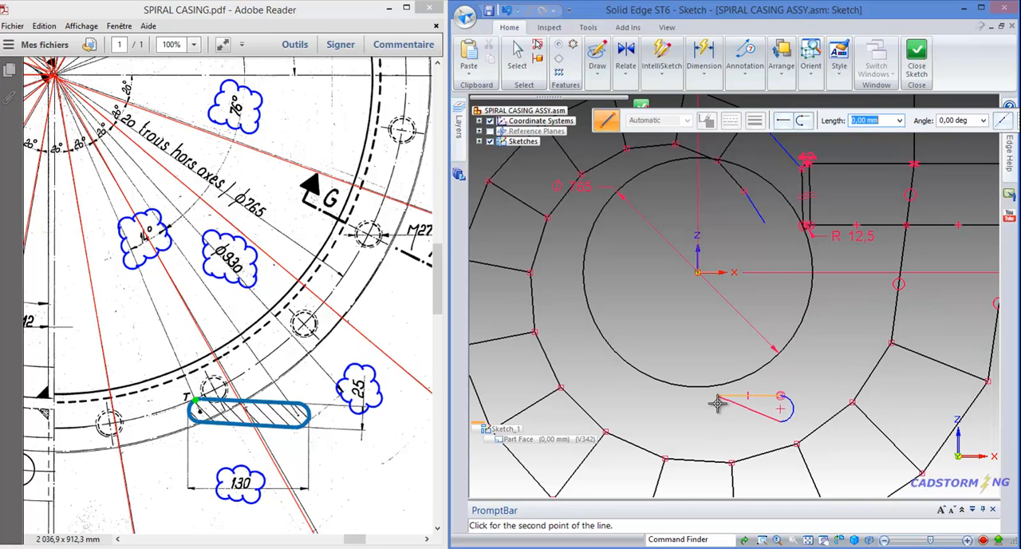
click(716, 422)
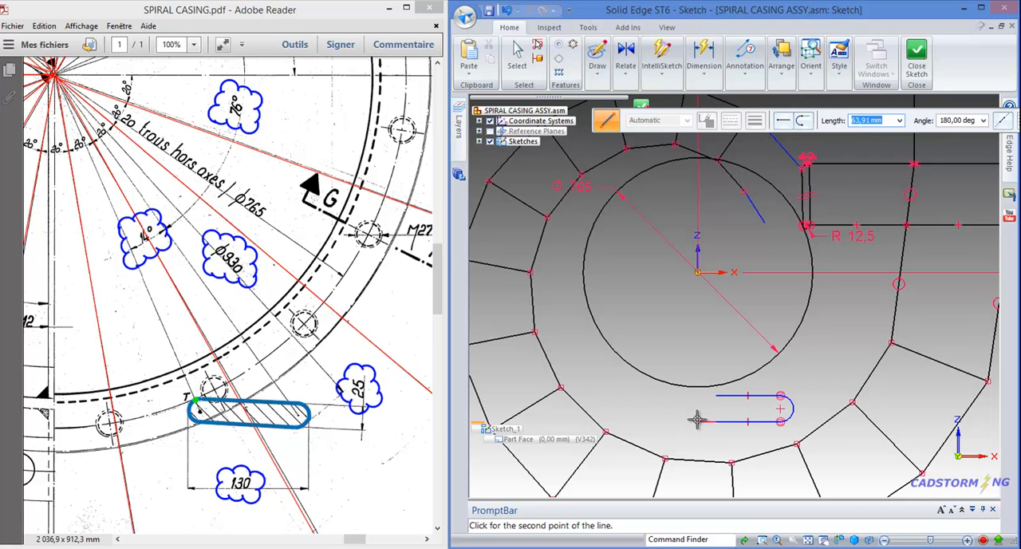
key(a)
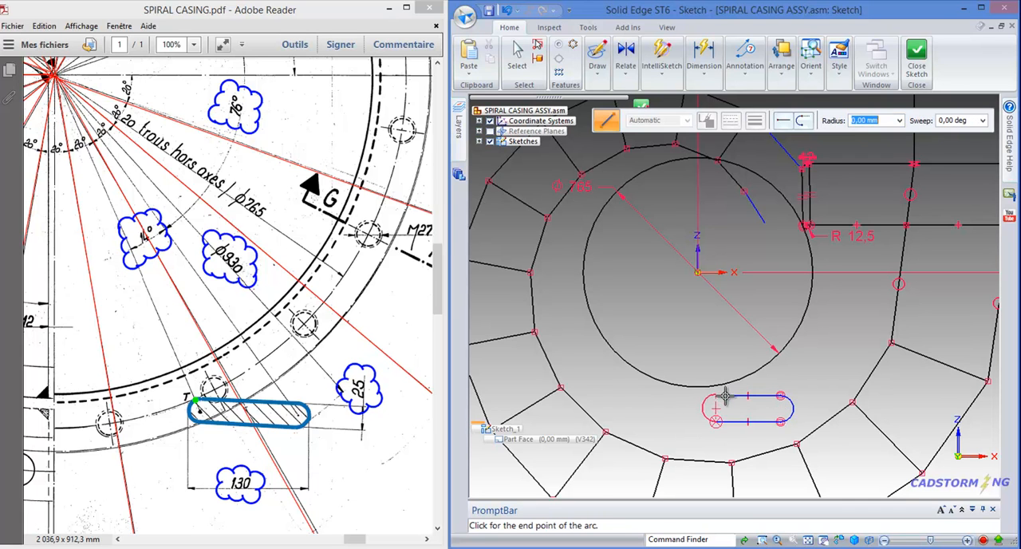
click(716, 396)
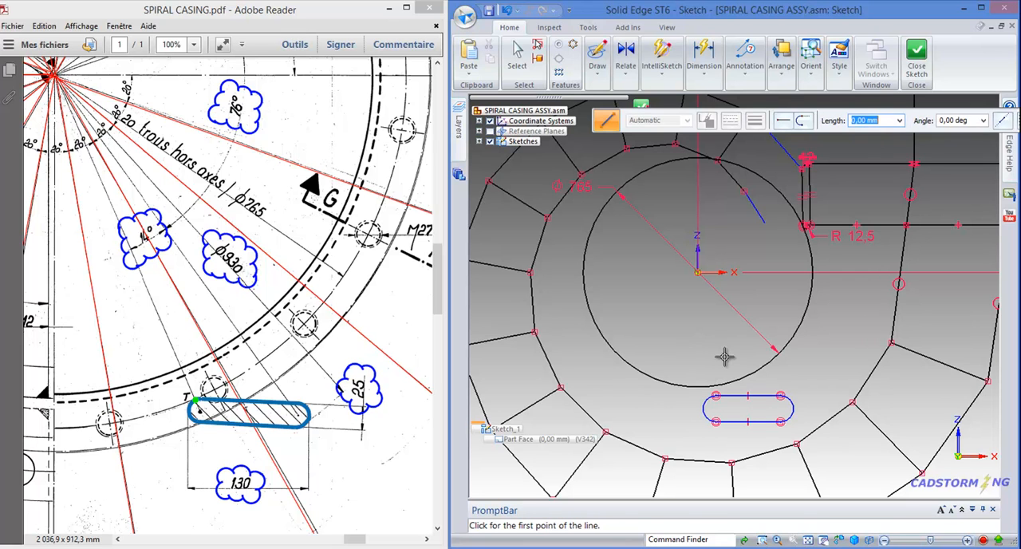
key(Escape)
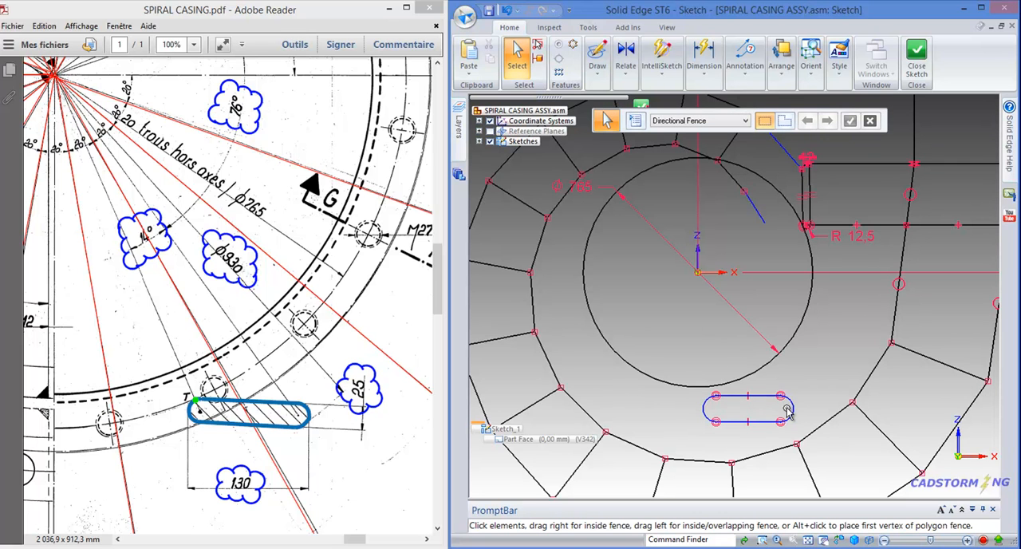
Delete the horizontal relationships from the slot's upper and lower straight lines
scroll(750, 435, up, 5)
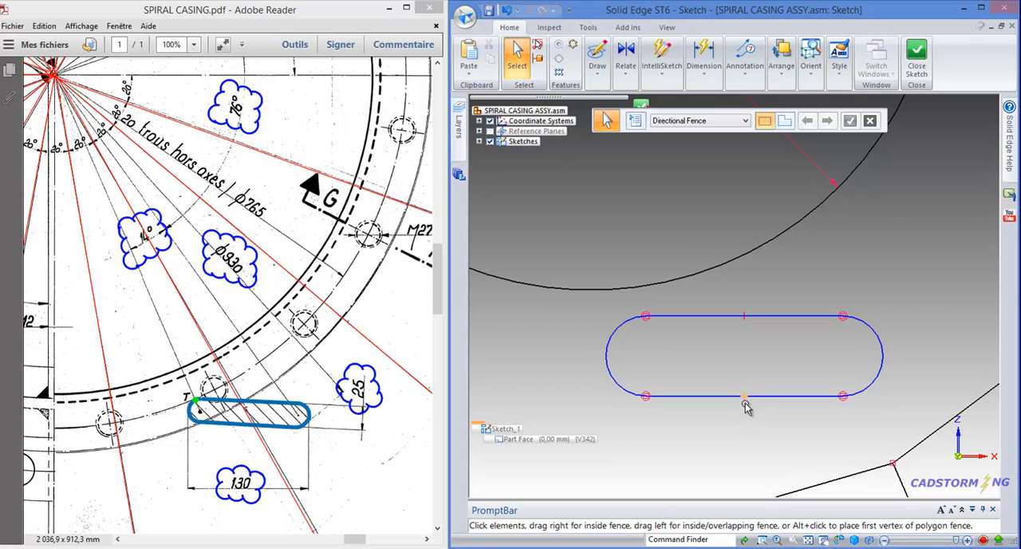
click(744, 399)
click(750, 416)
click(744, 326)
click(745, 351)
scroll(705, 356, down, 2)
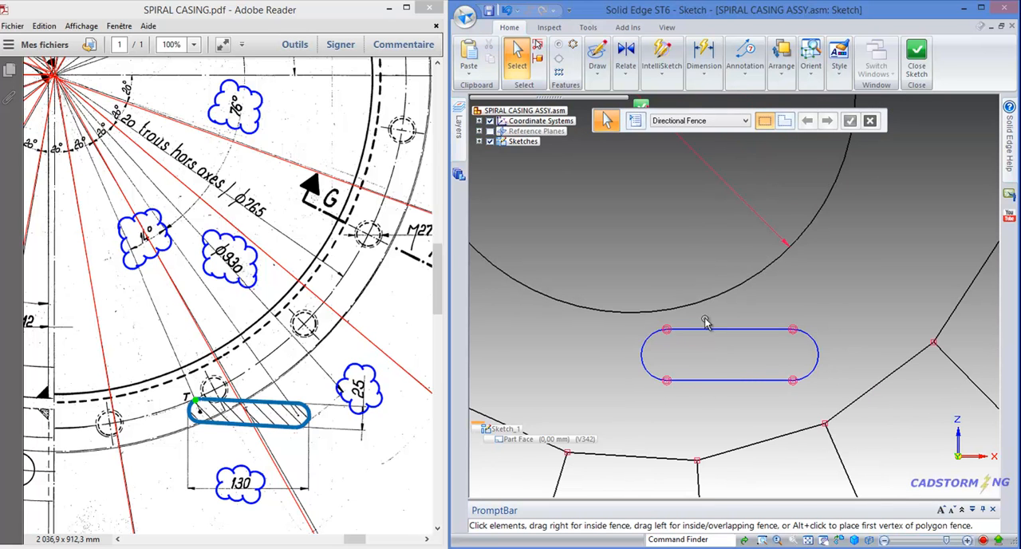
Make the slot's upper and lower straight lines equal in length
click(625, 71)
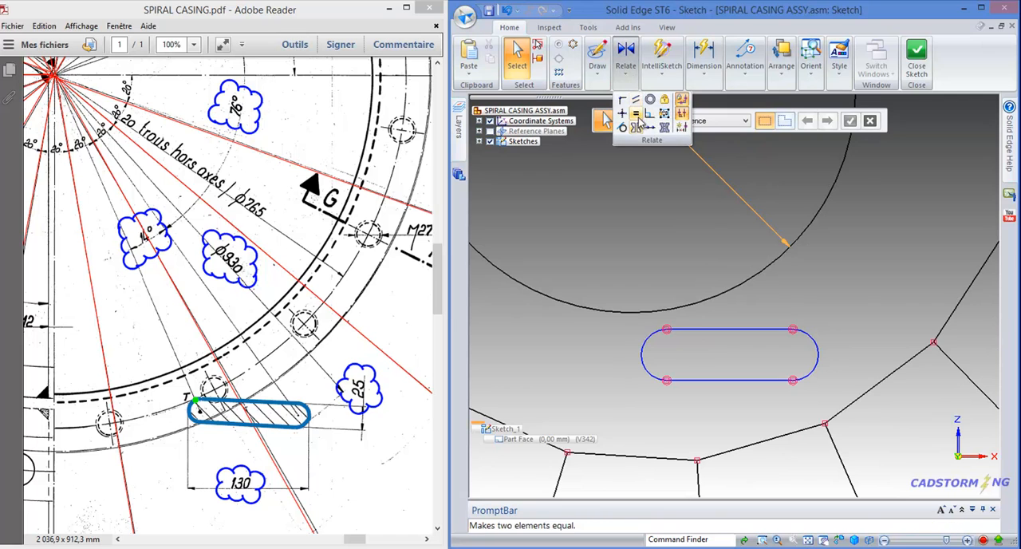
click(636, 100)
click(738, 329)
click(736, 380)
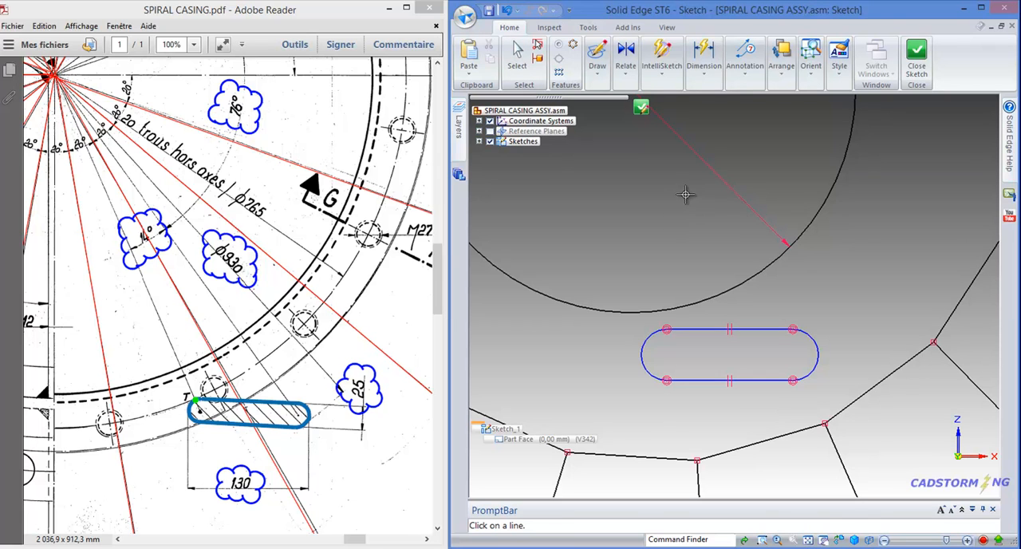
Dimension the distance between the slot's two straight sides at one end and set it to 25 mm
click(704, 77)
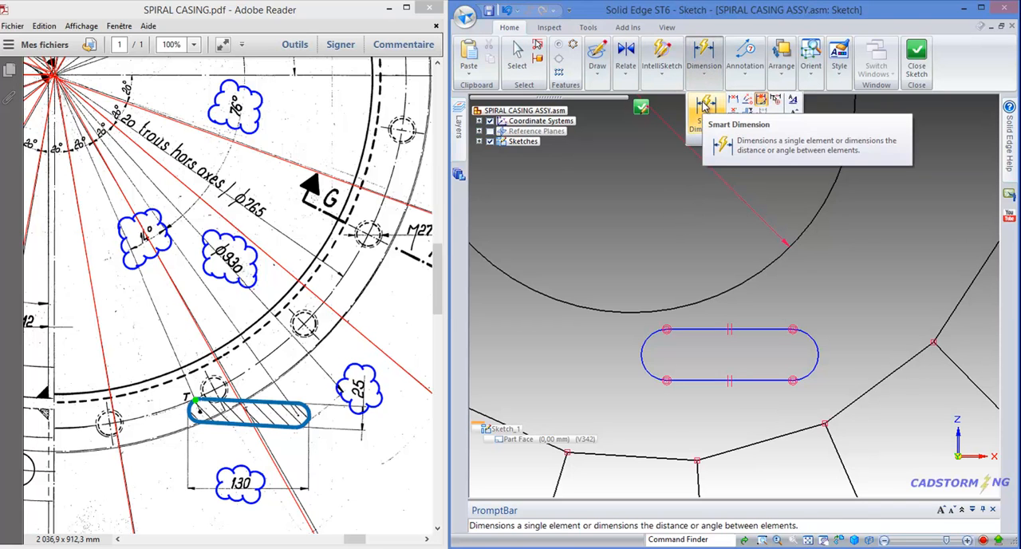
click(732, 101)
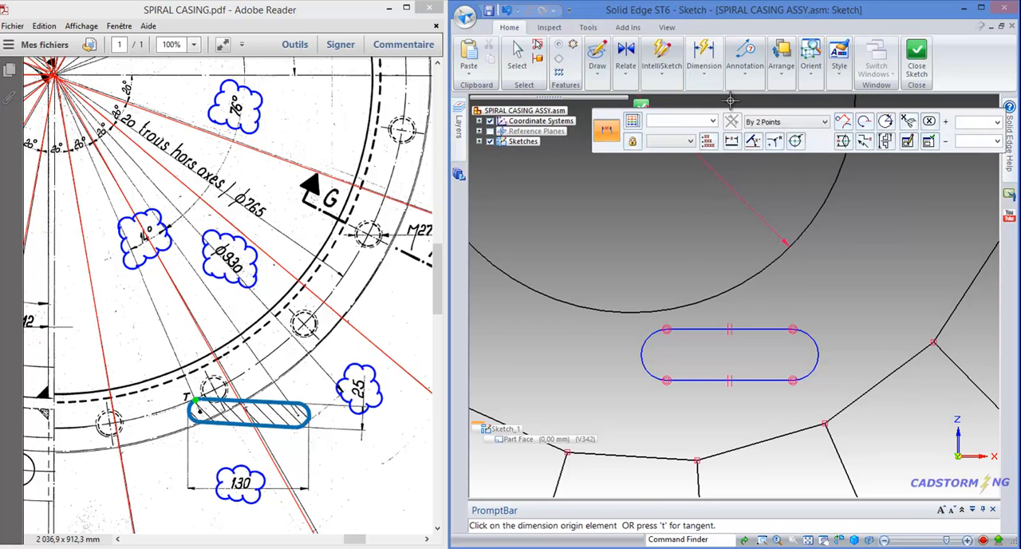
click(790, 329)
click(794, 381)
click(851, 355)
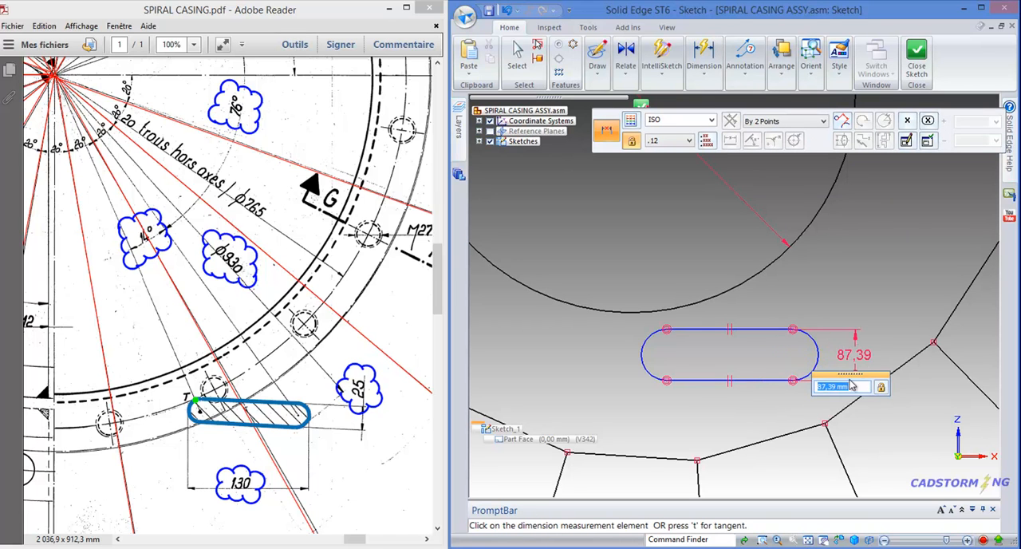
text(25)
key(Return)
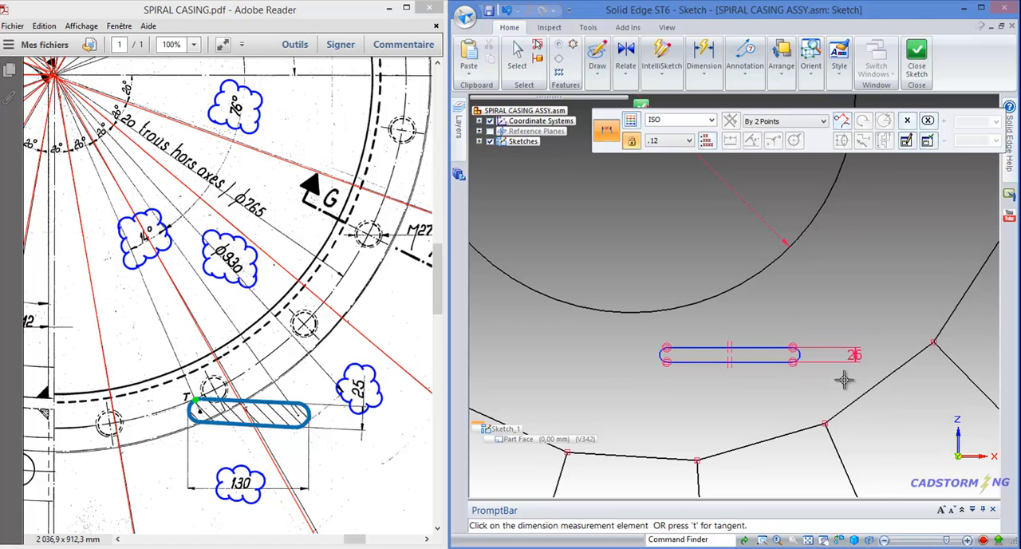
Dimension the slot's overall length between its two end arcs with the By 2 Points and Tangent options, and set it to 130 mm
click(746, 121)
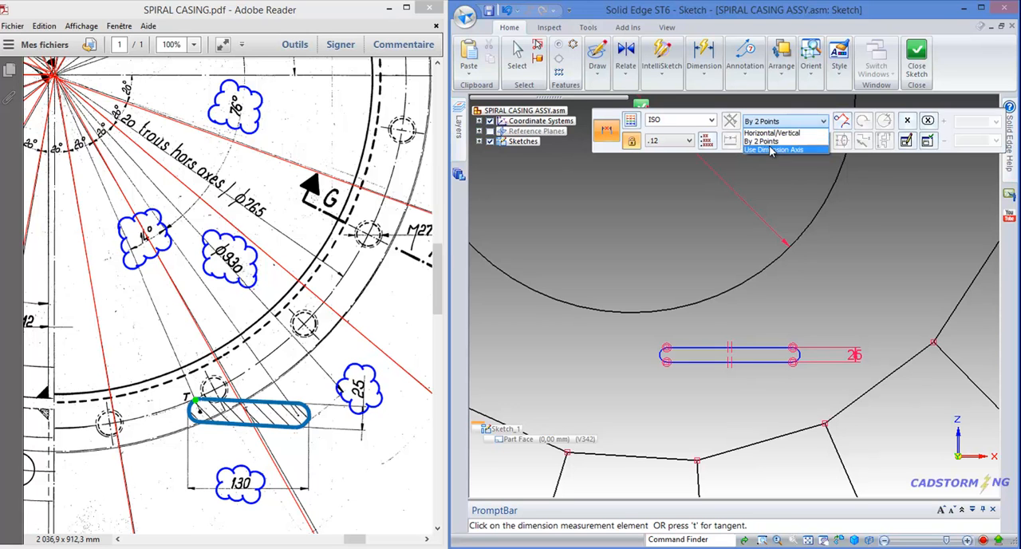
click(790, 142)
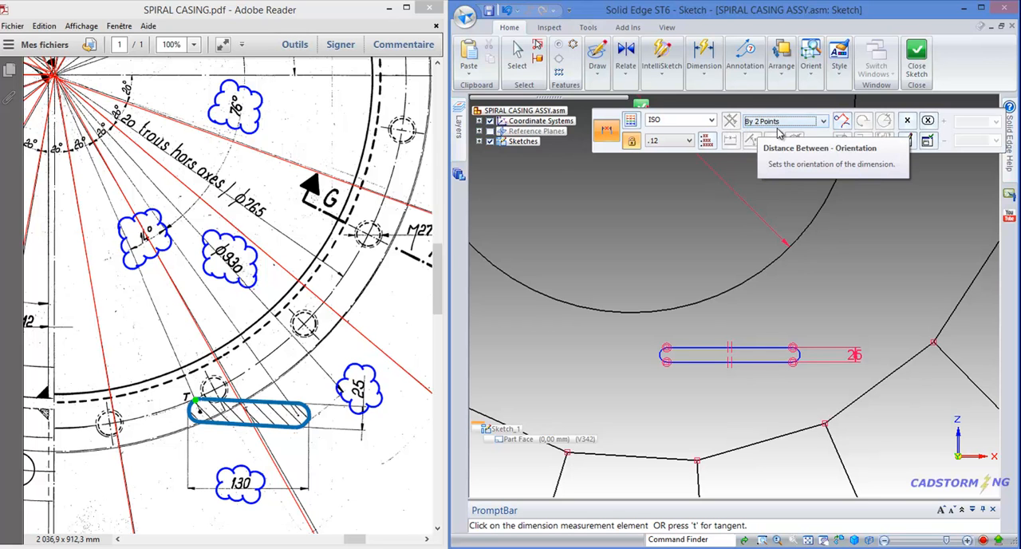
click(843, 122)
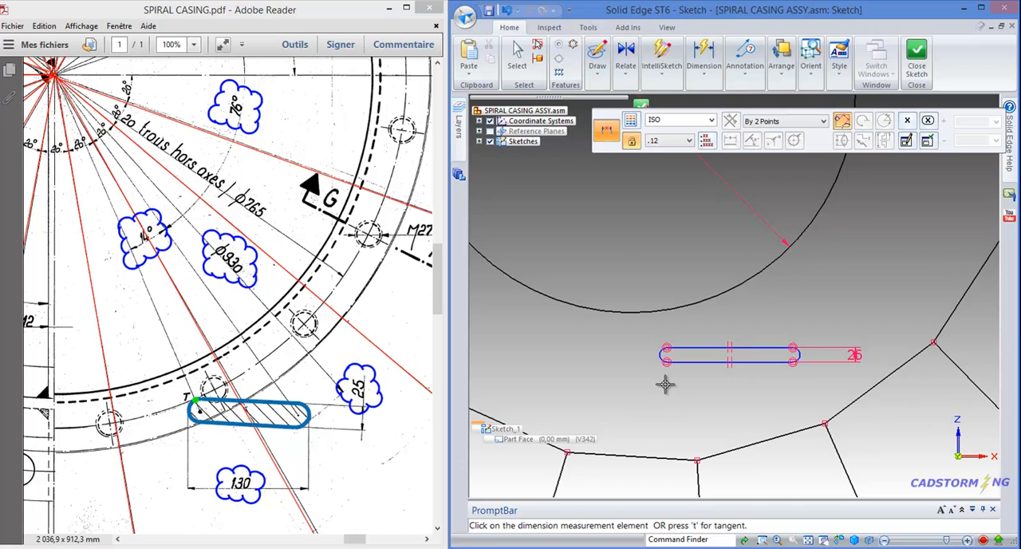
scroll(662, 383, up, 3)
right_click(653, 329)
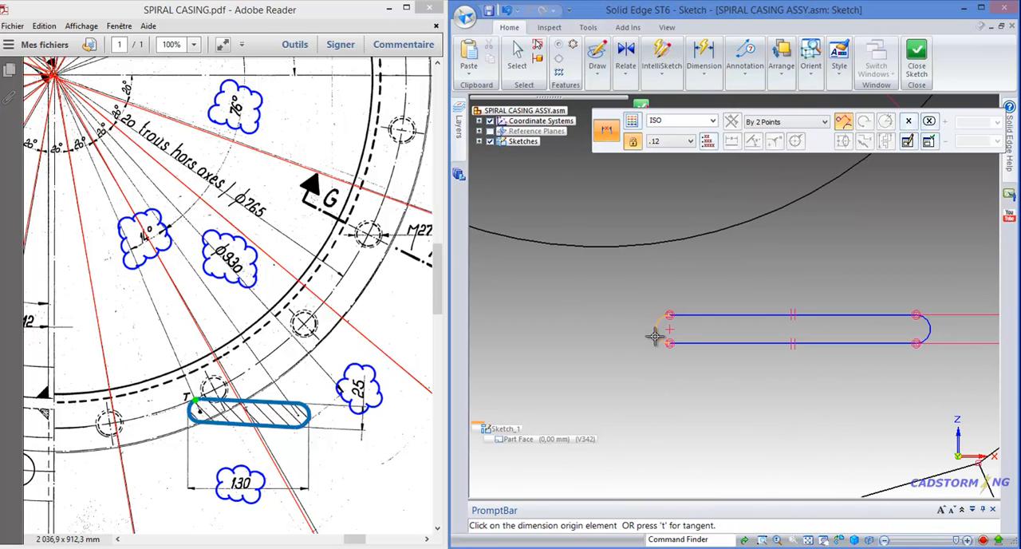
click(654, 335)
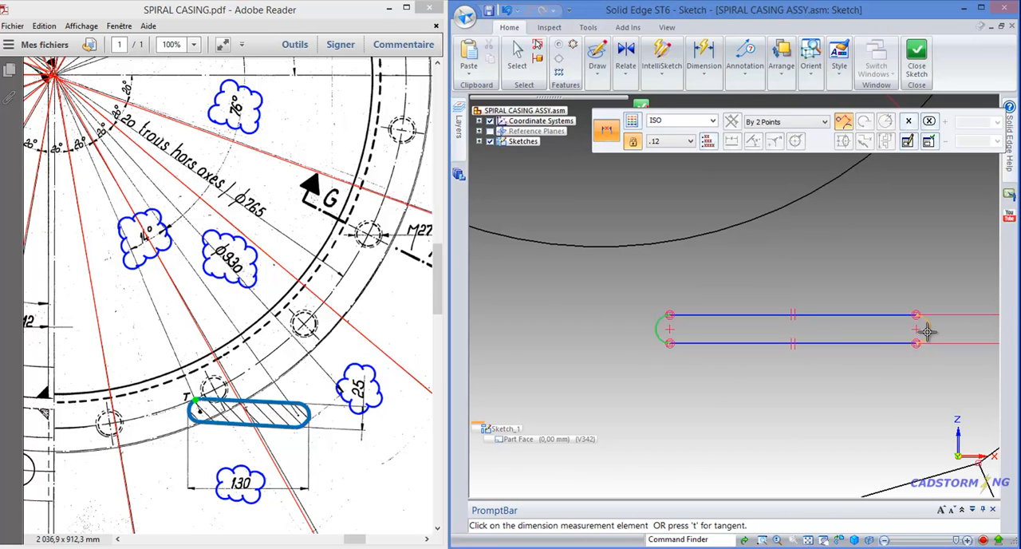
click(929, 333)
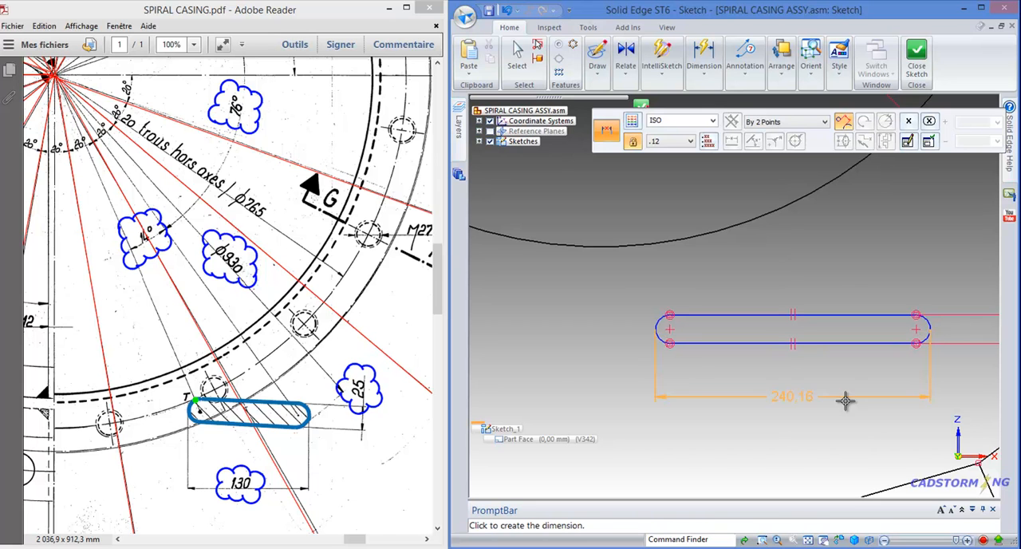
click(823, 388)
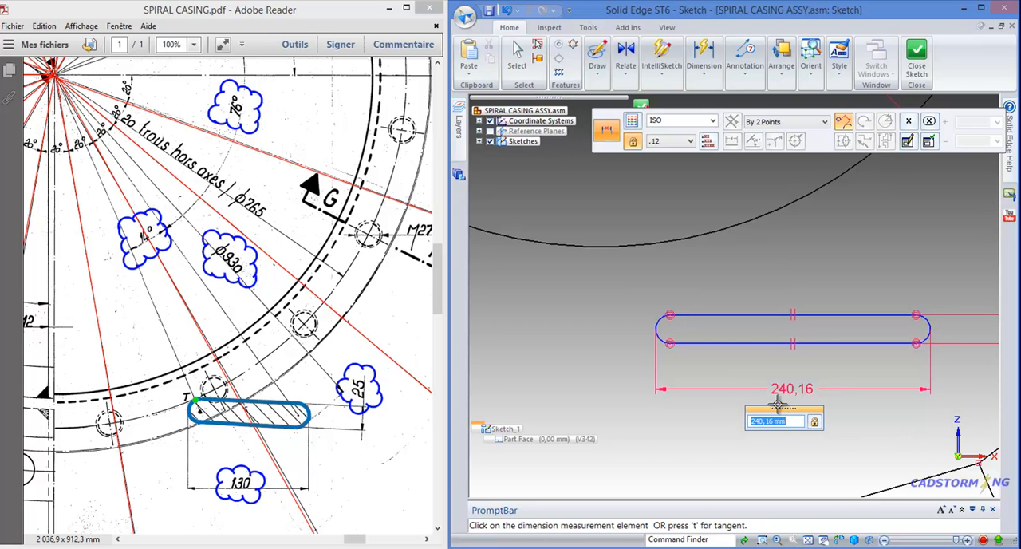
text(130)
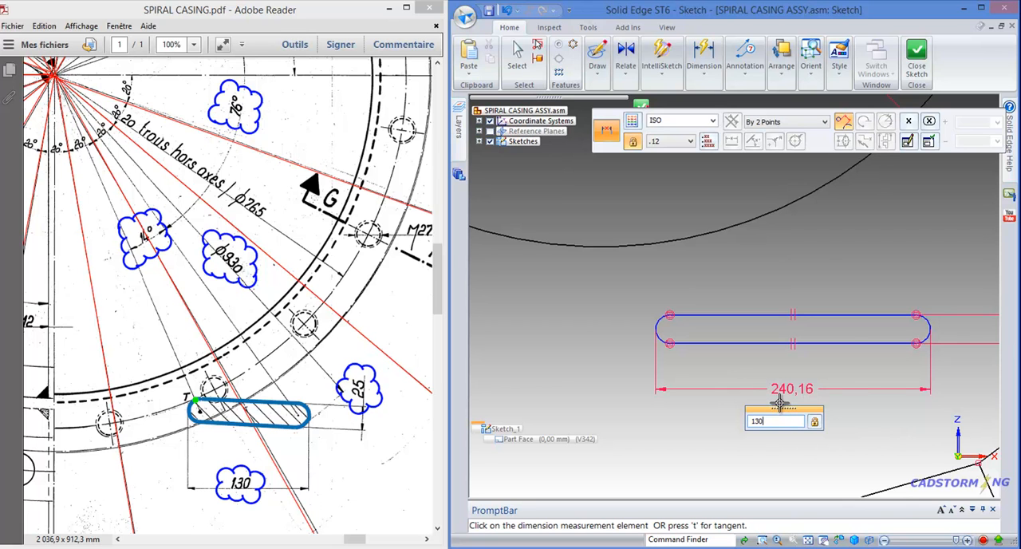
key(Return)
key(Escape)
Make the slot's left end arc tangent to the 765 mm diameter circle
scroll(747, 358, down, 4)
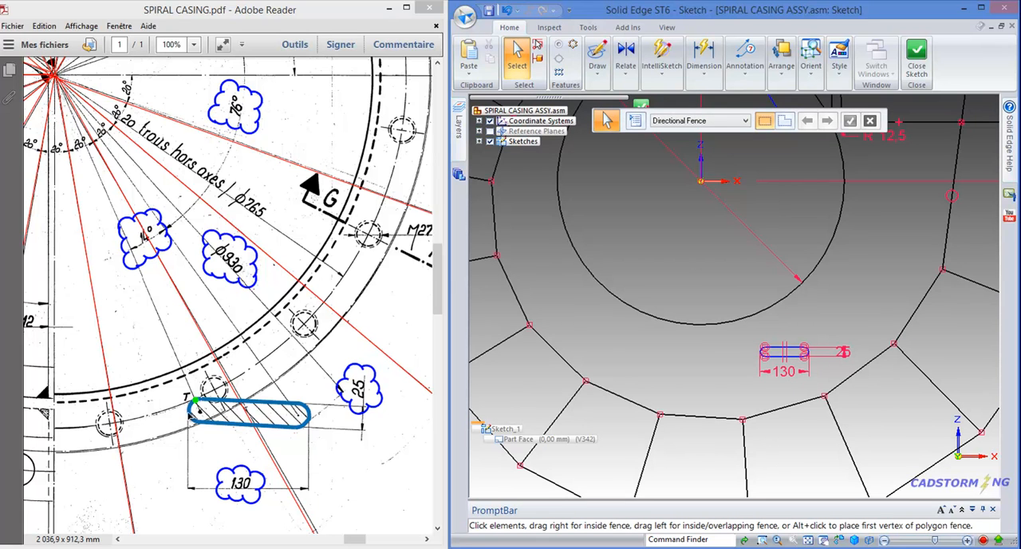
click(625, 80)
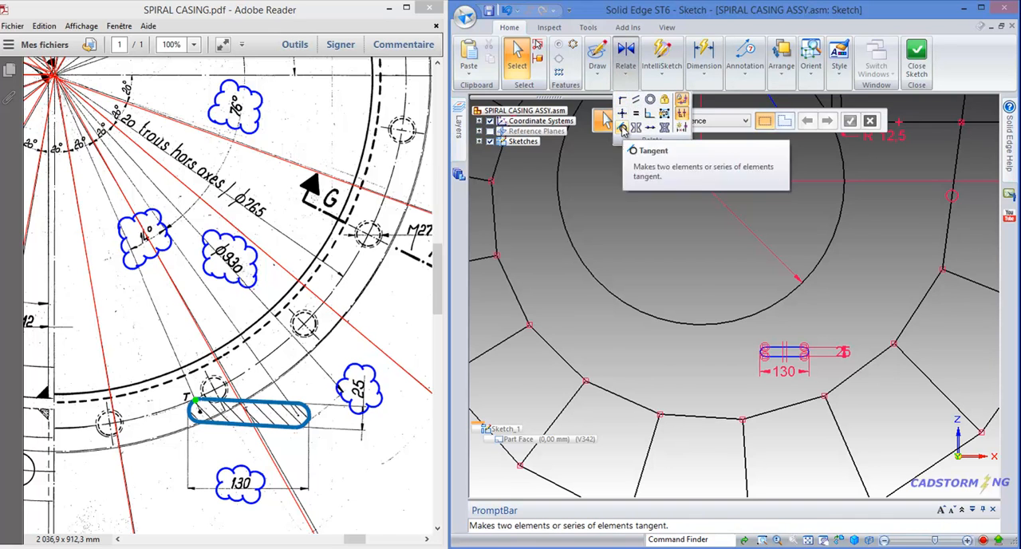
click(624, 118)
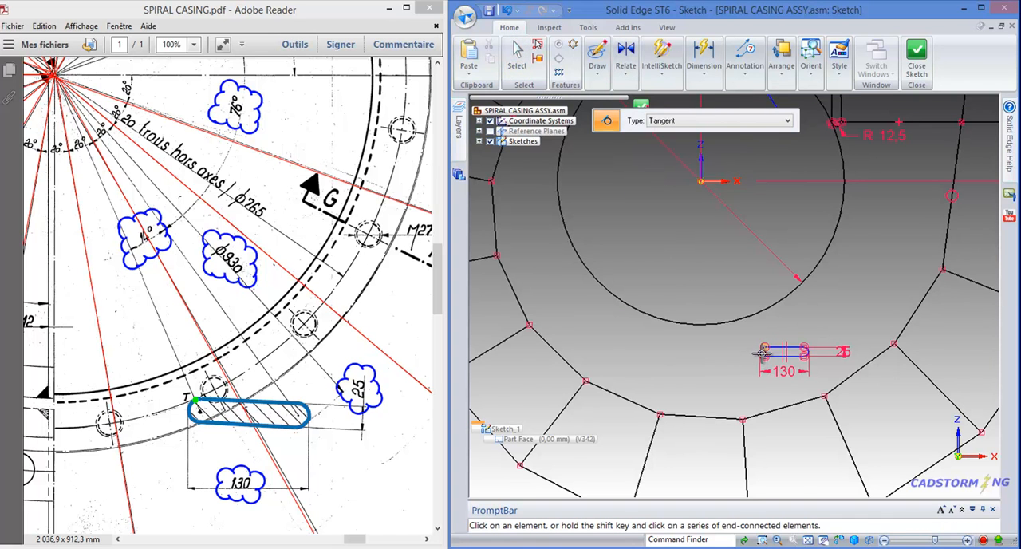
scroll(762, 351, up, 4)
click(762, 343)
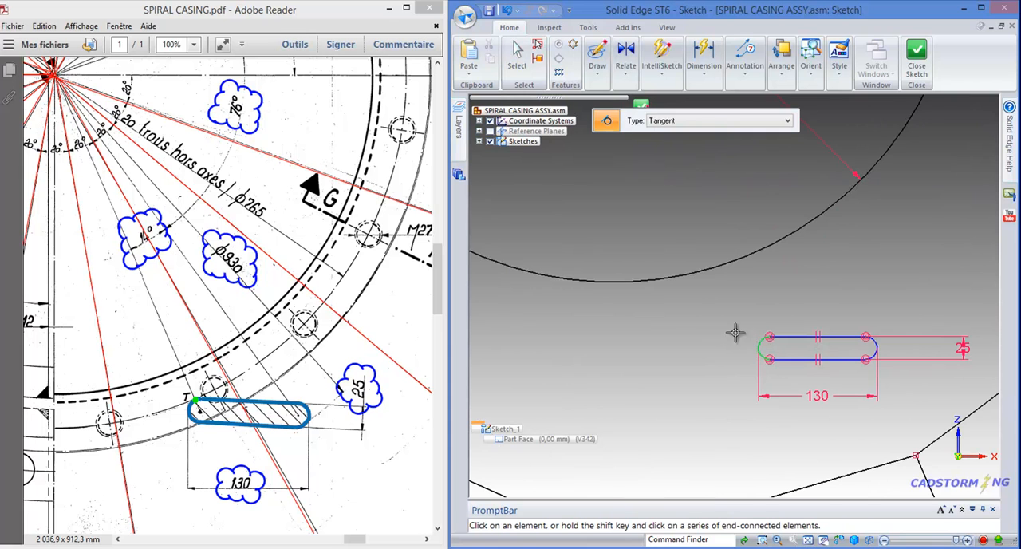
click(719, 265)
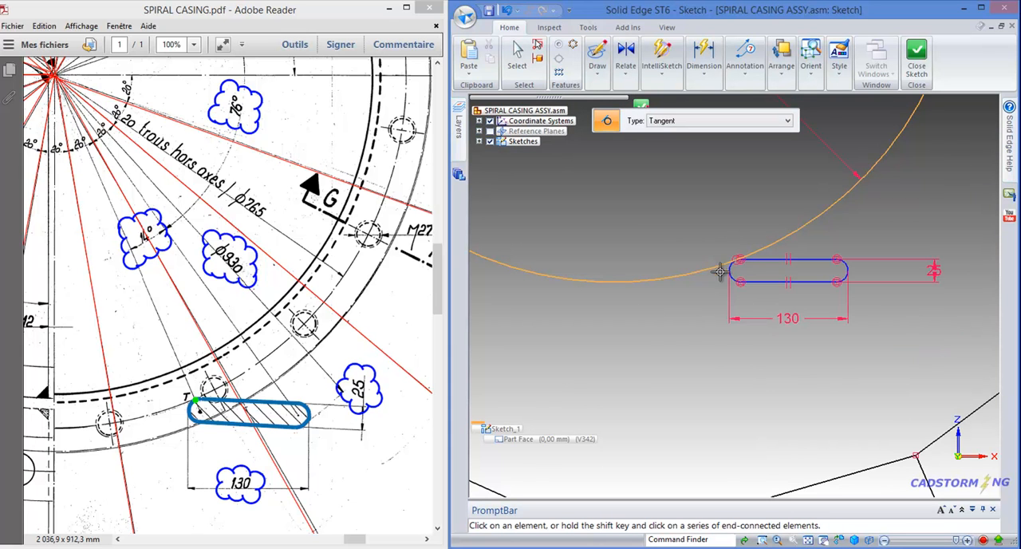
Draw a 930 mm diameter circle centred on the sketch origin, concentric with the 765 mm circle
scroll(659, 351, down, 4)
scroll(727, 383, down, 2)
key(Escape)
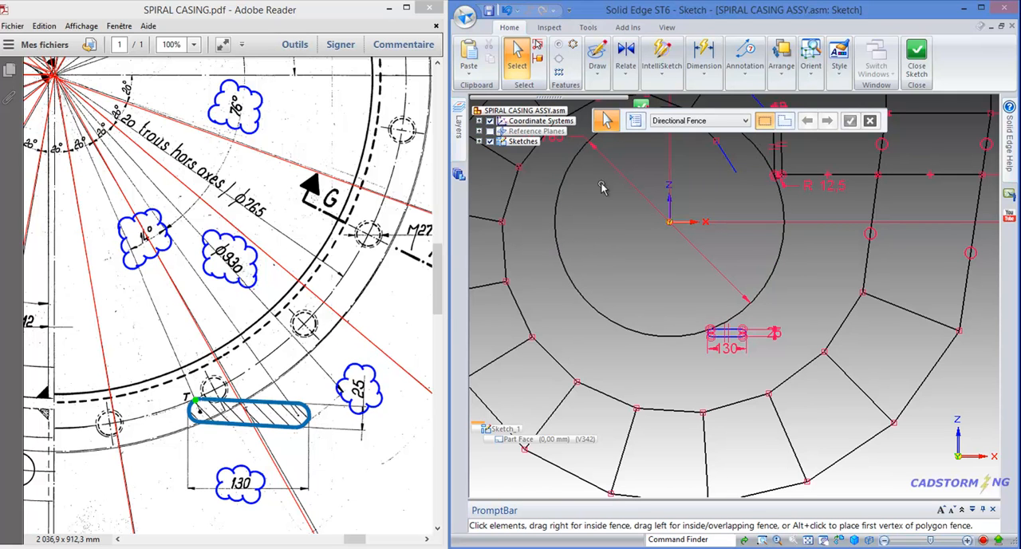
click(599, 75)
click(595, 126)
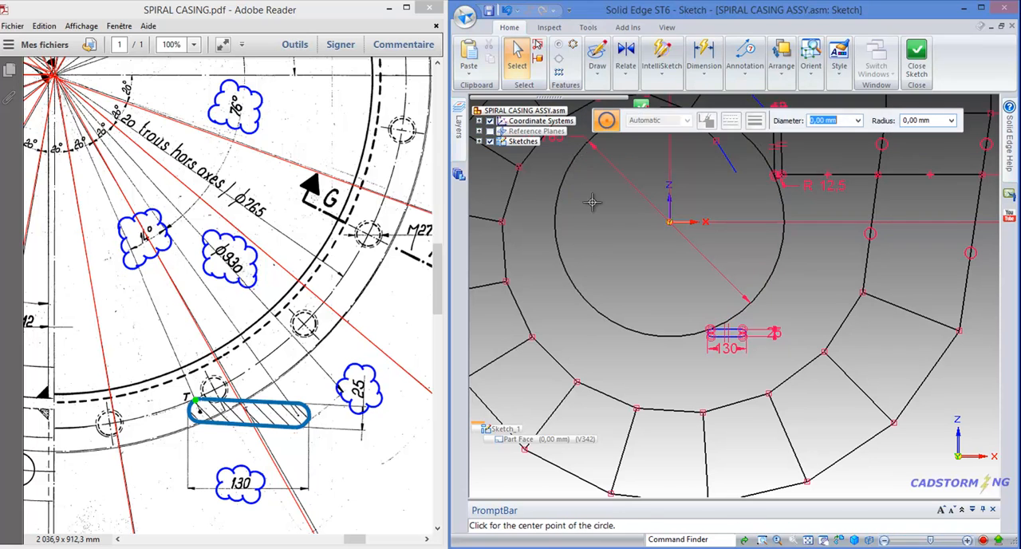
click(668, 222)
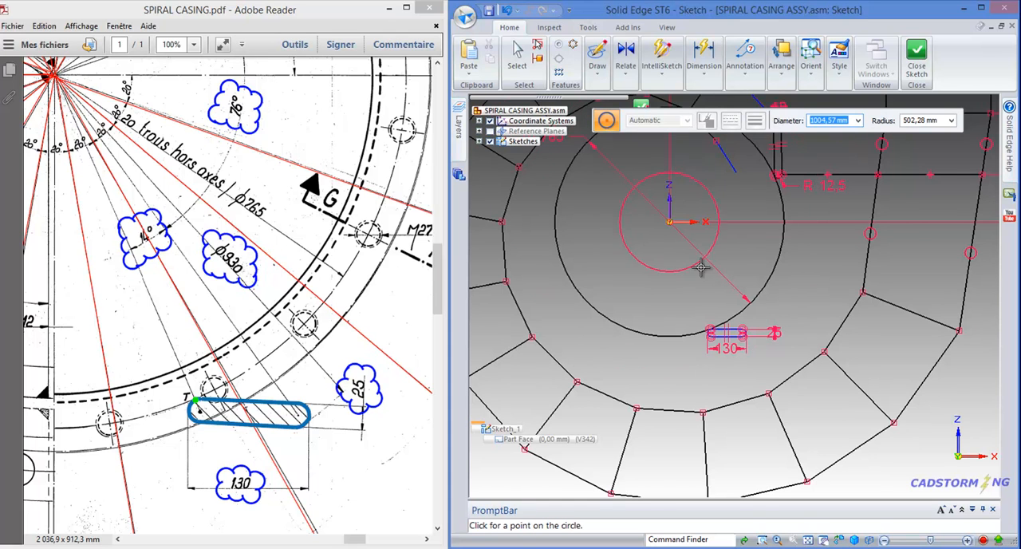
text(930)
click(674, 360)
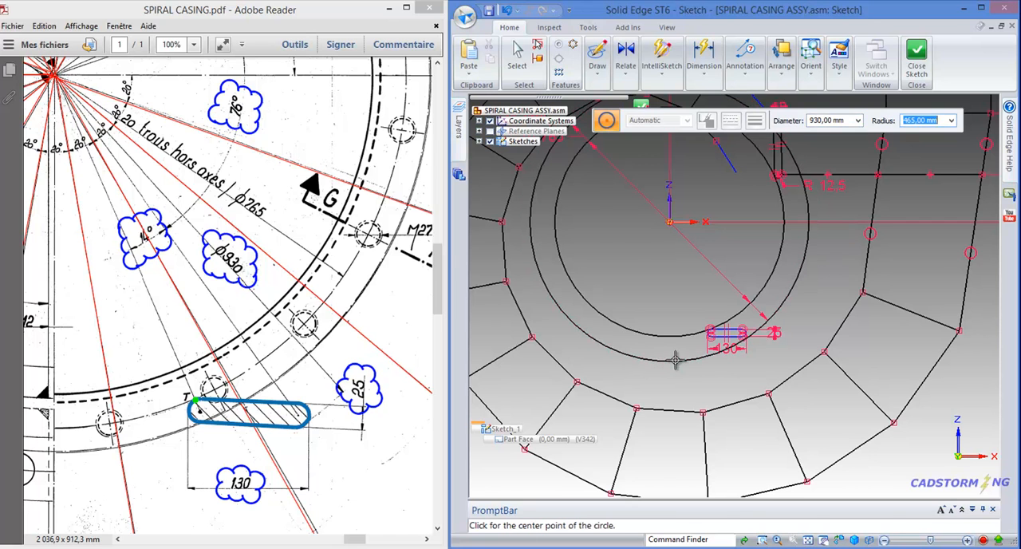
click(517, 56)
Make the slot's right end arc tangent to the 930 mm diameter circle
click(635, 72)
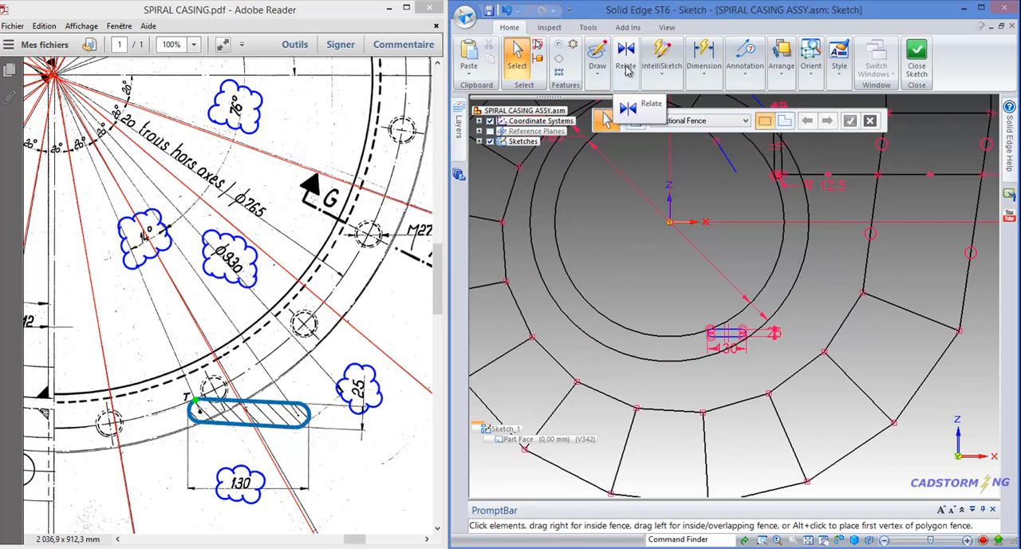
click(623, 129)
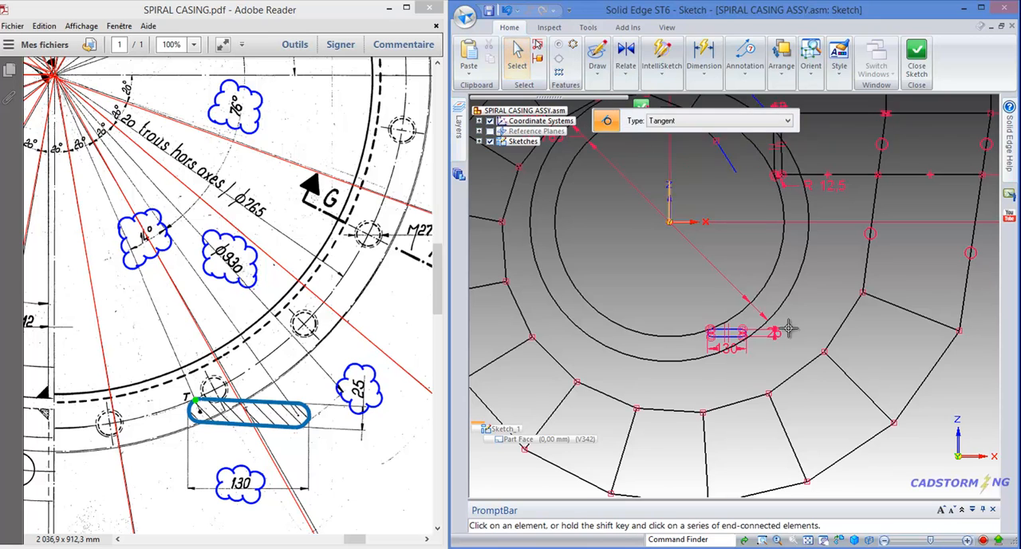
scroll(742, 295, up, 5)
click(714, 335)
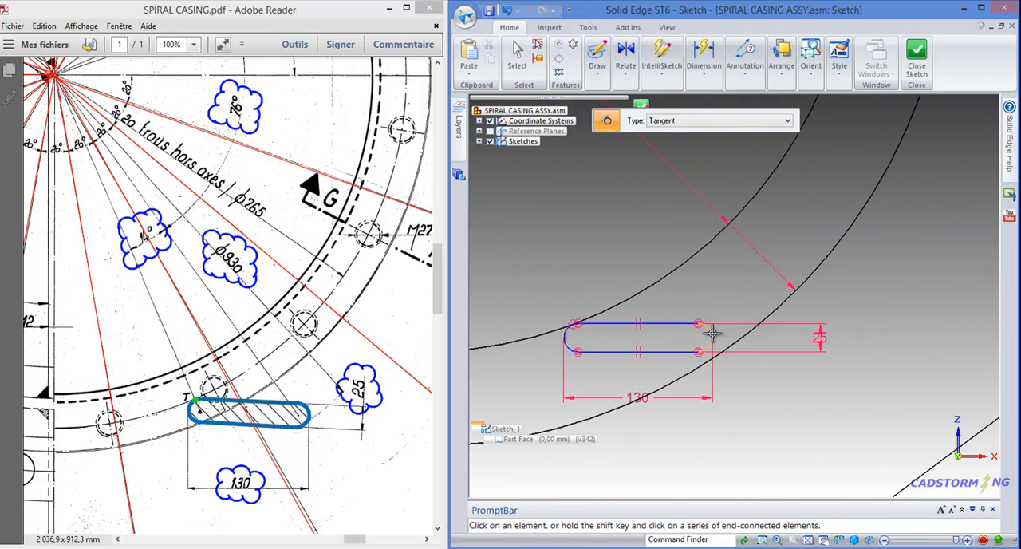
click(753, 347)
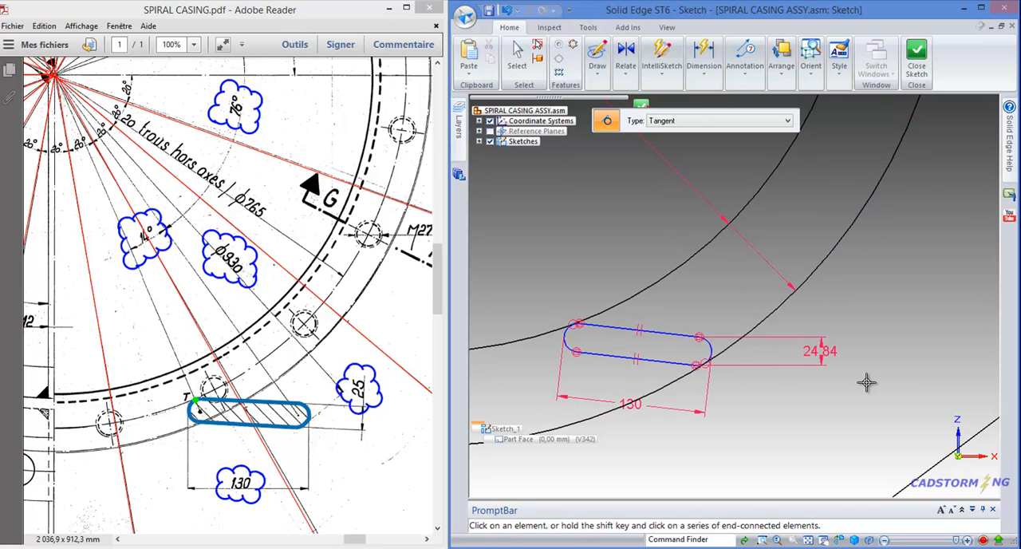
key(Escape)
Delete the vertical dimension between the right ends of the slot's two straight sides
scroll(691, 337, up, 2)
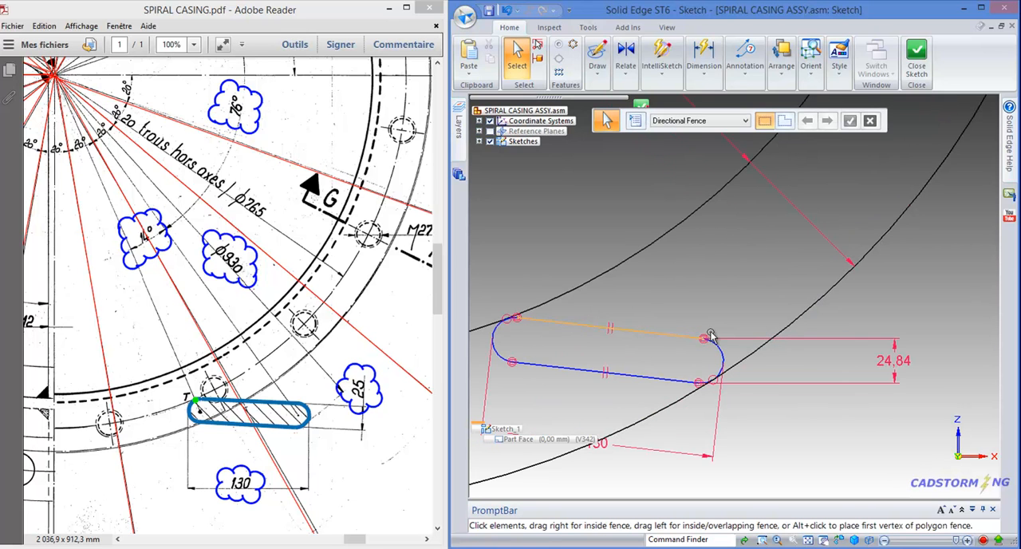
scroll(731, 324, down, 1)
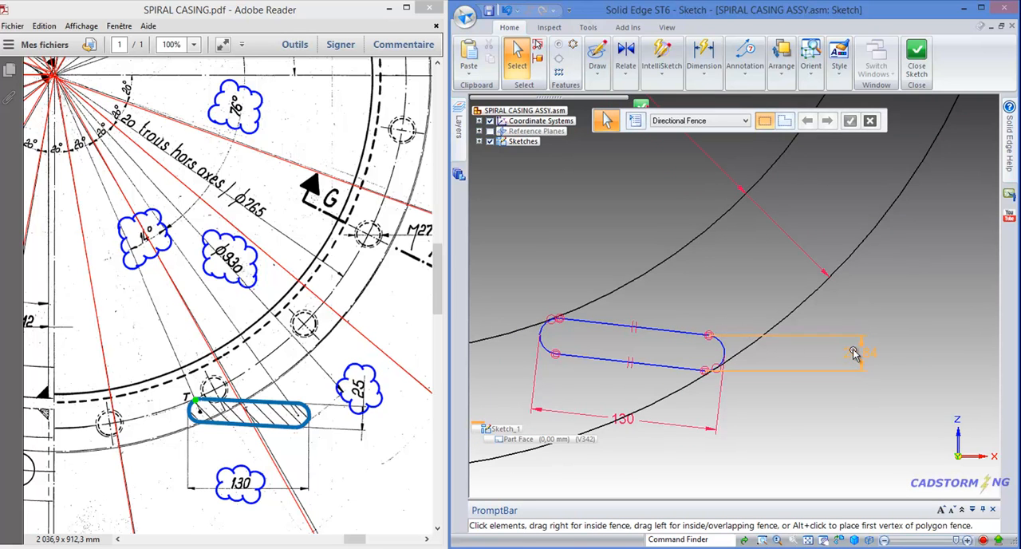
click(815, 338)
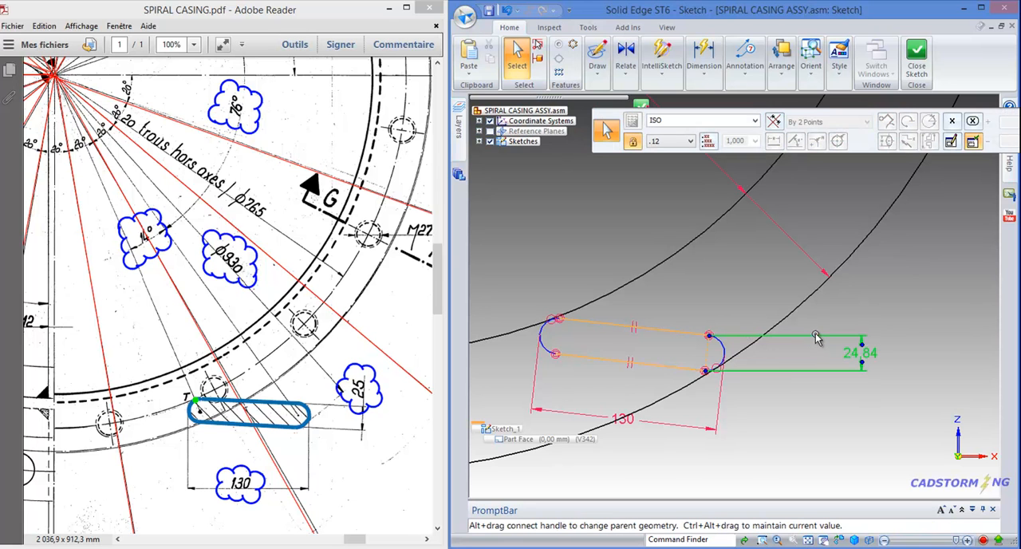
click(794, 375)
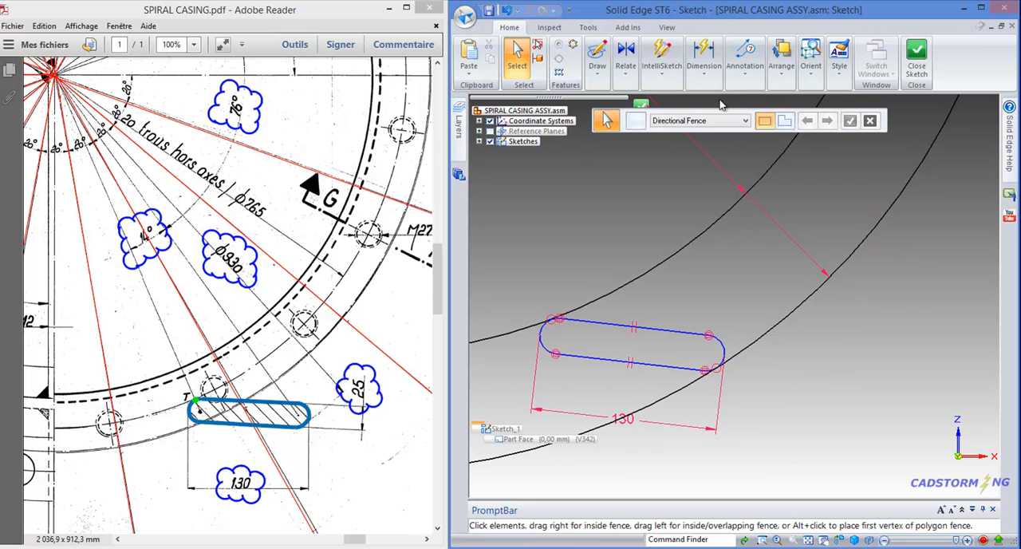
Dimension the slot's width between the two endpoints of its right end arc with the By 2 Points option
click(705, 69)
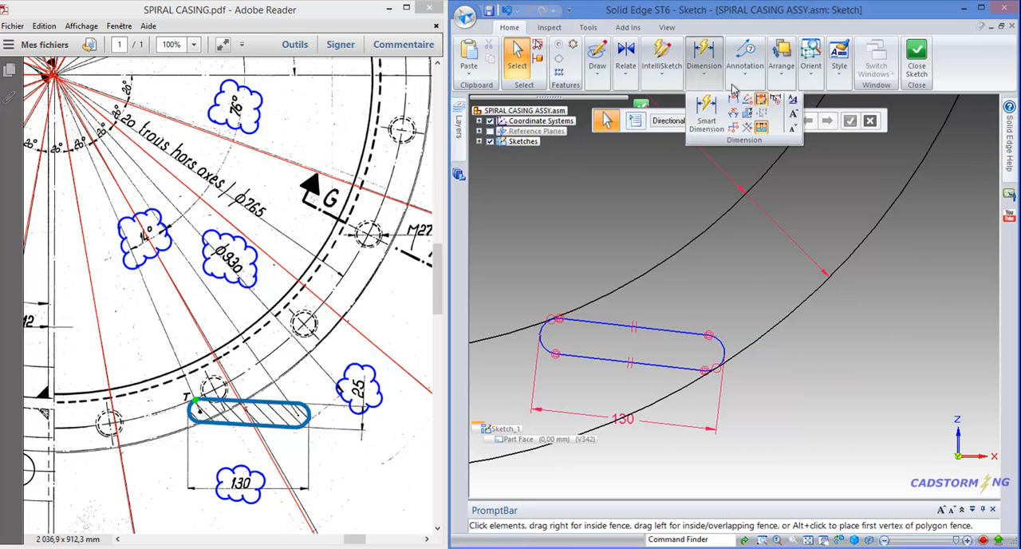
click(733, 100)
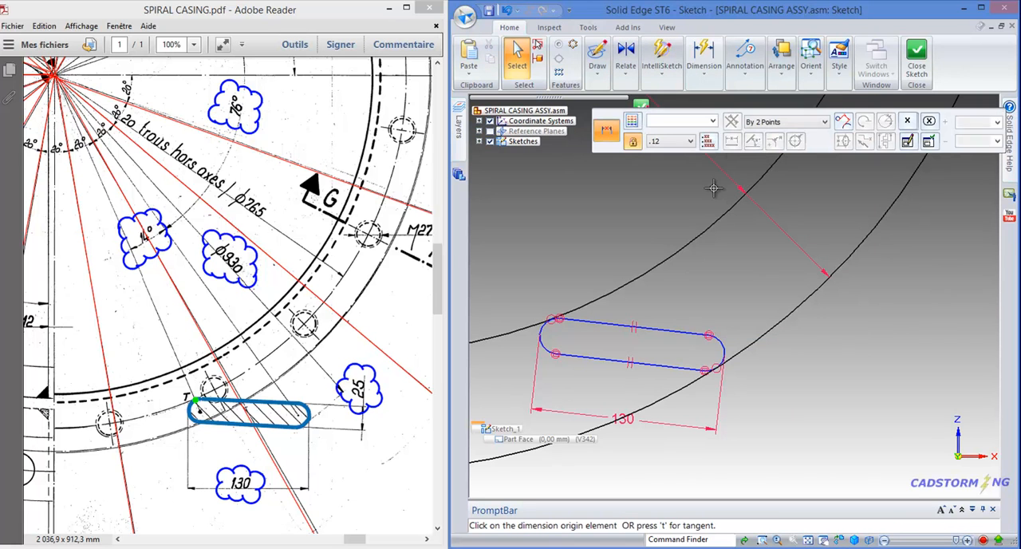
click(709, 335)
click(703, 367)
click(792, 359)
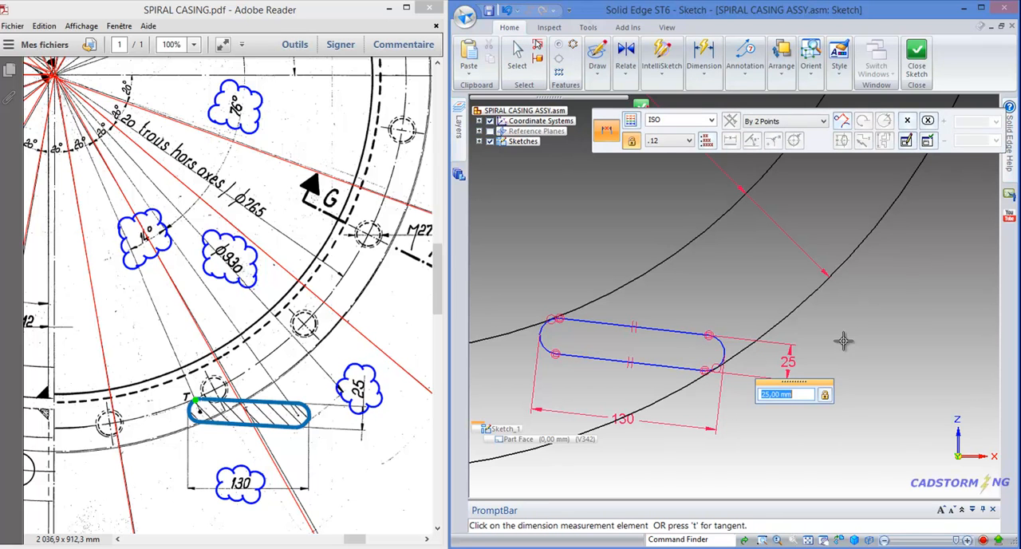
key(Escape)
key(Escape)
Consult the angle references in the PDF drawing and draw a line from the R 12.5 arc's centre to the sketch origin
scroll(811, 395, down, 5)
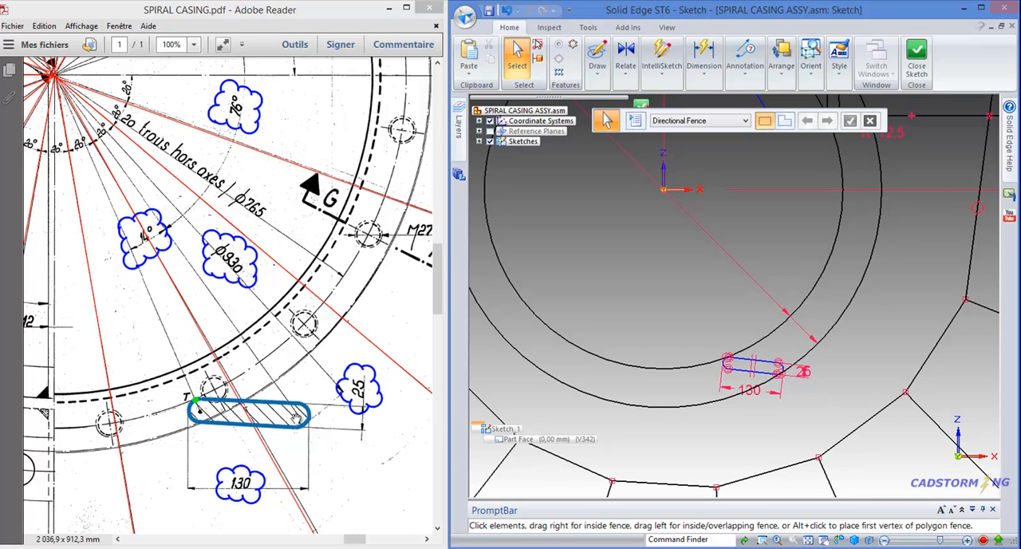
drag(307, 150, 327, 242)
scroll(337, 157, up, 2)
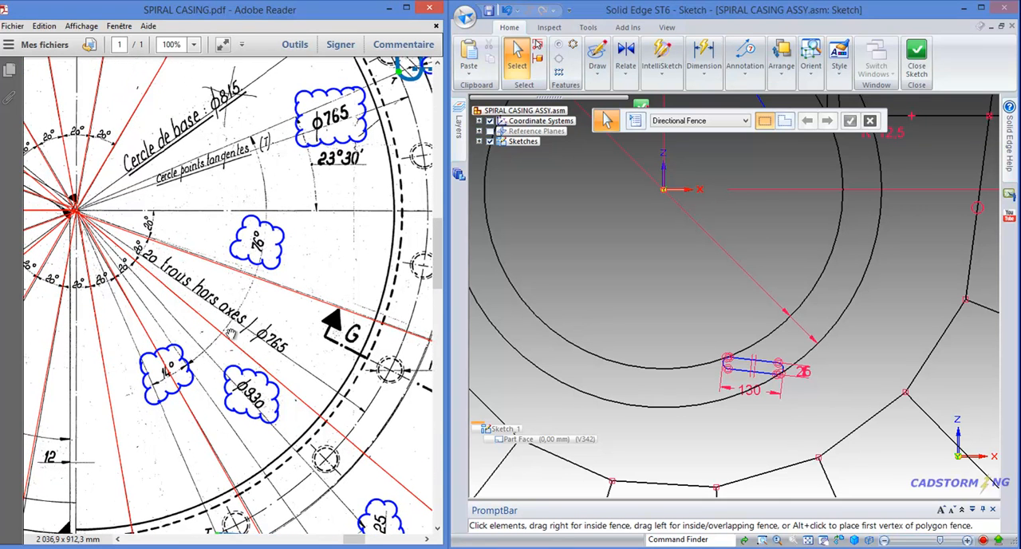
scroll(286, 125, up, 3)
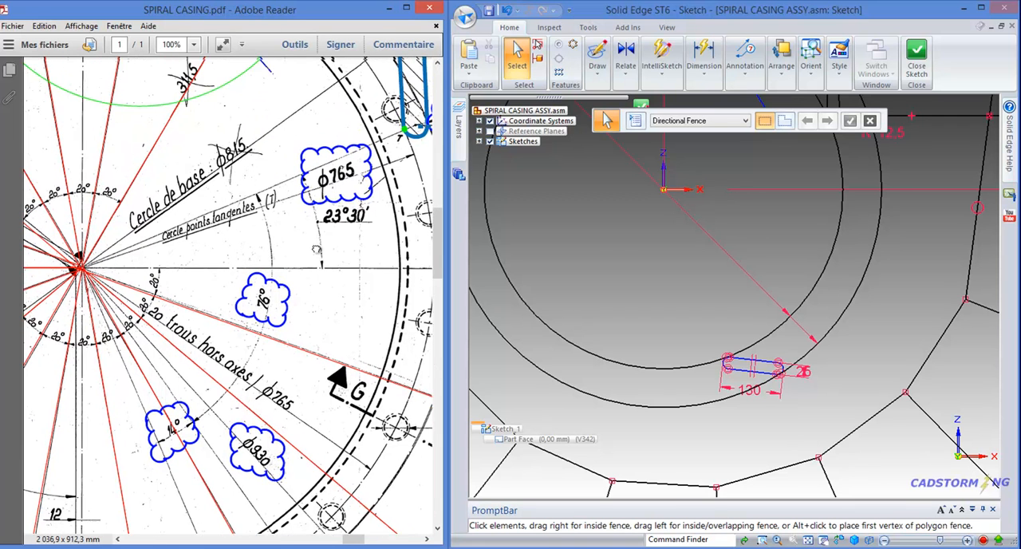
scroll(284, 222, right, 2)
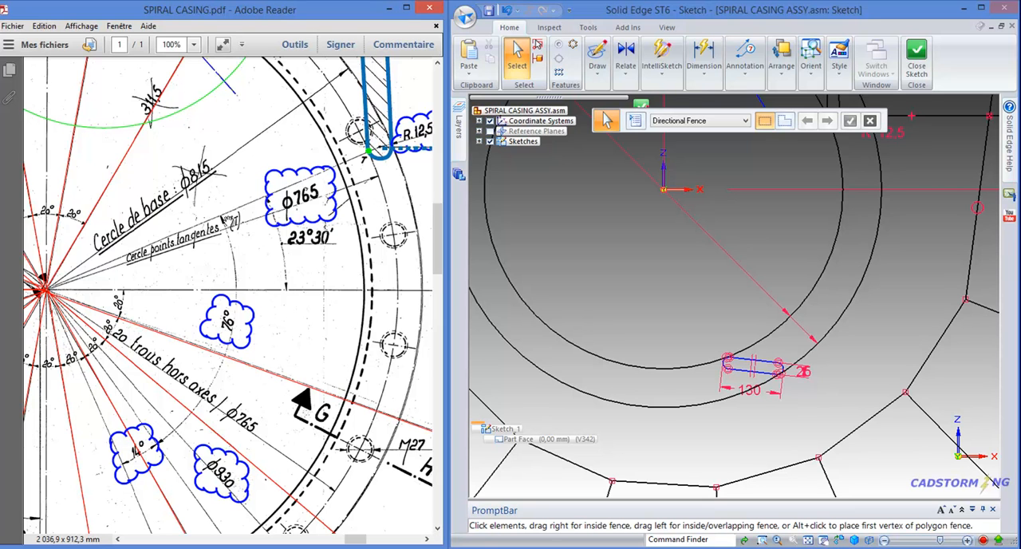
drag(244, 392, 239, 264)
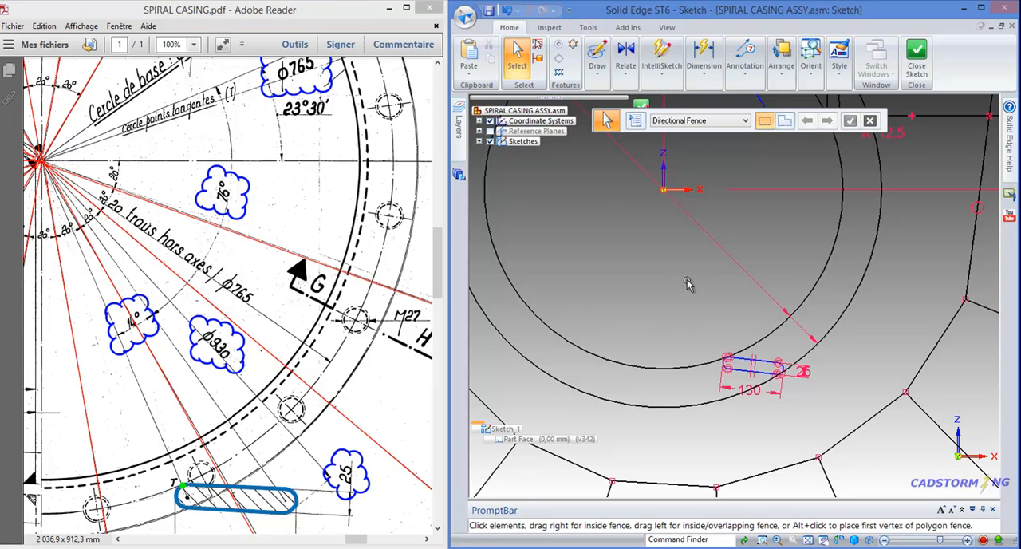
middle_drag(691, 281, 678, 335)
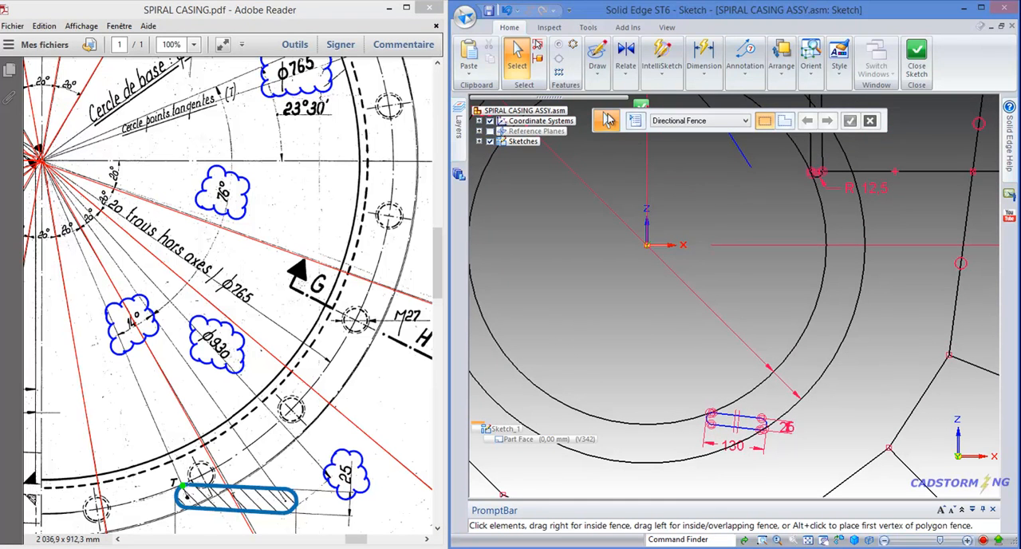
click(603, 75)
click(602, 104)
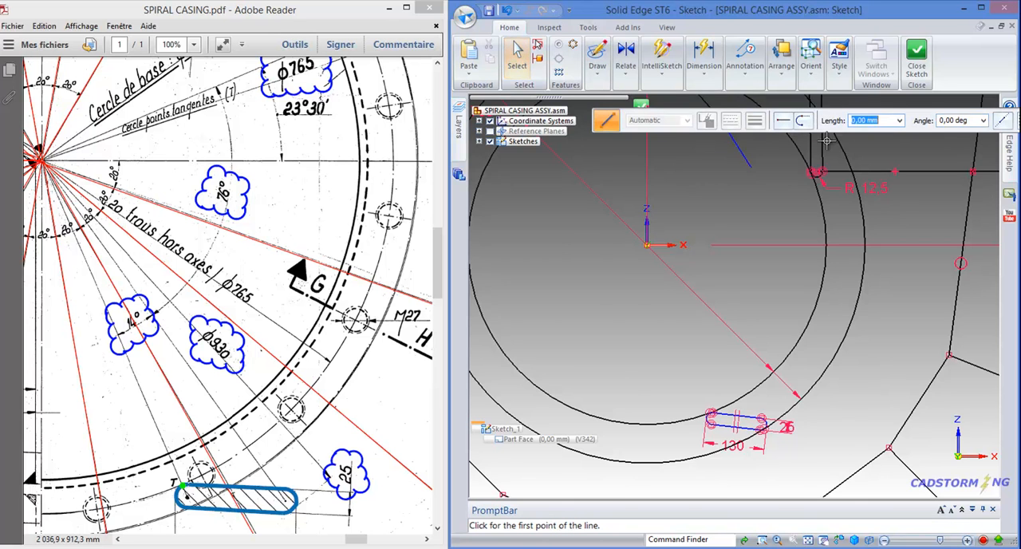
scroll(828, 152, up, 3)
scroll(827, 151, up, 2)
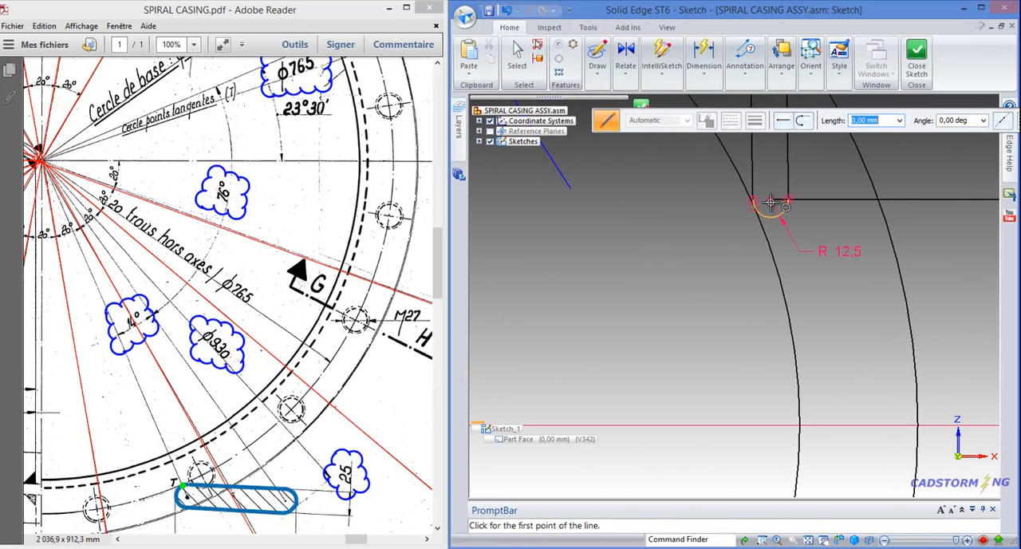
click(771, 200)
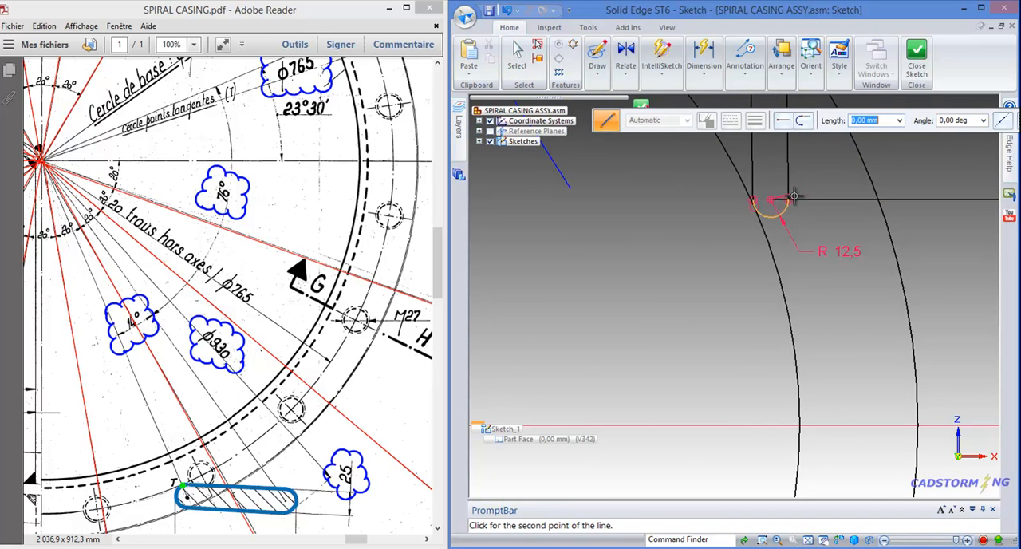
scroll(775, 201, down, 4)
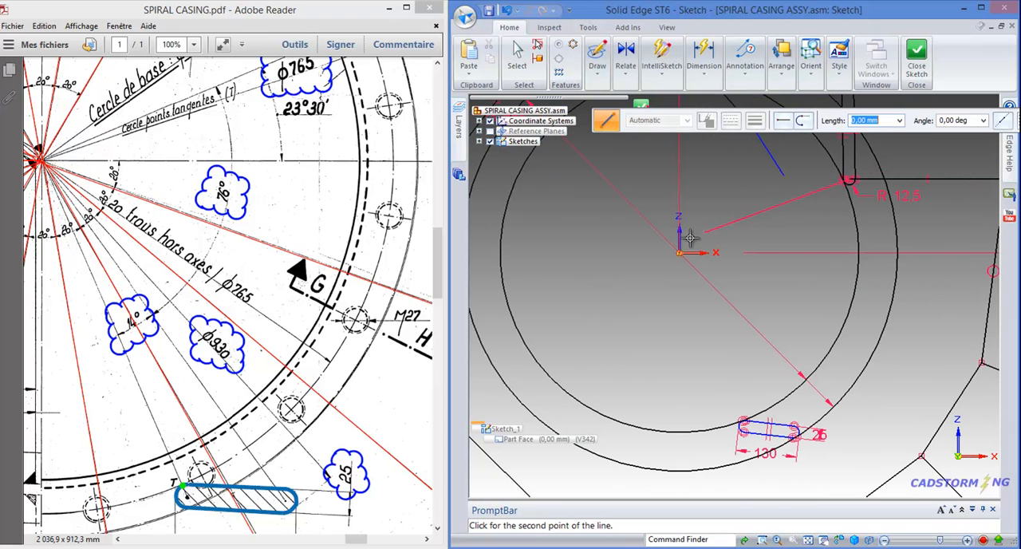
click(676, 254)
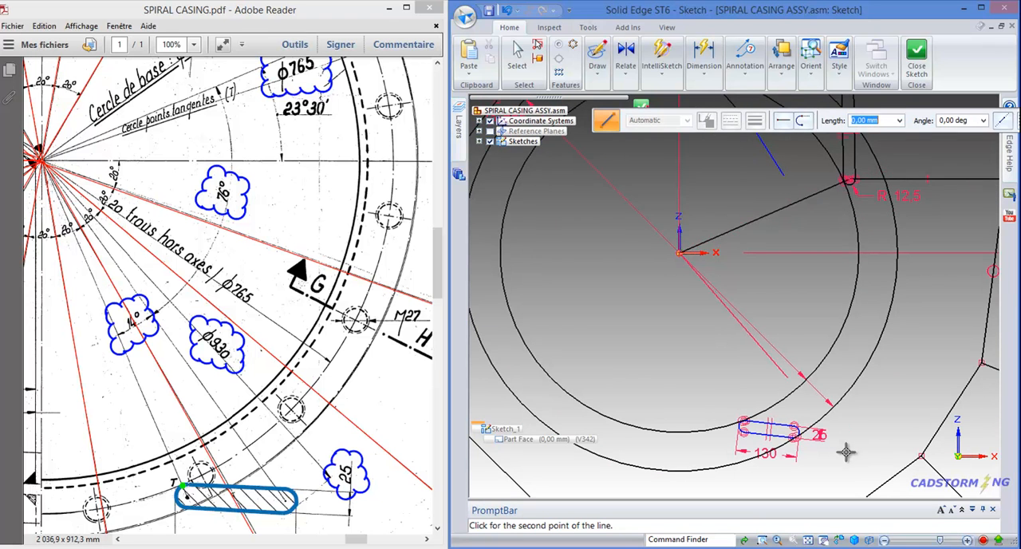
Draw two lines from the sketch origin to the centres of the slot's right and left end arcs
scroll(814, 445, up, 2)
scroll(814, 445, up, 5)
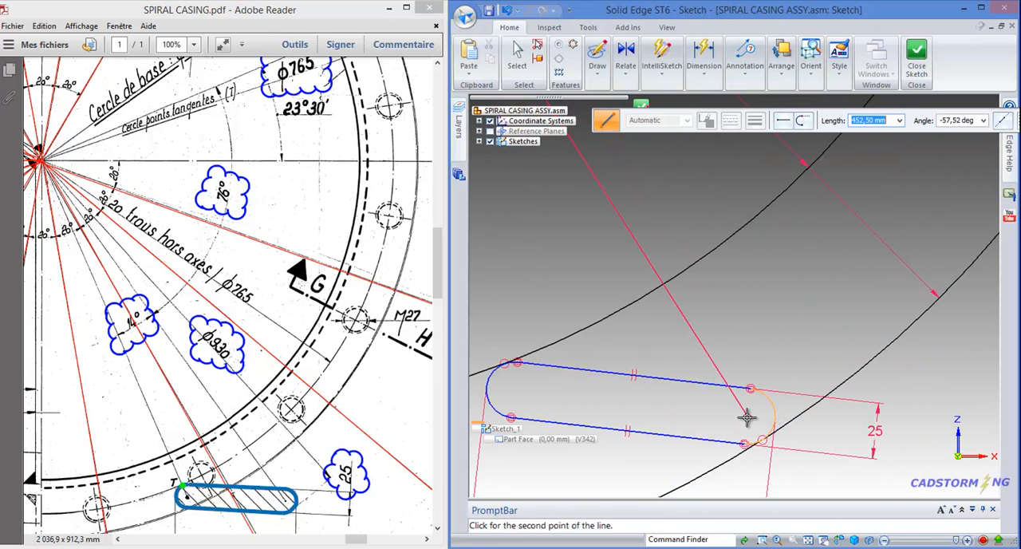
click(726, 405)
scroll(736, 412, down, 5)
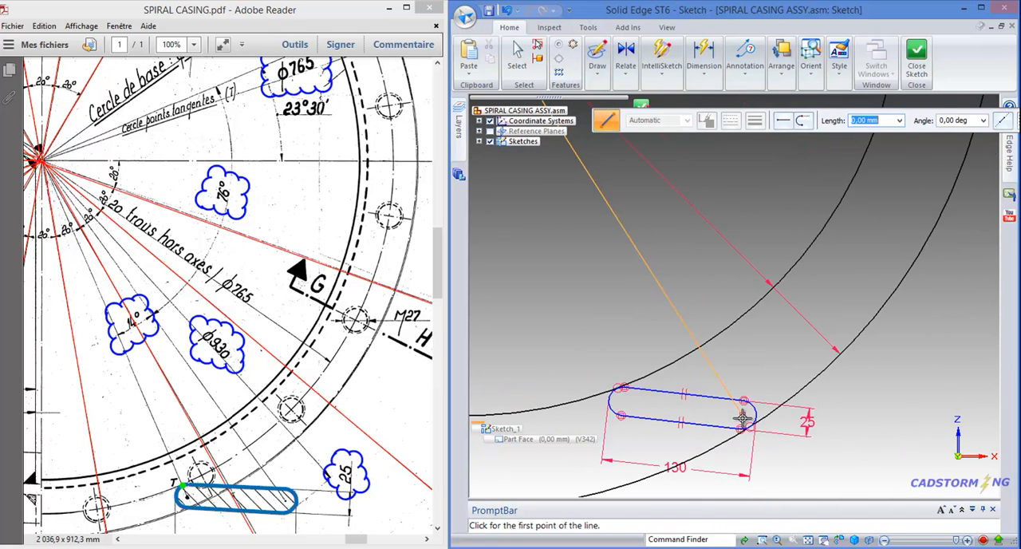
scroll(745, 421, down, 2)
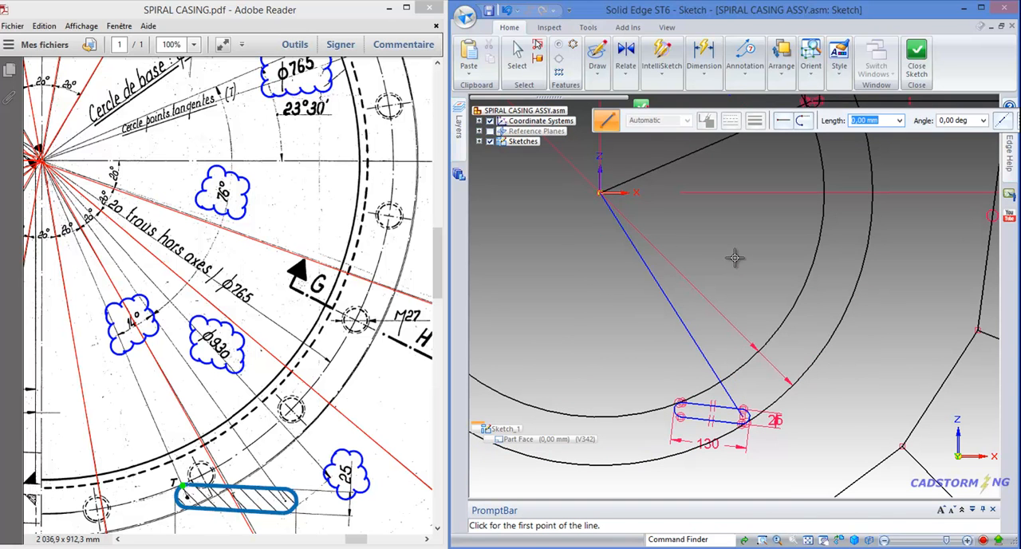
click(599, 193)
scroll(665, 411, up, 3)
scroll(664, 412, up, 5)
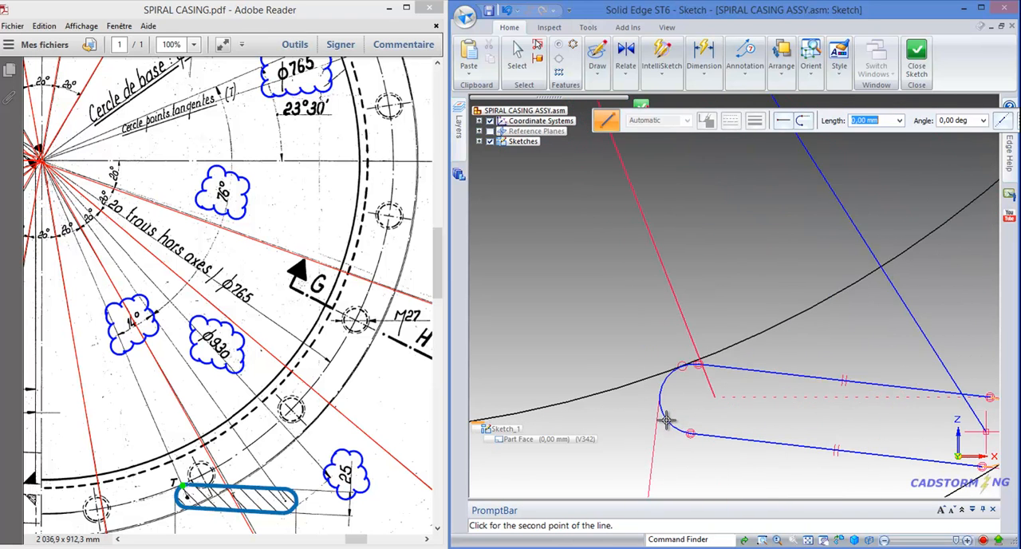
click(701, 393)
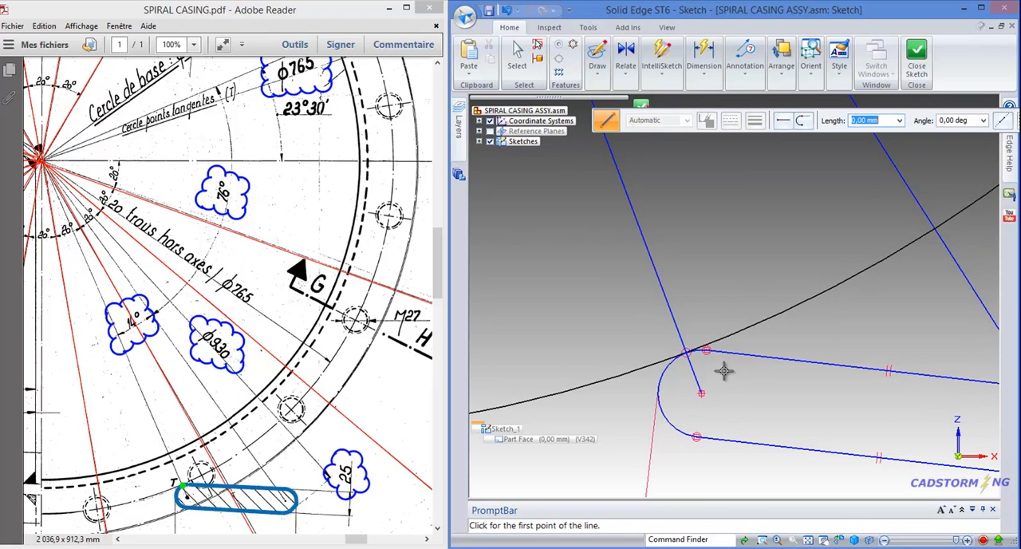
key(Escape)
Dimension the angle between the origin's X axis and the line running to the R 12.5 arc's centre with Angle Between
scroll(702, 395, down, 6)
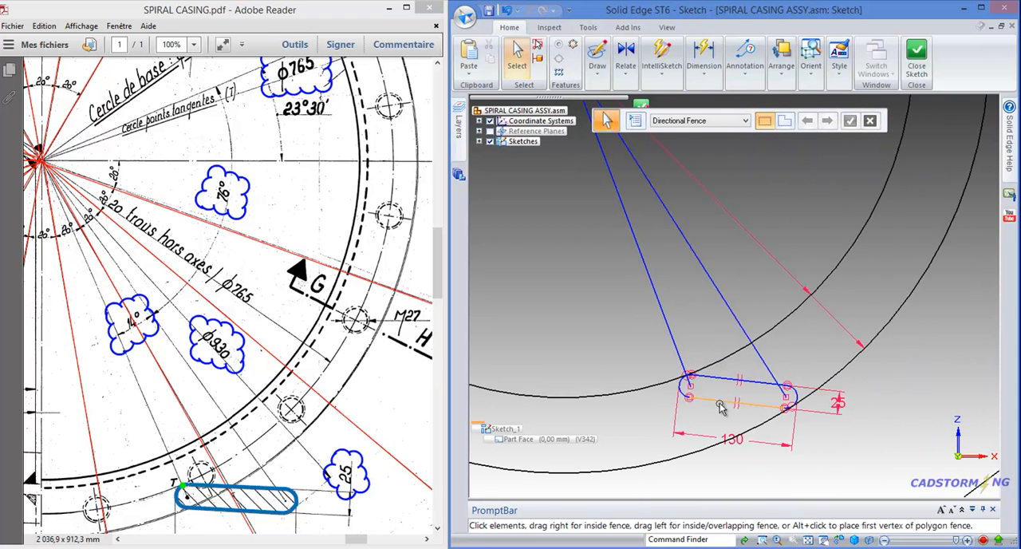
click(702, 81)
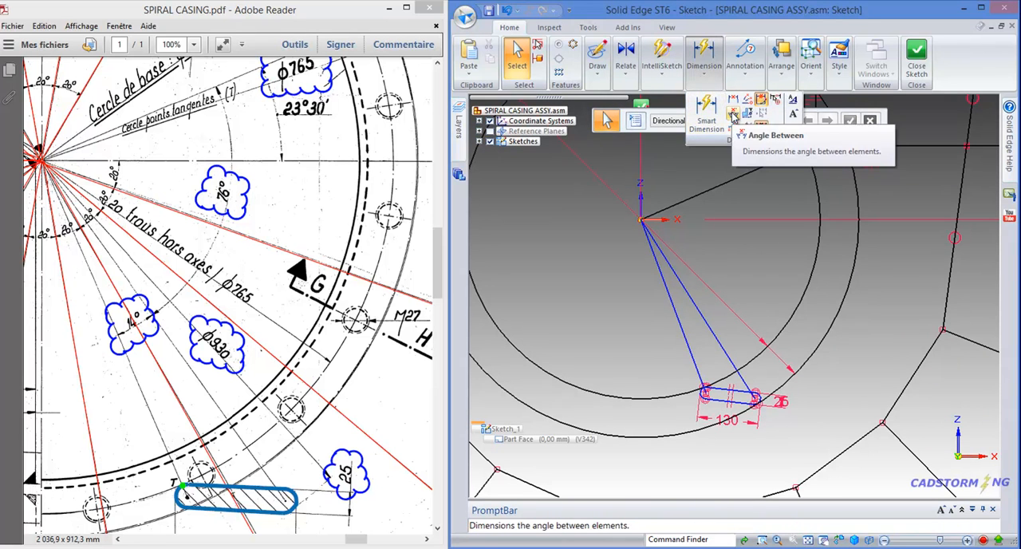
click(710, 103)
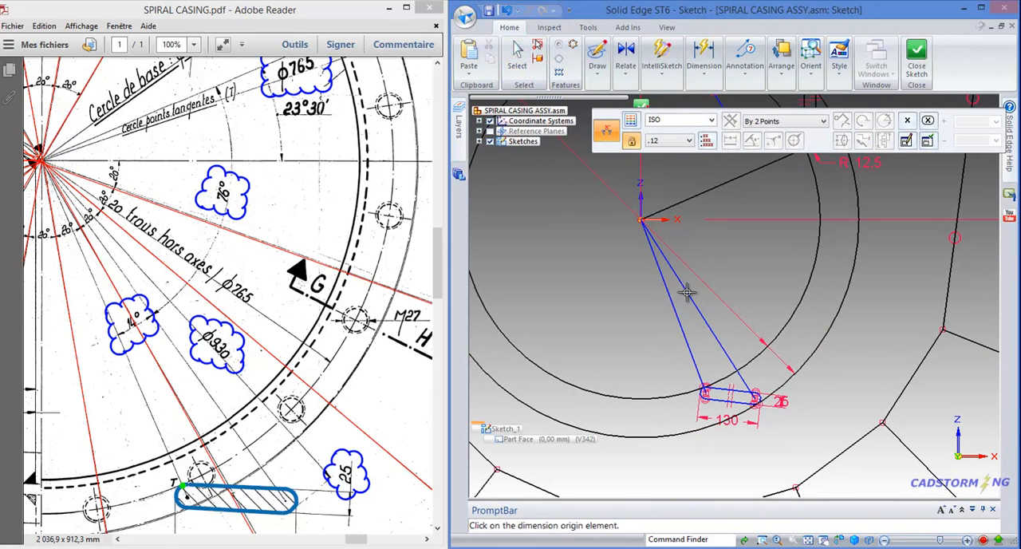
scroll(622, 308, down, 1)
scroll(750, 195, up, 1)
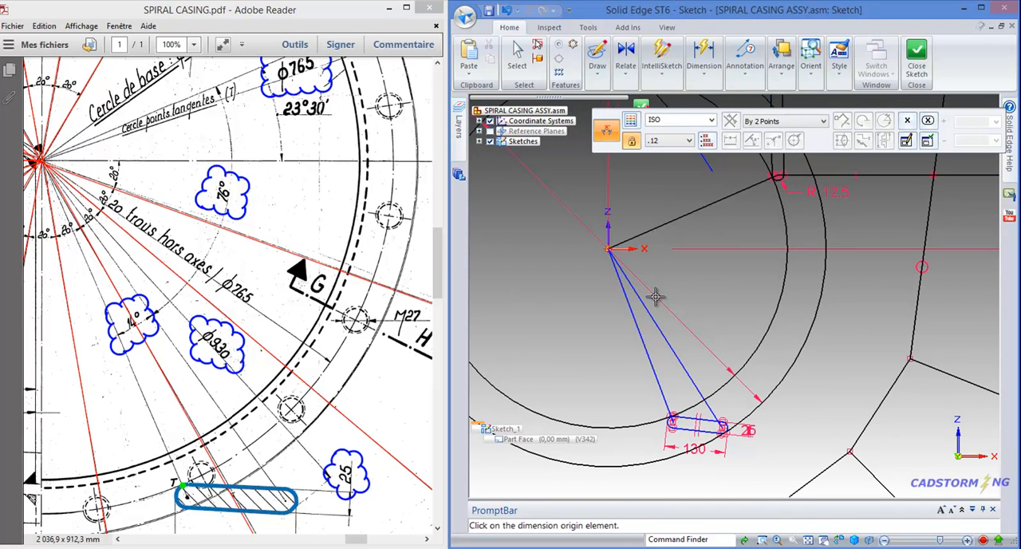
scroll(657, 295, down, 2)
scroll(759, 183, up, 2)
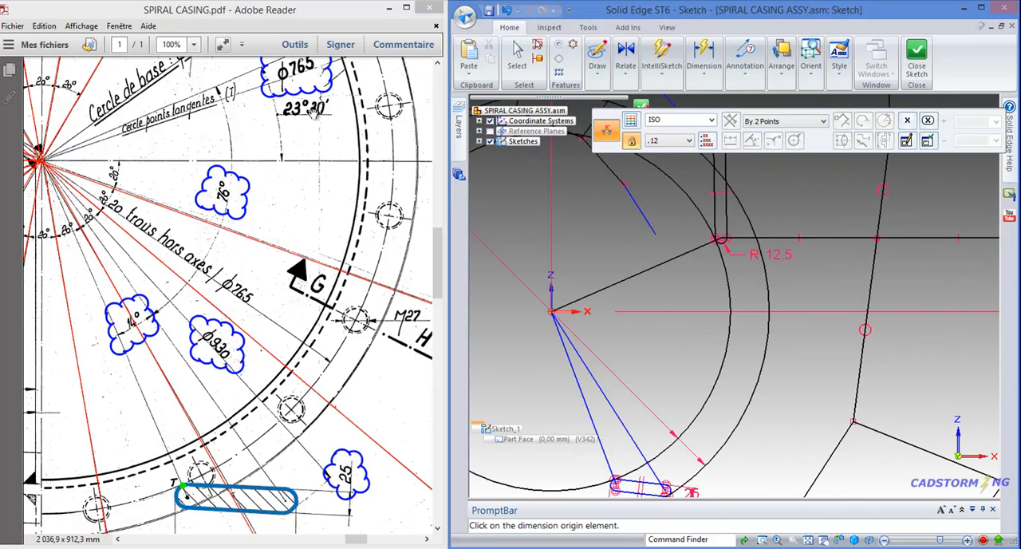
click(580, 311)
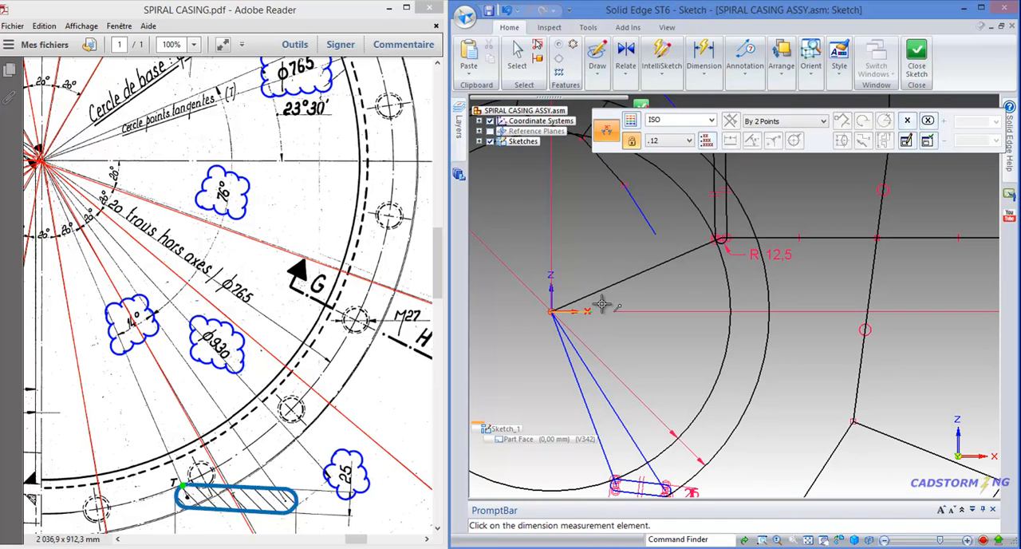
click(634, 275)
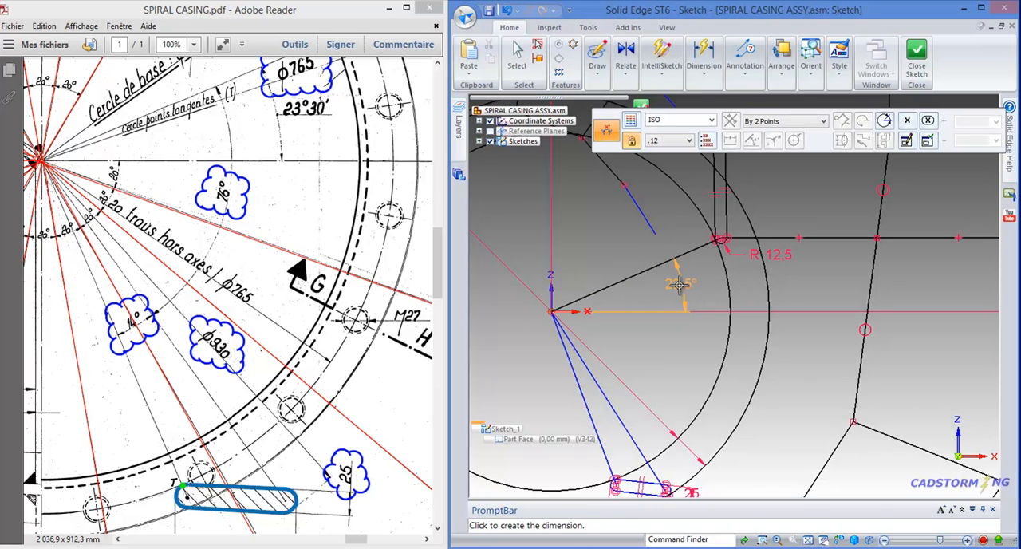
click(680, 284)
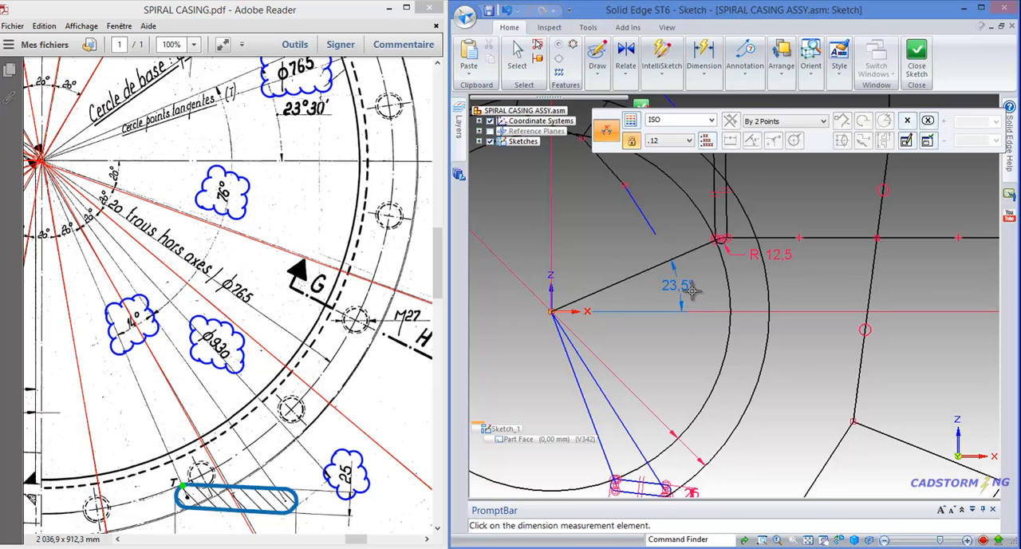
key(Escape)
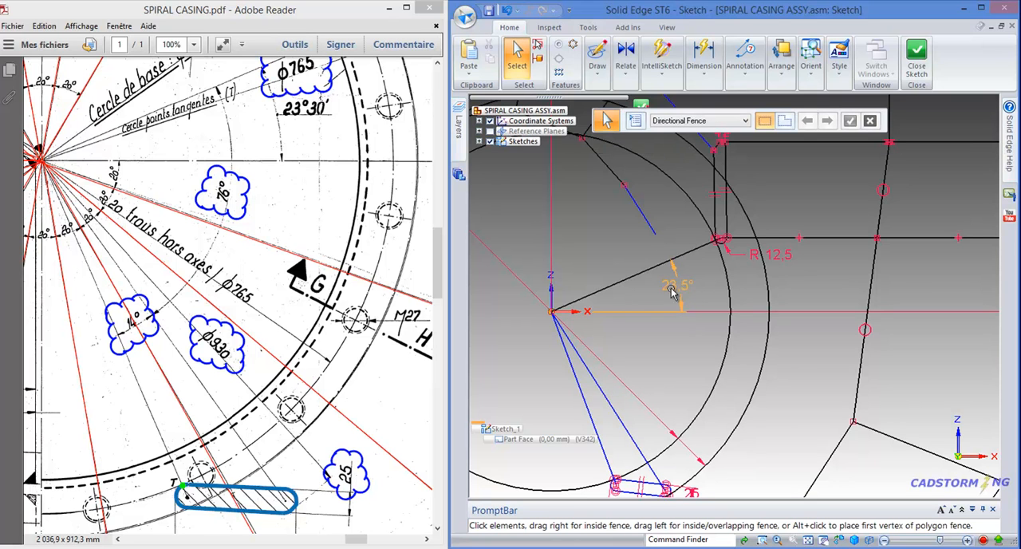
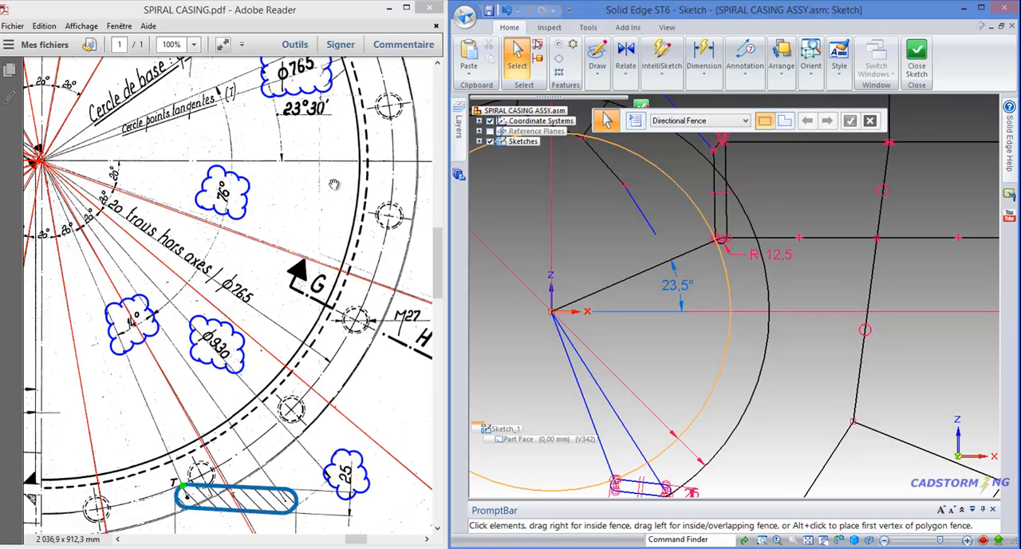
Dimension the angle between the line to the R 12.5 arc's centre and the line to the slot's right arc centre as 76°
click(704, 70)
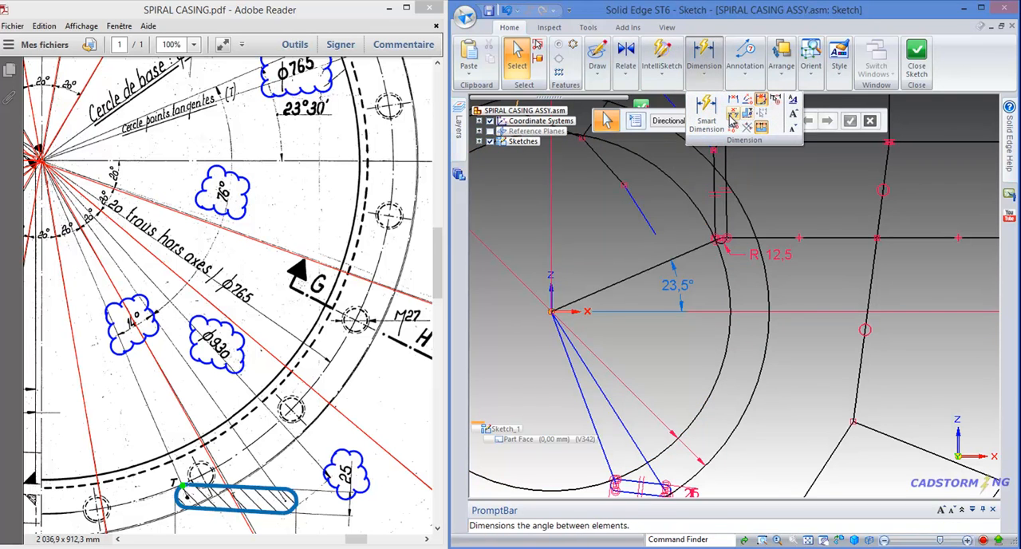
click(732, 116)
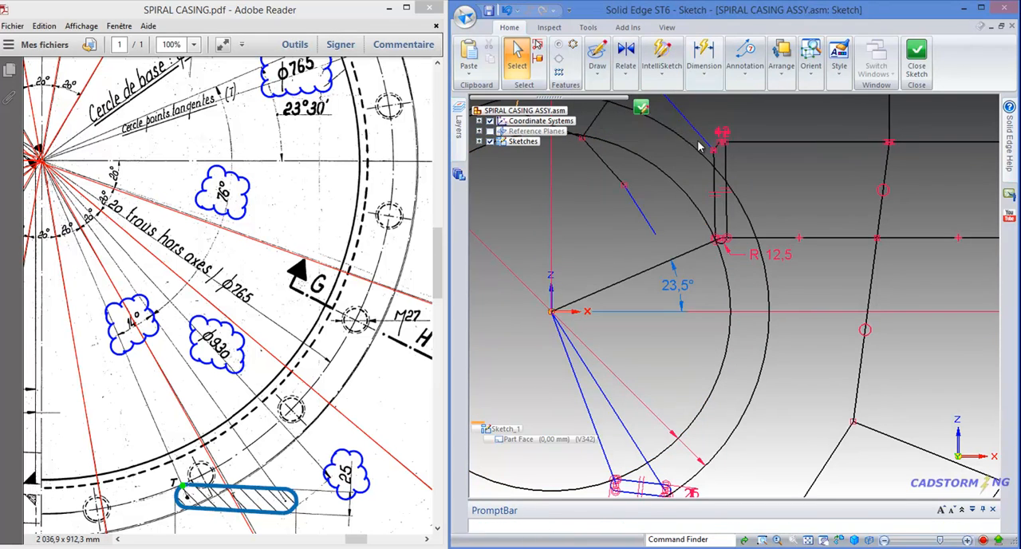
click(630, 279)
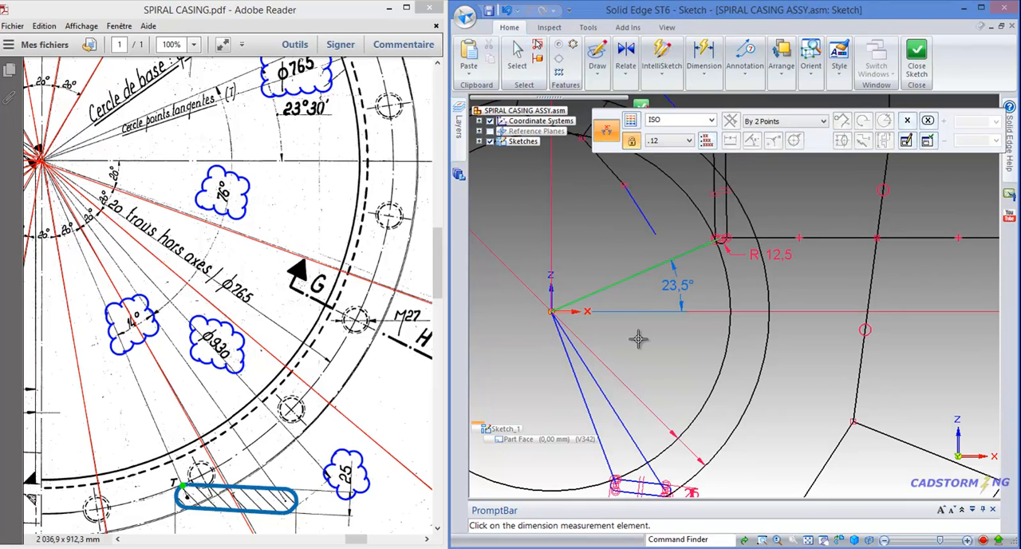
click(618, 412)
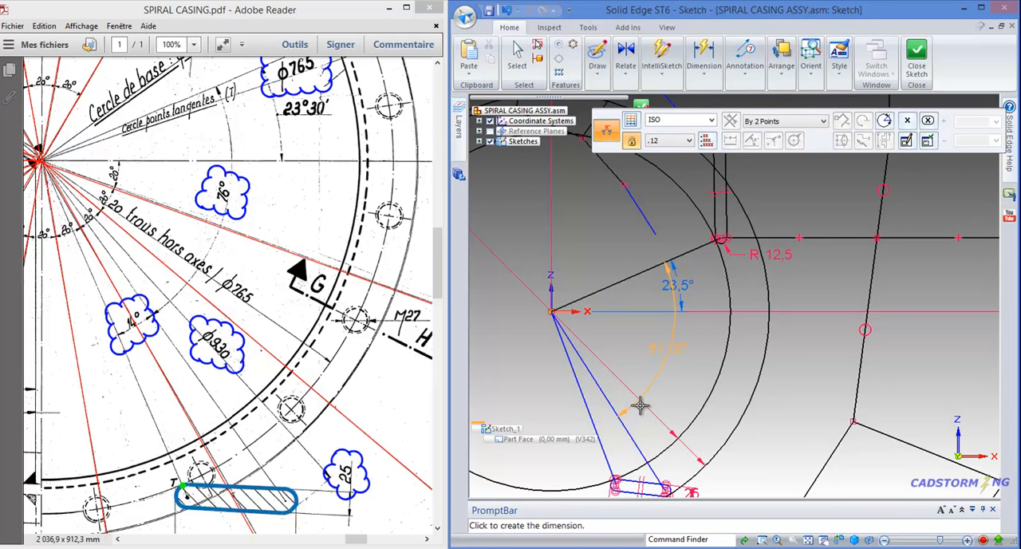
click(663, 353)
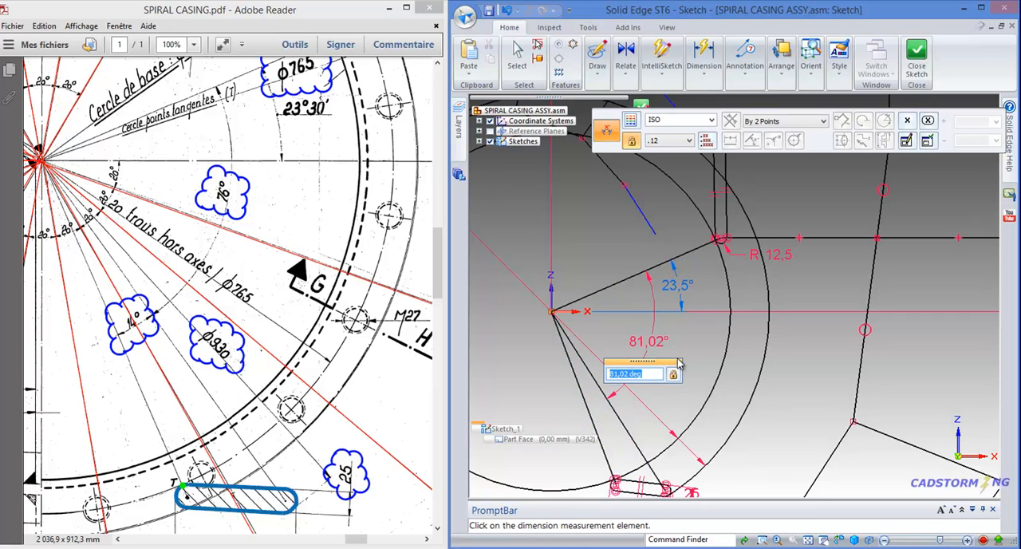
text(76)
key(Return)
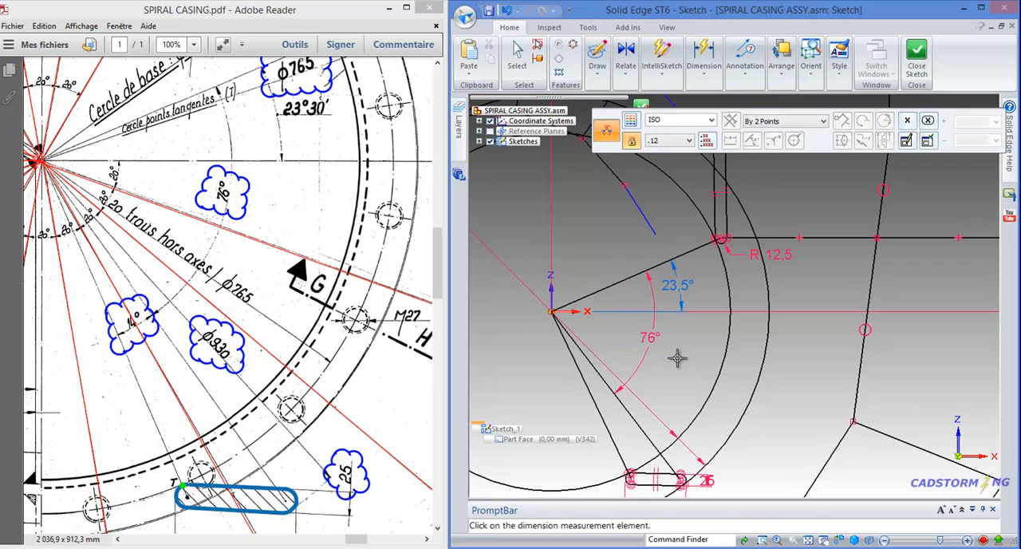
key(Escape)
Dimension the angle between the two lines running from the origin to the slot's end arc centres
scroll(639, 383, down, 2)
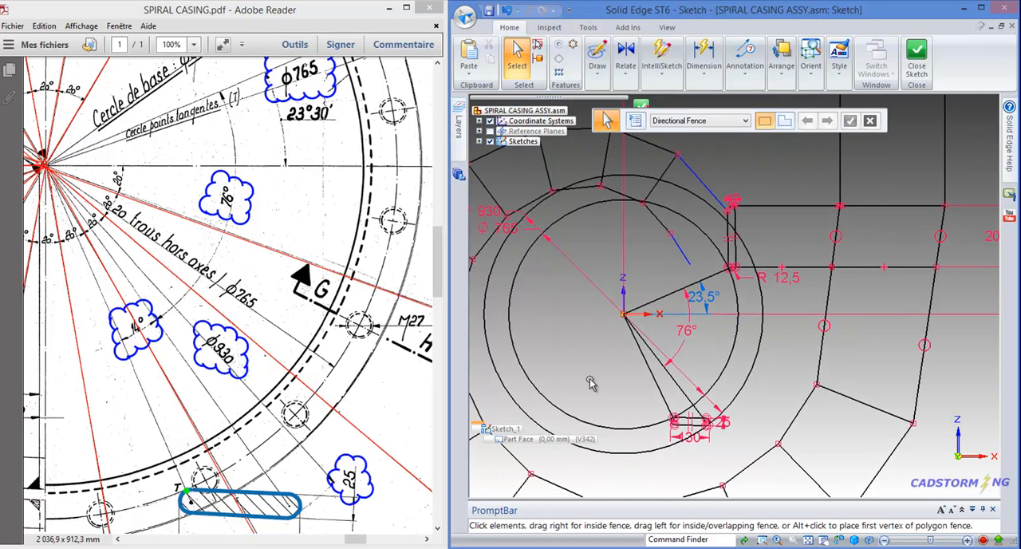
scroll(644, 405, down, 2)
scroll(644, 404, up, 5)
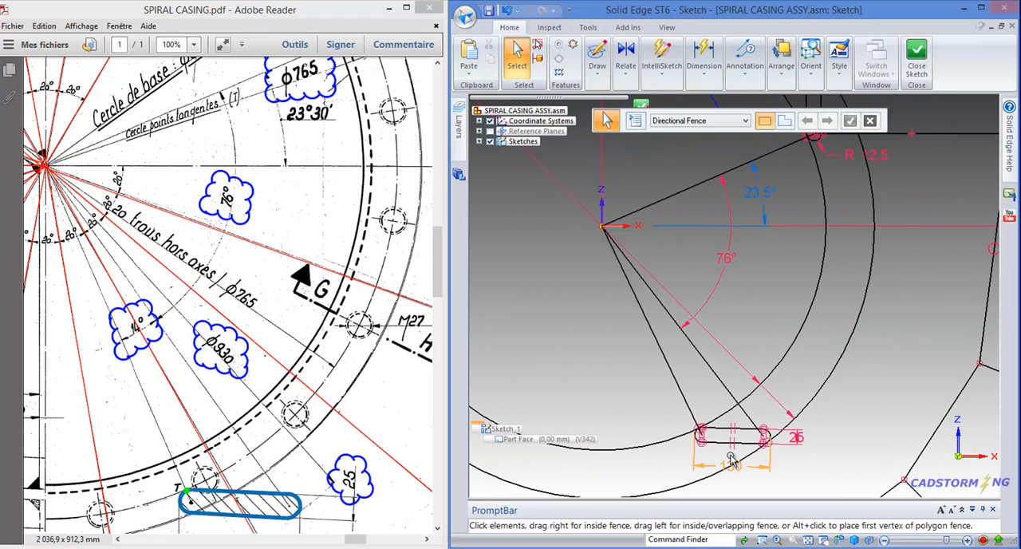
scroll(731, 461, up, 1)
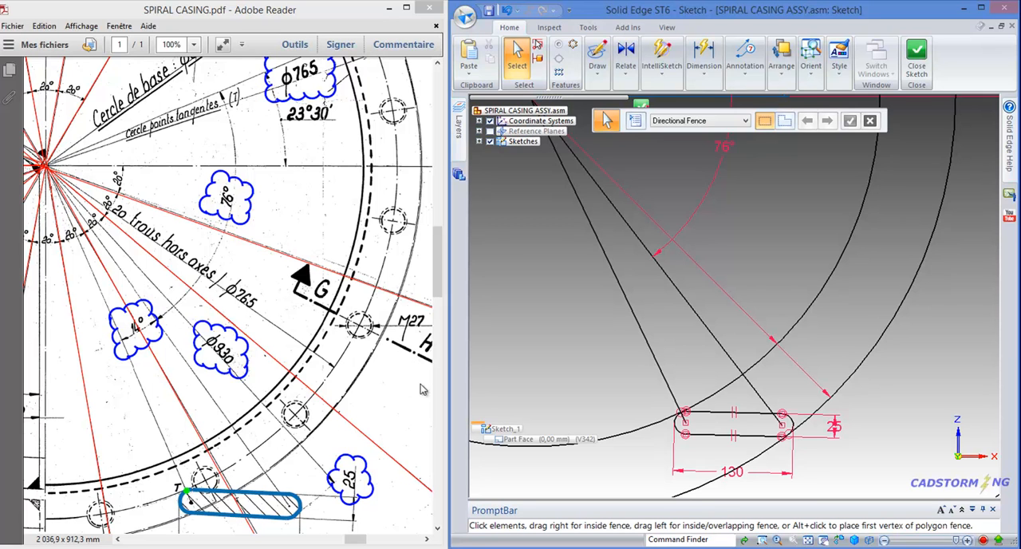
click(703, 73)
click(733, 118)
click(636, 231)
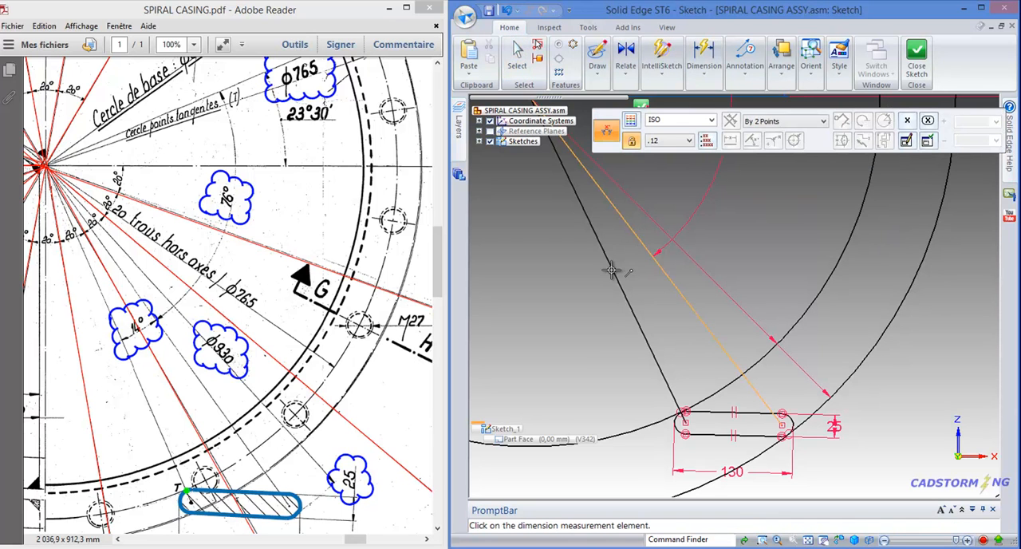
click(644, 331)
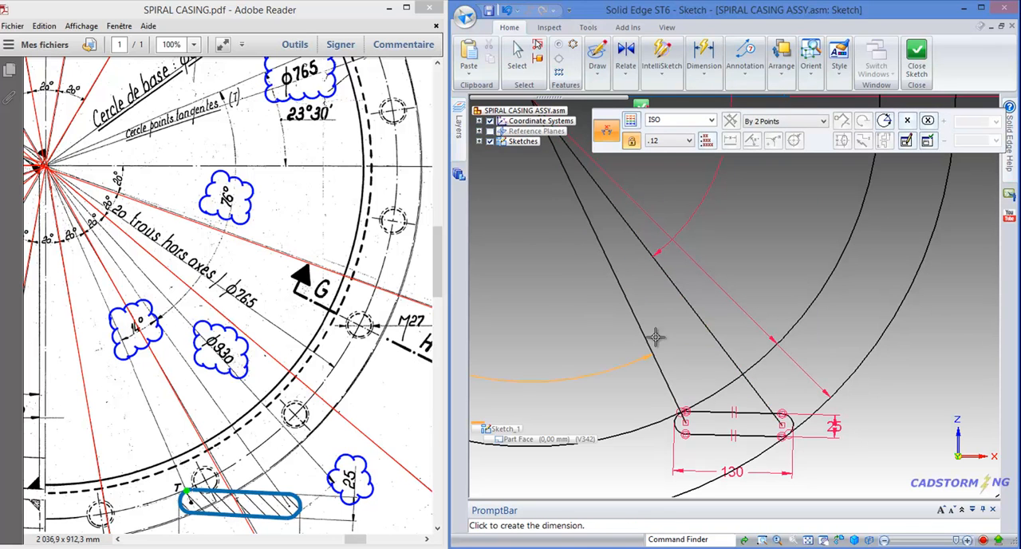
click(660, 312)
key(Escape)
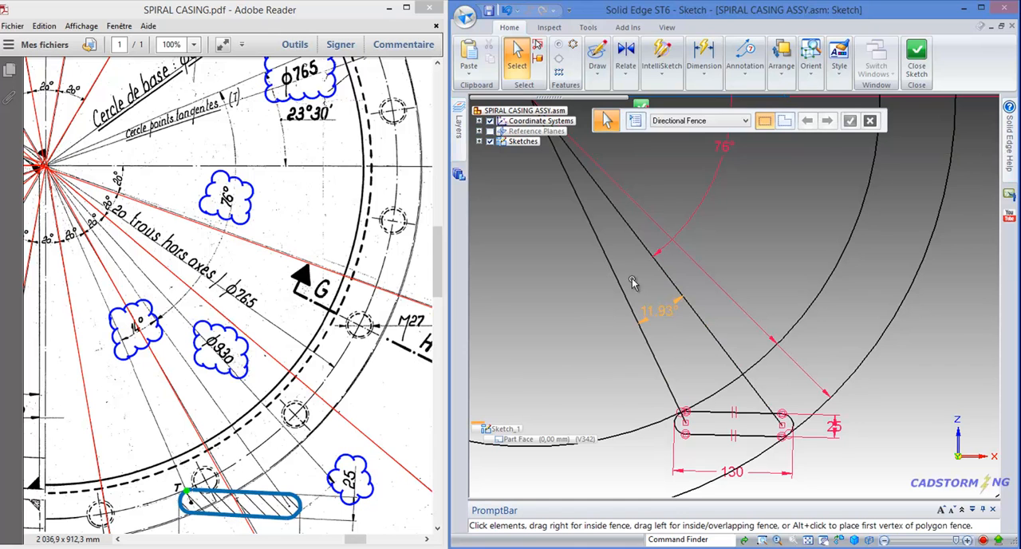
Compare the slot with the PDF drawing and switch its 130 mm length dimension from driving to driven
scroll(611, 237, down, 1)
scroll(742, 428, up, 1)
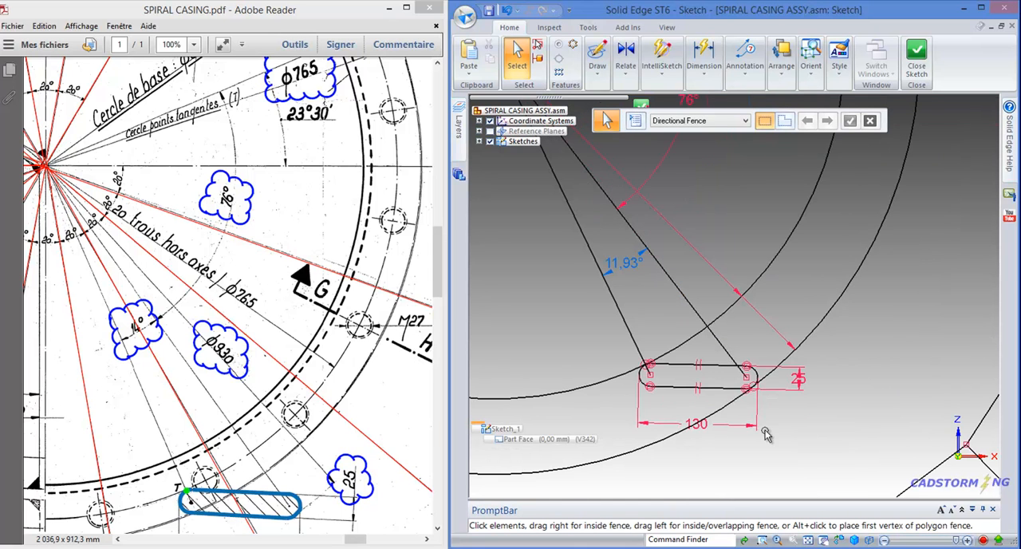
scroll(648, 391, up, 4)
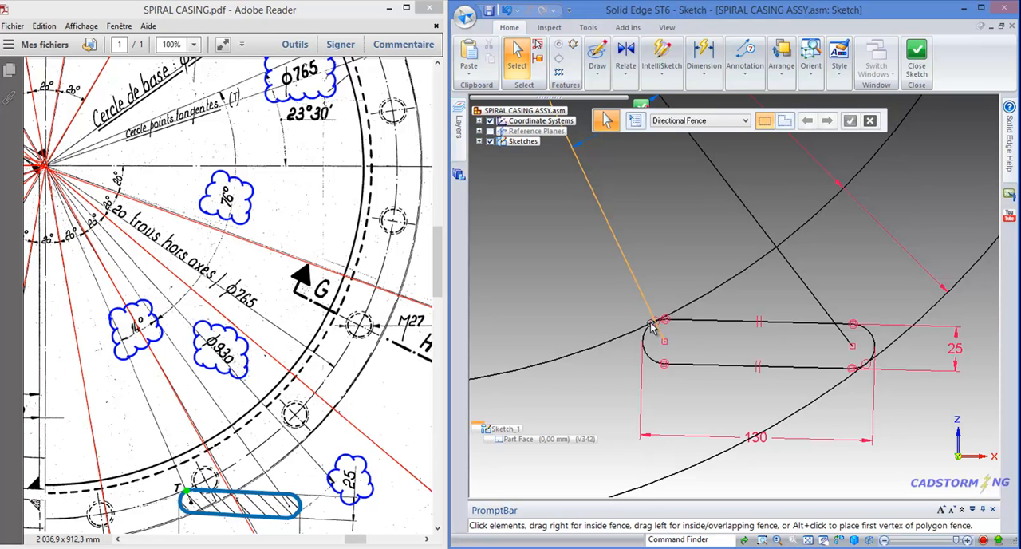
scroll(674, 354, down, 3)
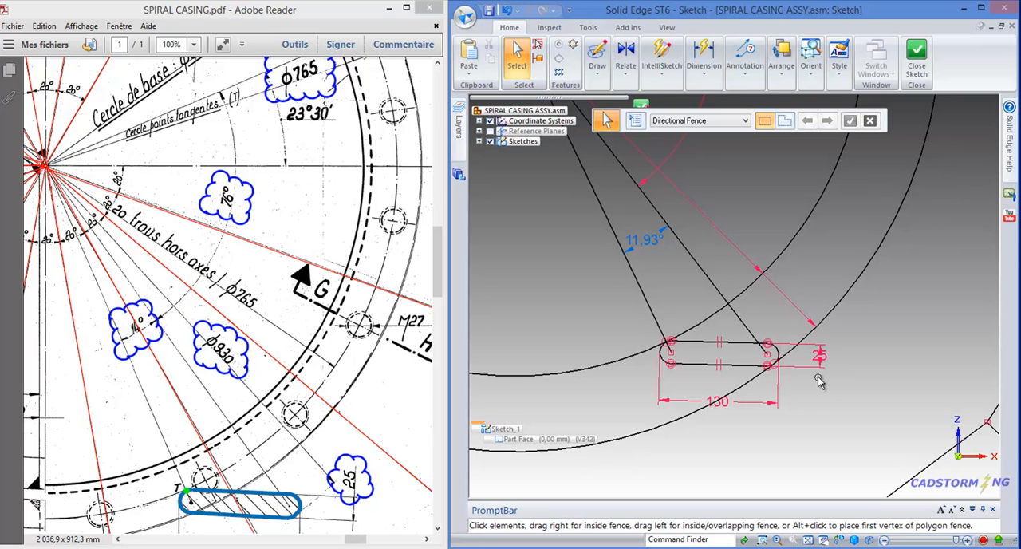
scroll(688, 354, up, 2)
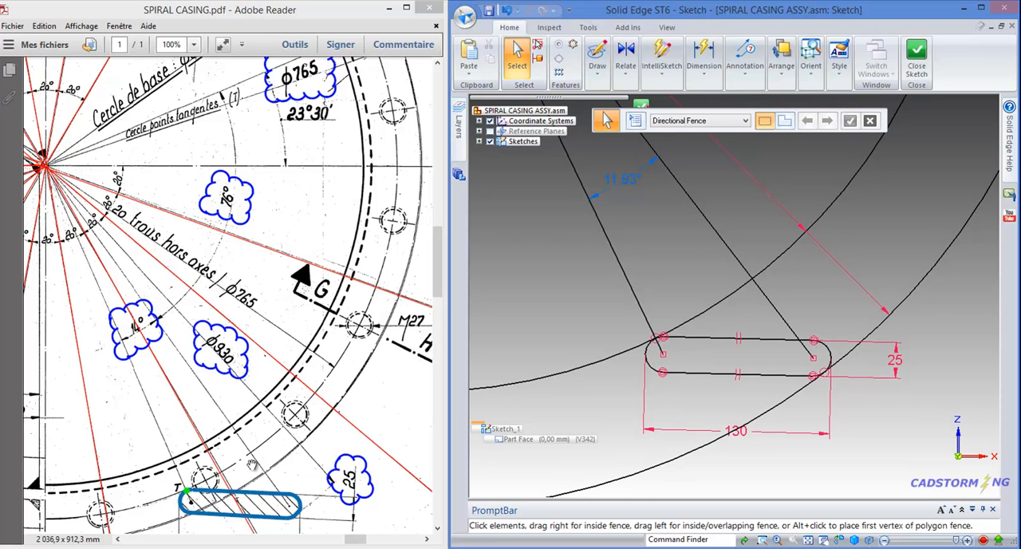
drag(254, 466, 280, 428)
drag(363, 406, 345, 434)
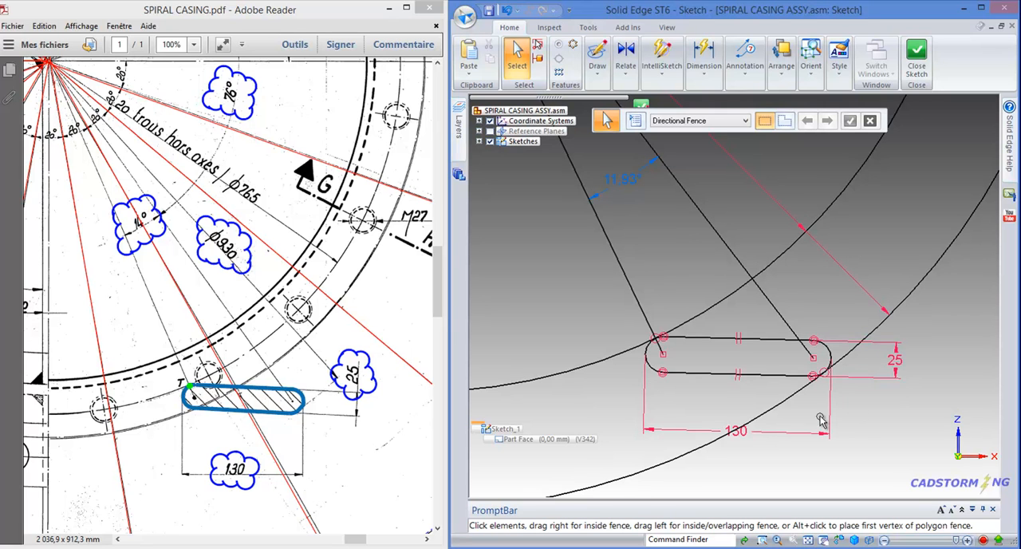
click(746, 441)
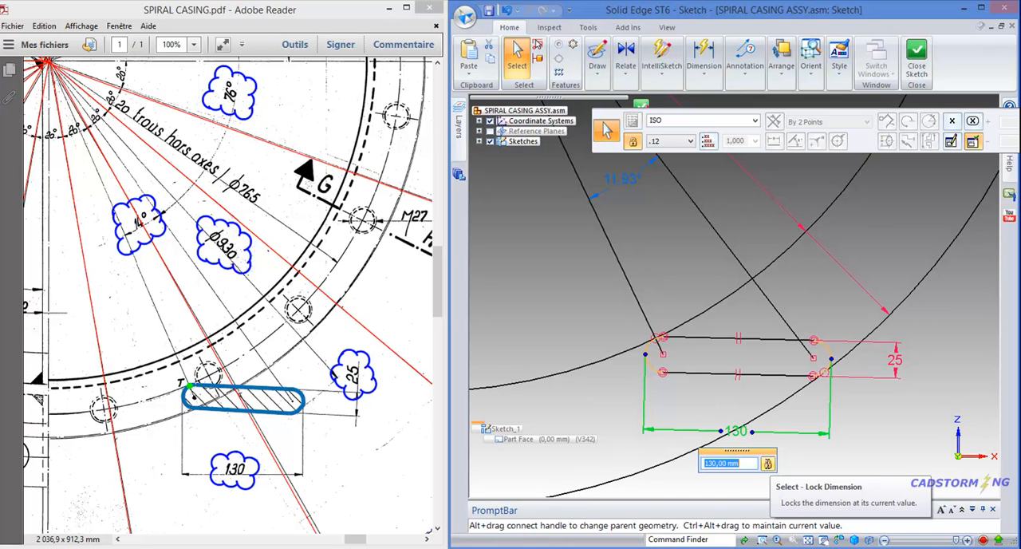
click(768, 465)
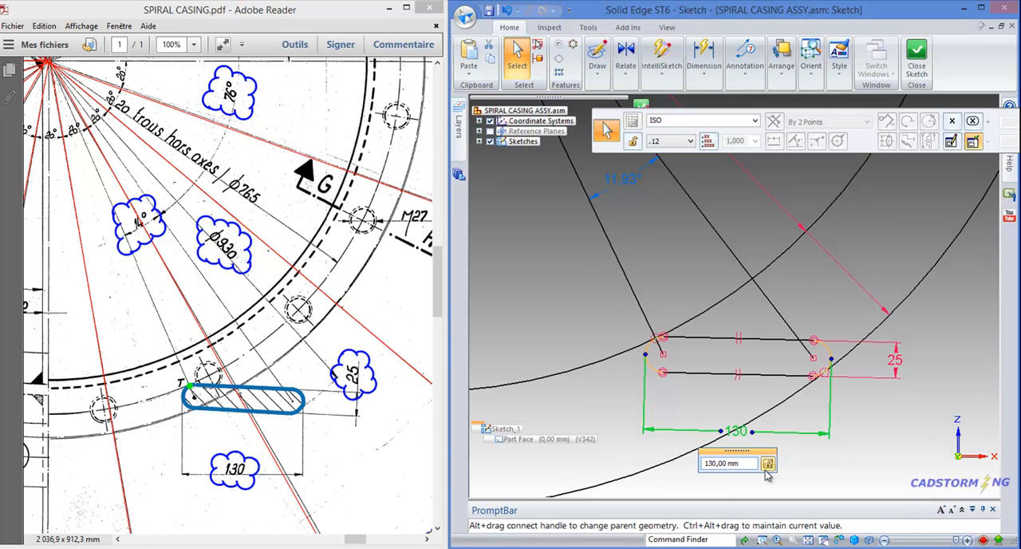
click(722, 462)
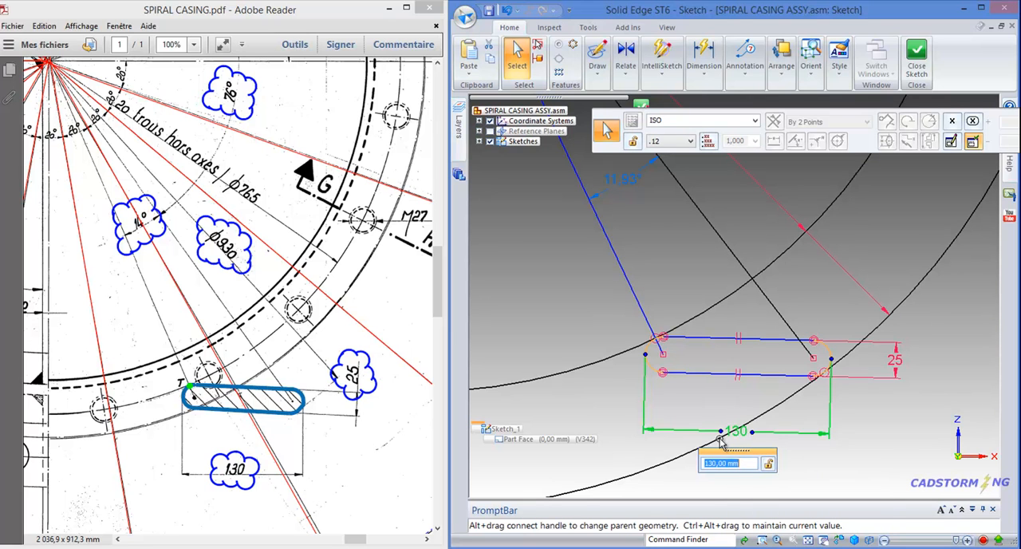
click(820, 457)
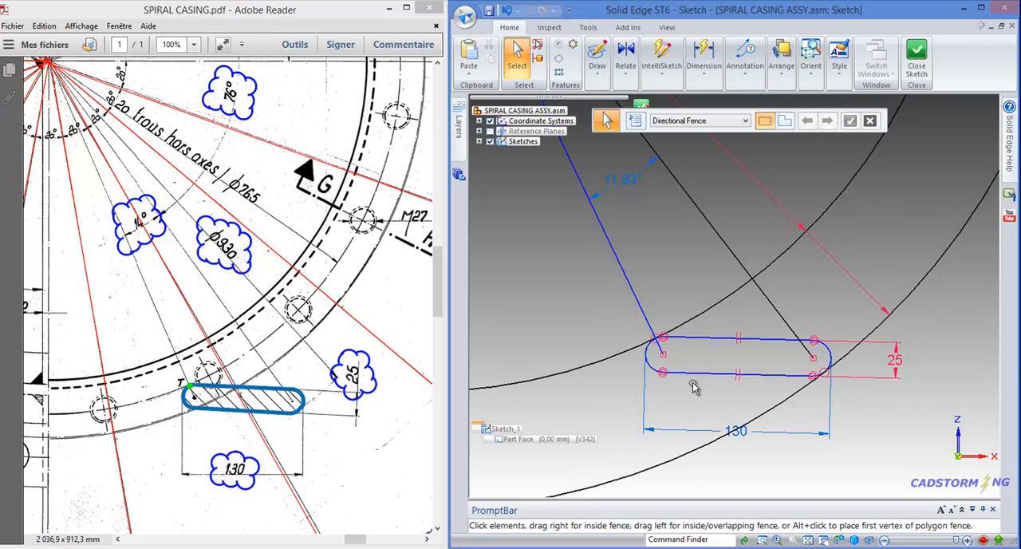
Make the angle between the slot's two centre lines a driving dimension and set it to 14°
click(614, 186)
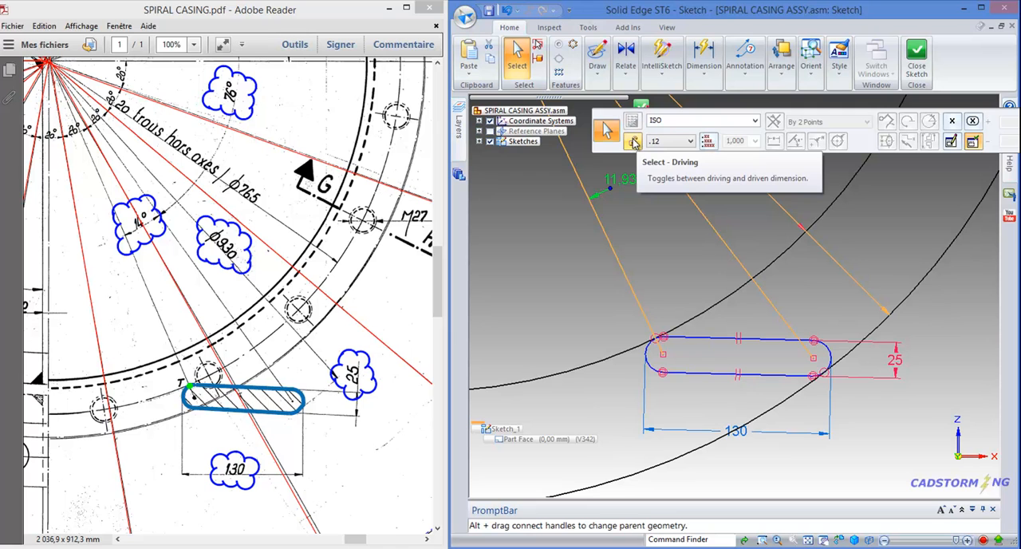
click(634, 143)
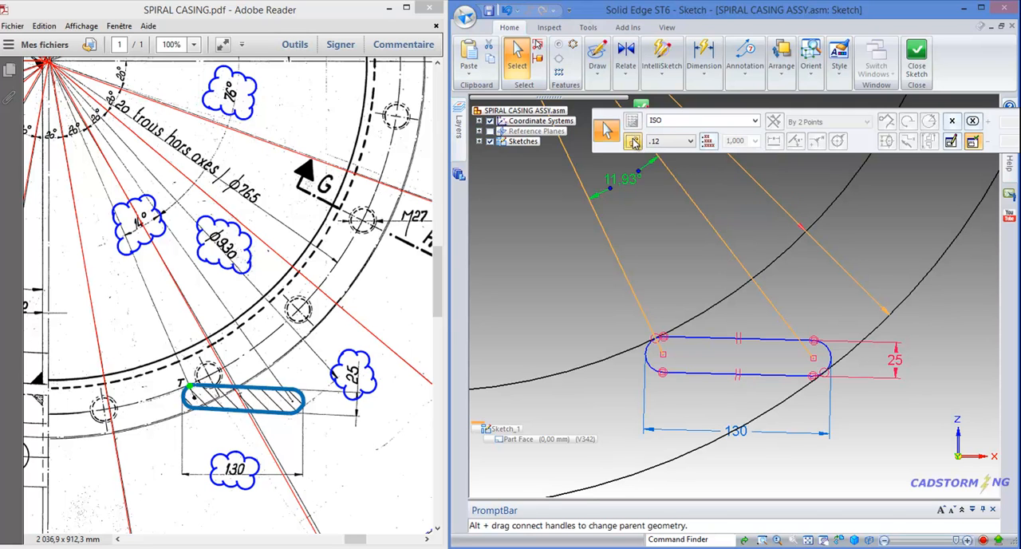
key(Escape)
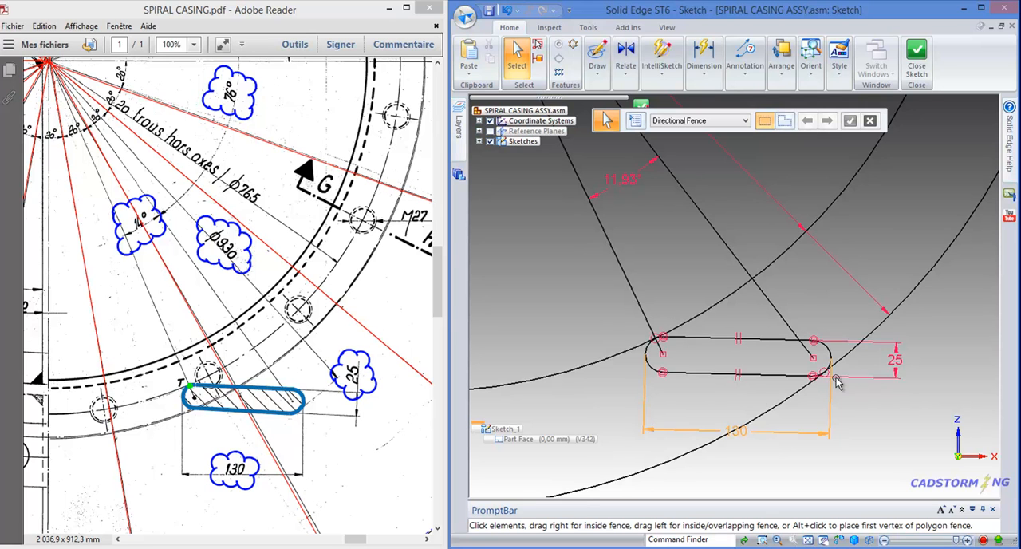
click(626, 182)
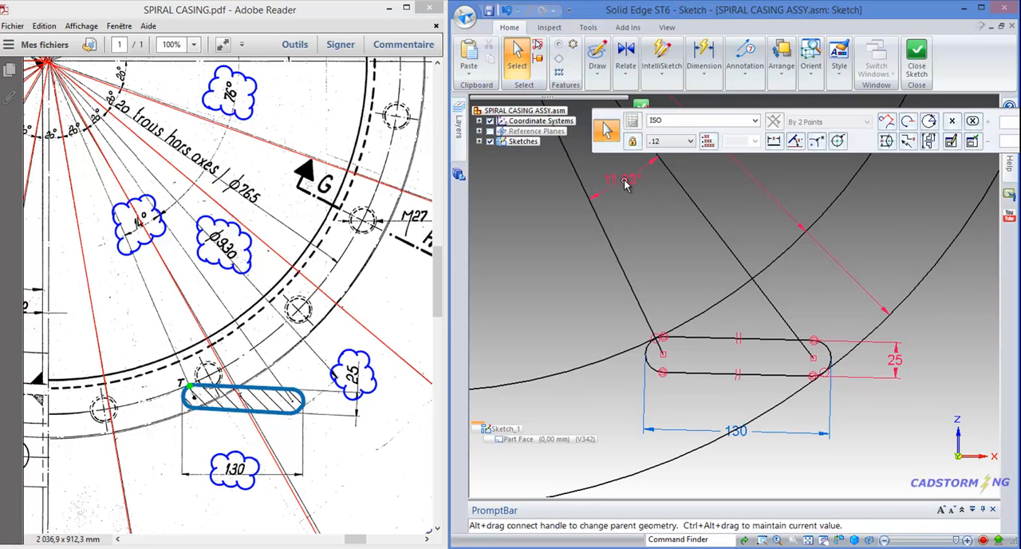
text(14)
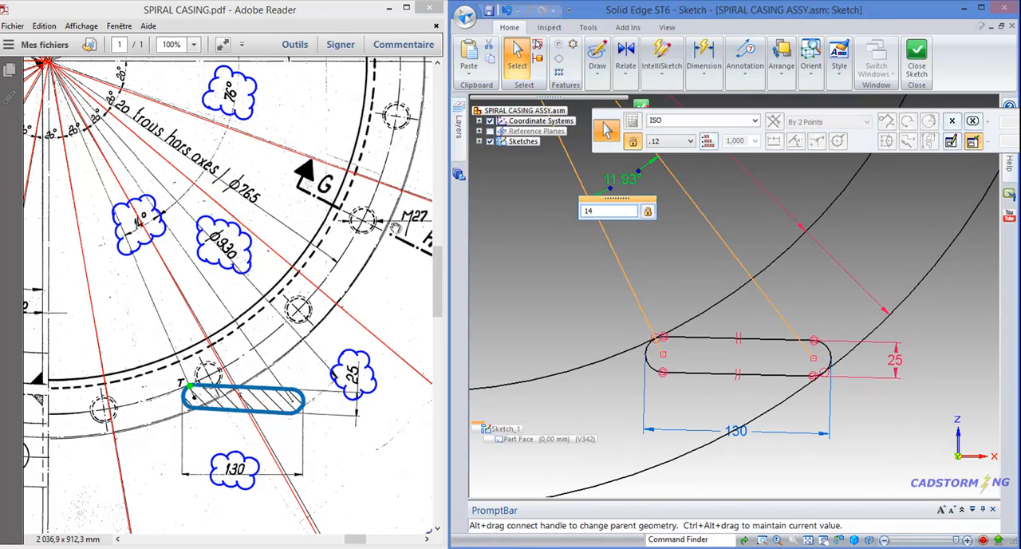
key(Return)
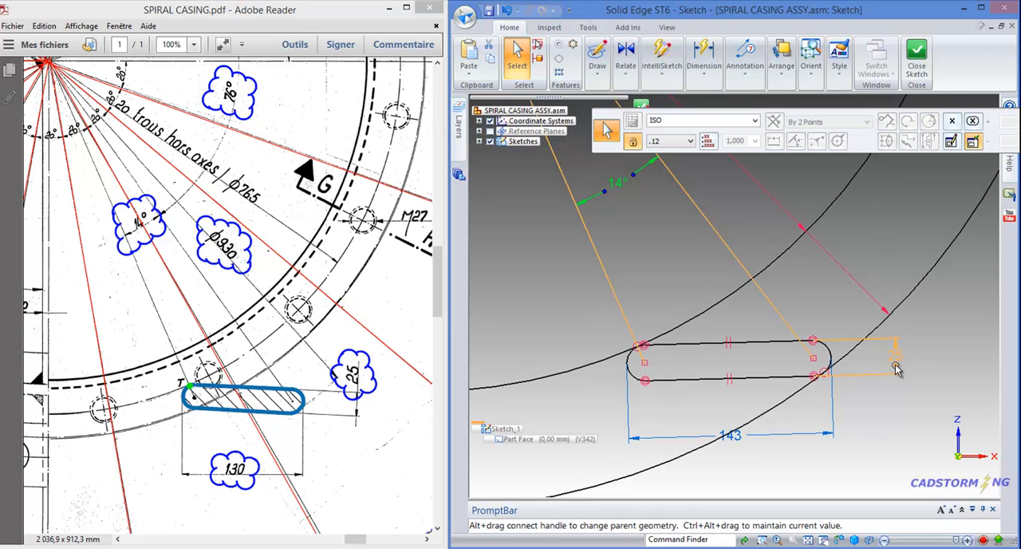
Compare the slot's length and the layout angles in the sketch with the R 12.5, 76°, 14° and 130 references in the PDF drawing
click(387, 298)
drag(387, 297, 327, 442)
drag(380, 234, 360, 443)
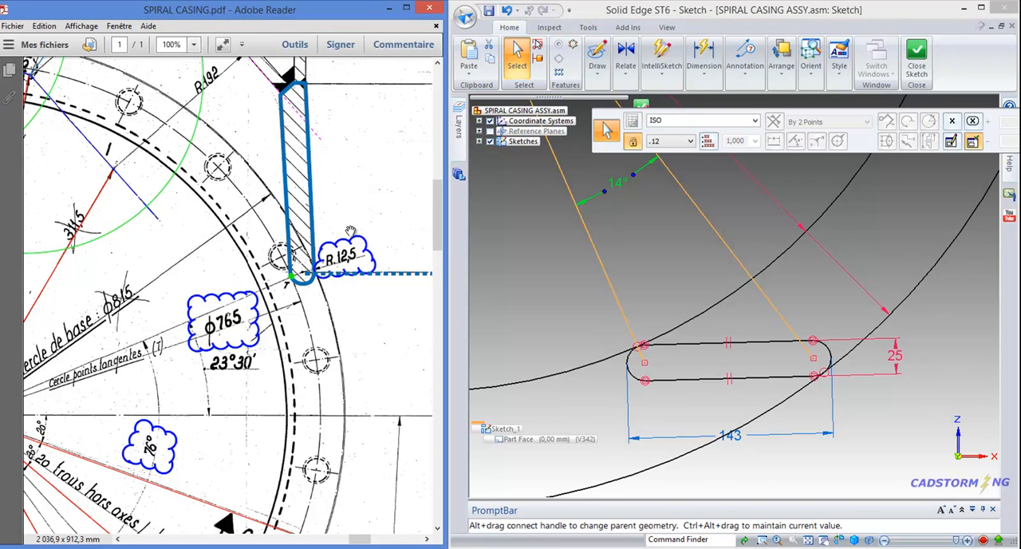
drag(366, 386, 357, 257)
ctrl+scroll(357, 295, down, 2)
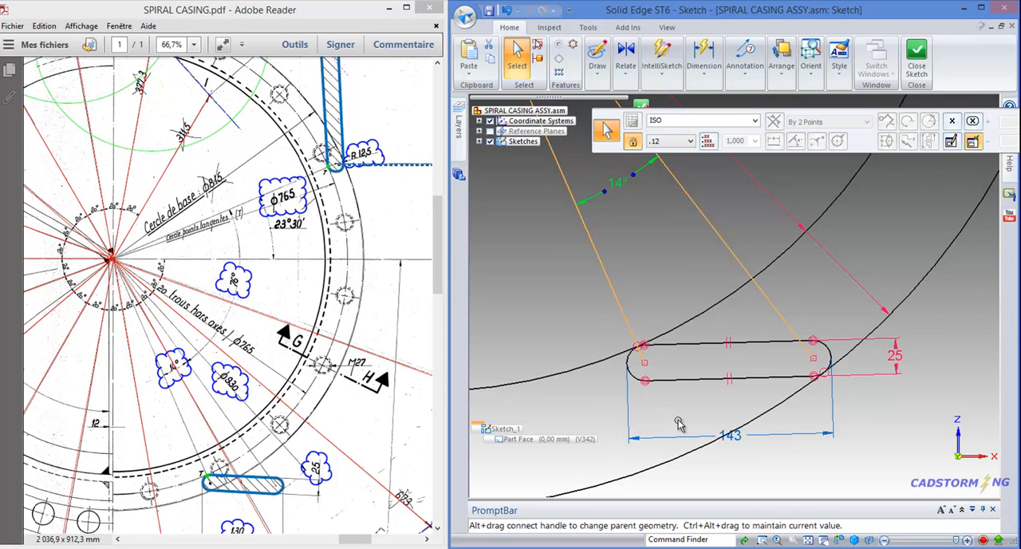
scroll(678, 424, down, 4)
key(Escape)
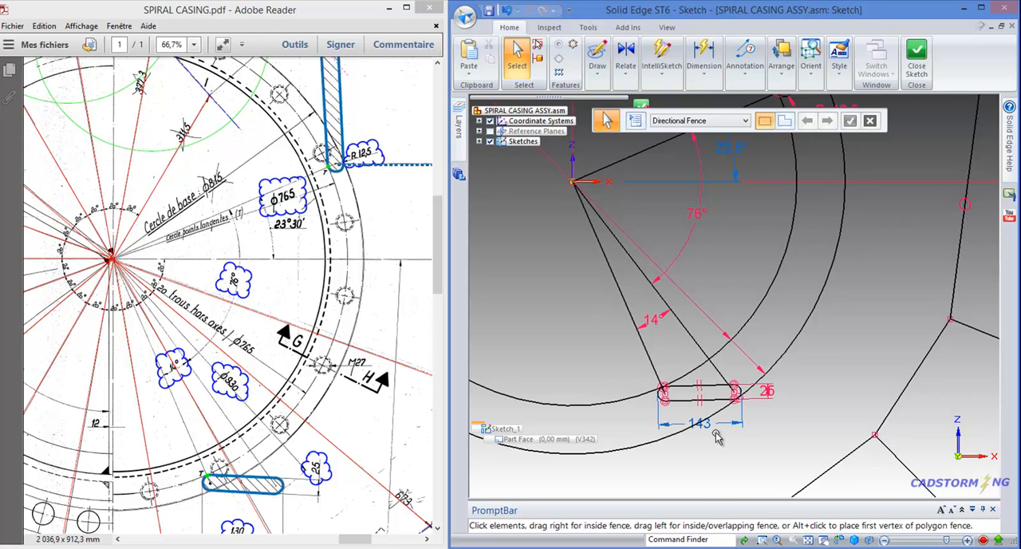
drag(352, 492, 346, 422)
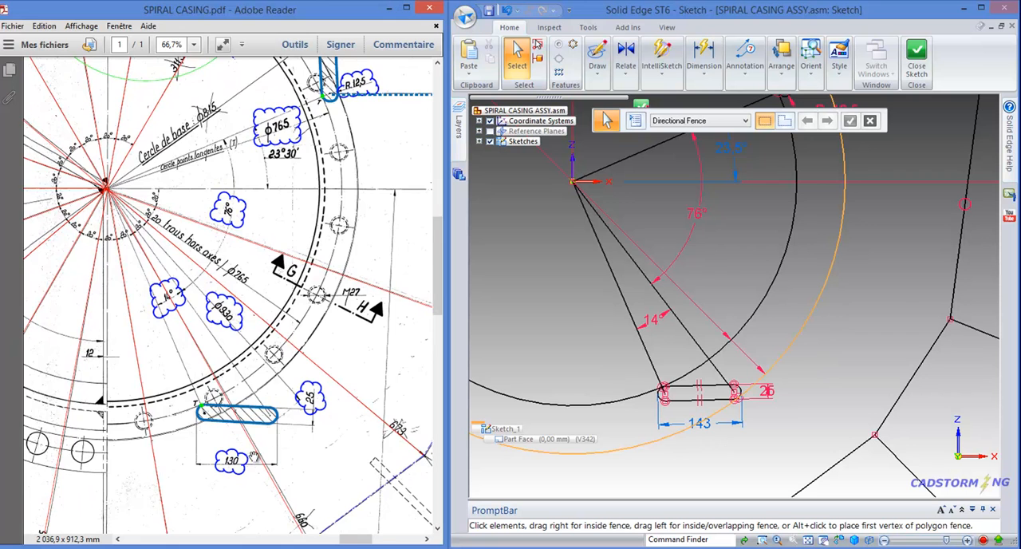
ctrl+scroll(254, 456, up, 2)
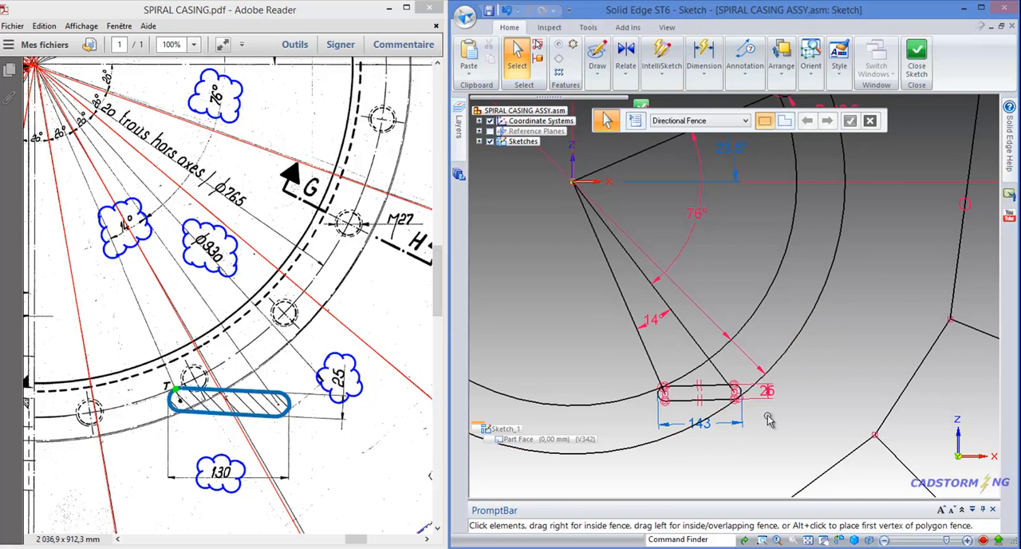
scroll(768, 403, down, 2)
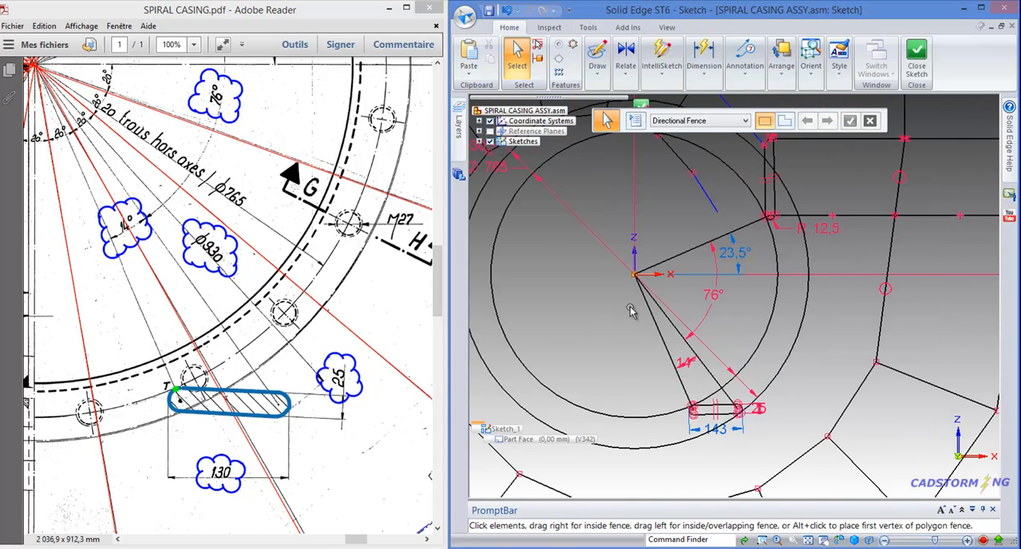
scroll(618, 306, down, 1)
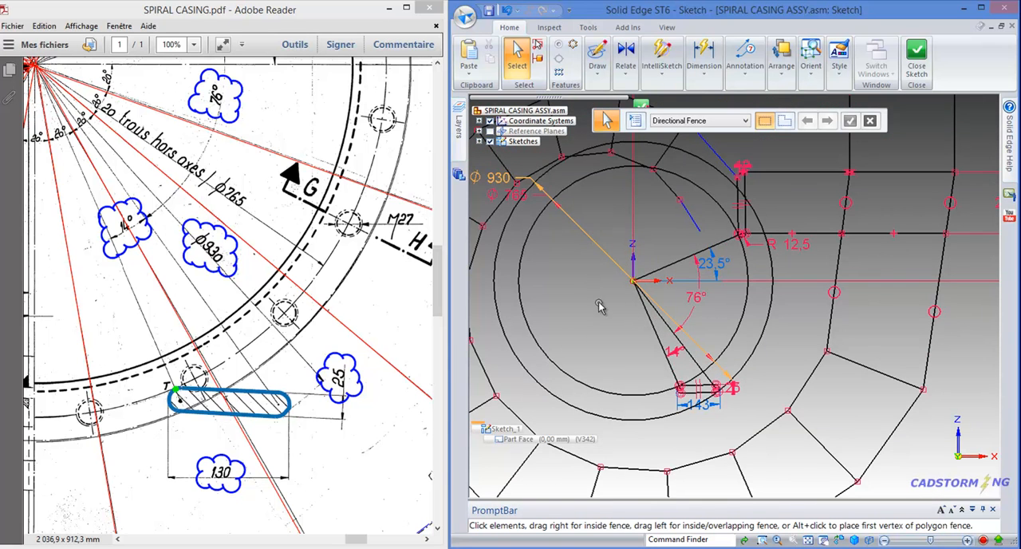
scroll(606, 395, up, 2)
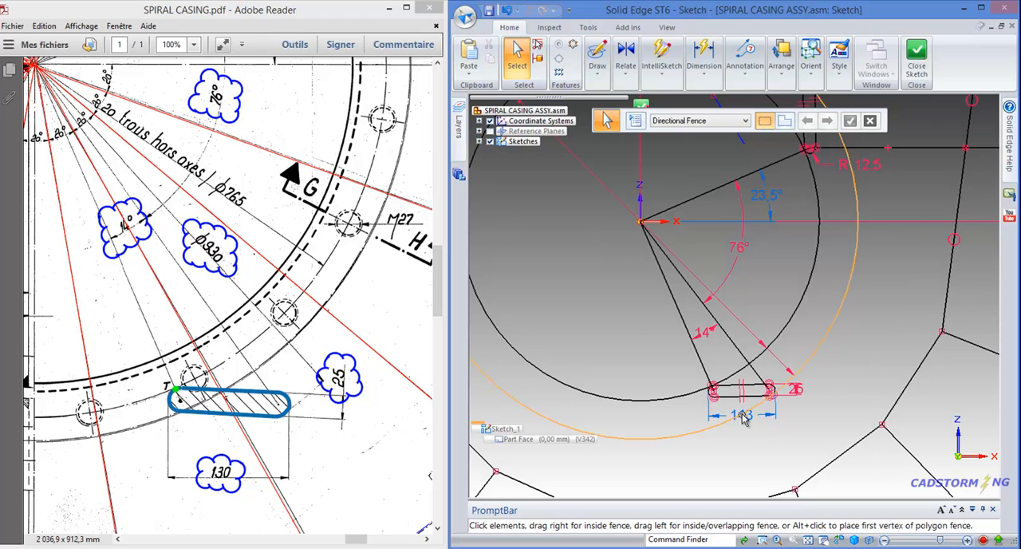
Move the two concentric 765 and 930 mm diameter circles around the origin to the circles layer
scroll(758, 422, up, 3)
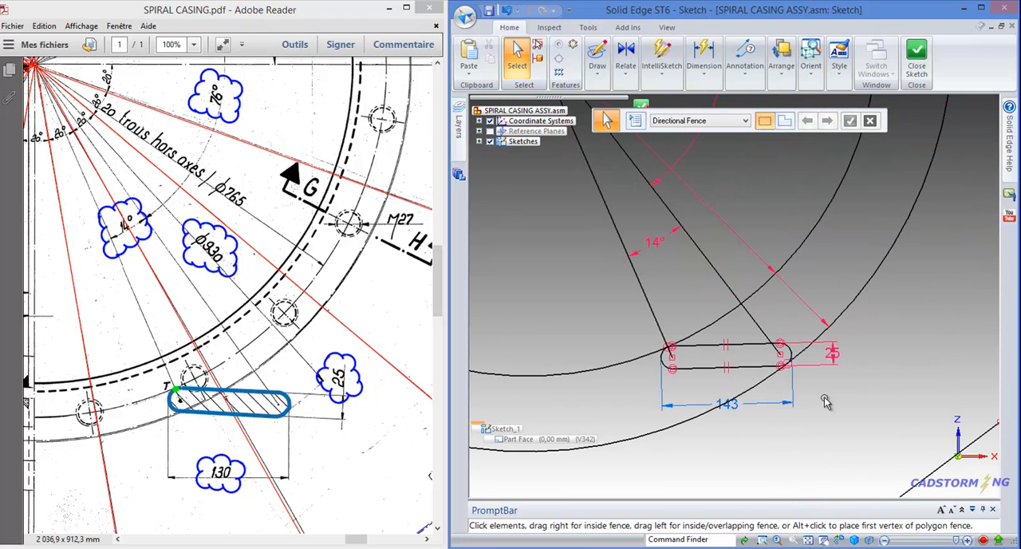
scroll(808, 410, down, 2)
scroll(826, 423, down, 1)
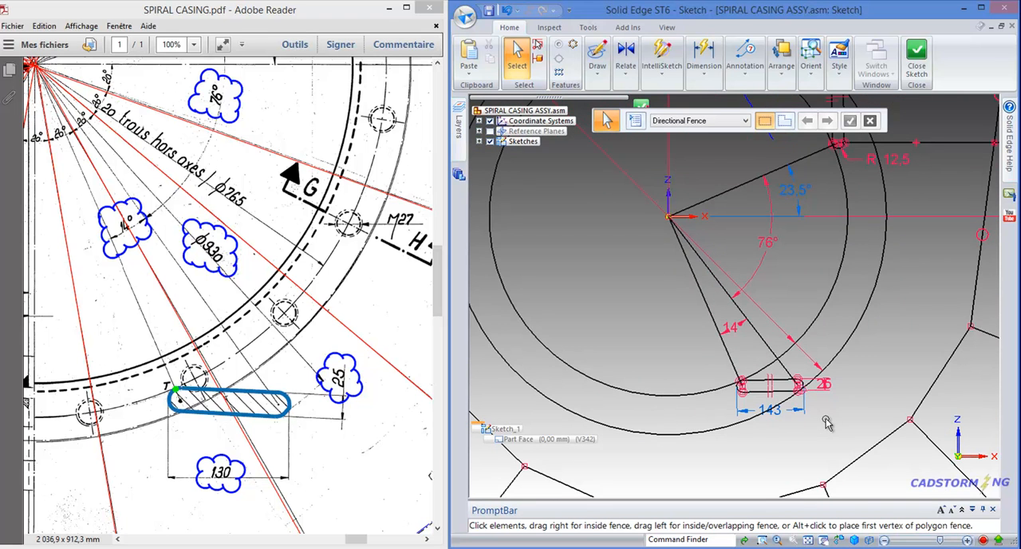
scroll(861, 413, down, 2)
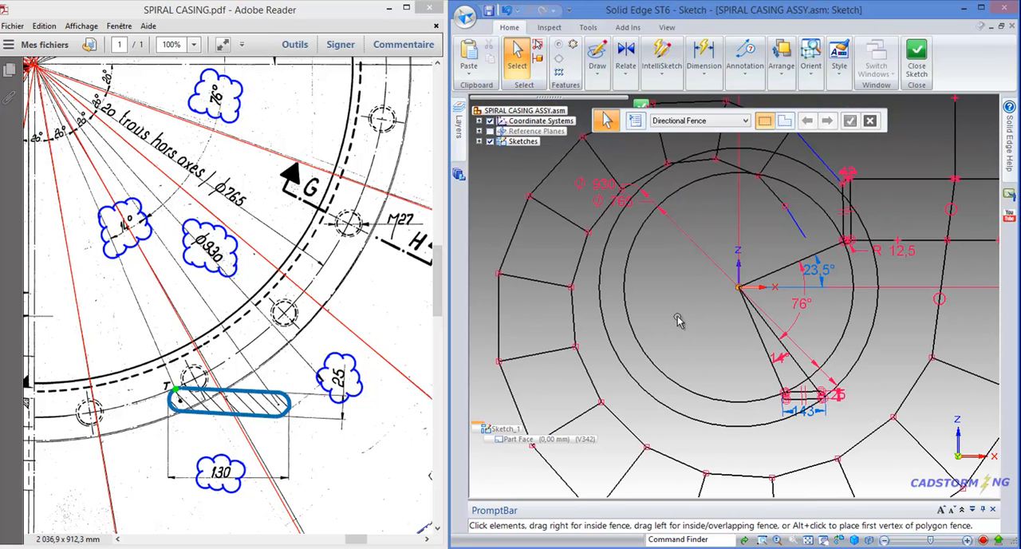
key(c)
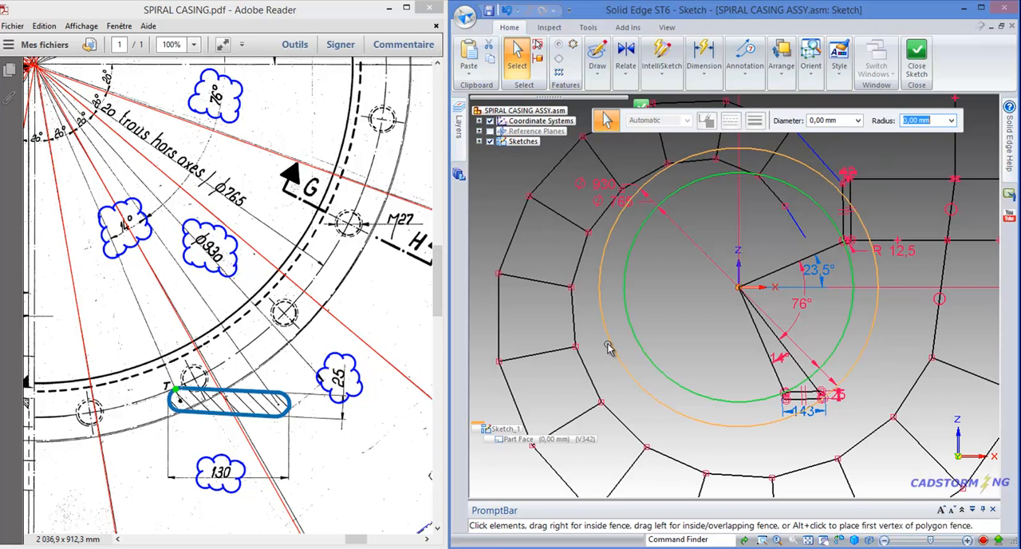
click(462, 151)
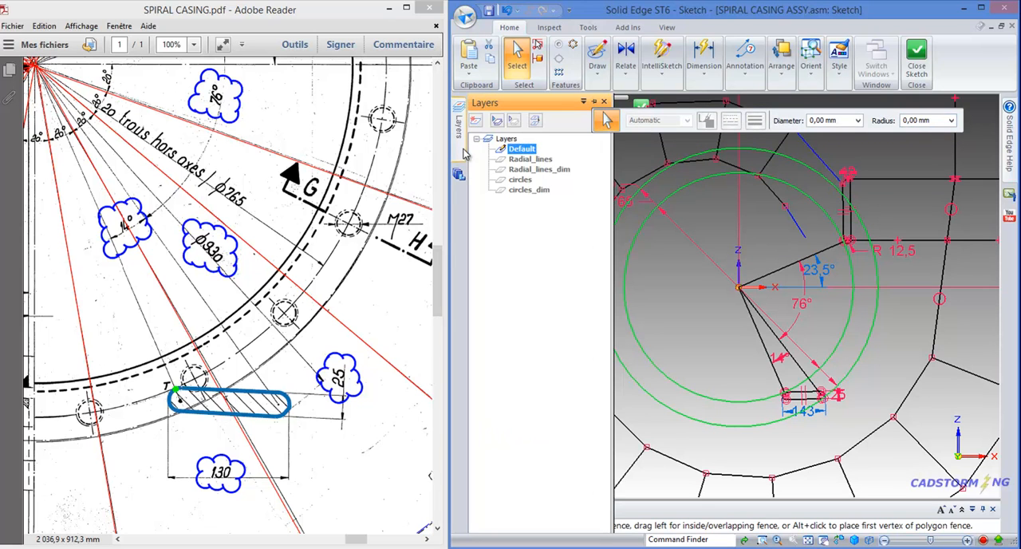
click(514, 119)
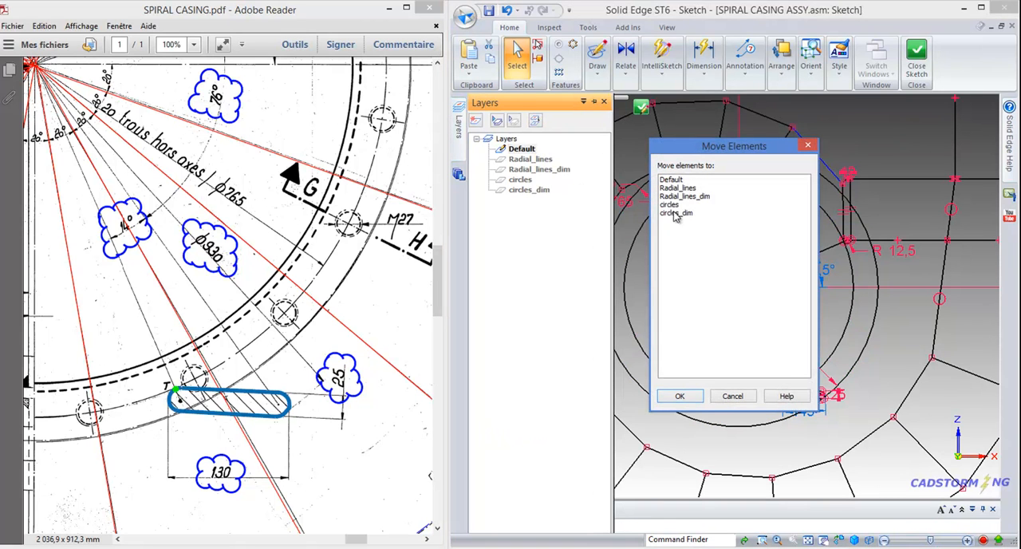
click(671, 205)
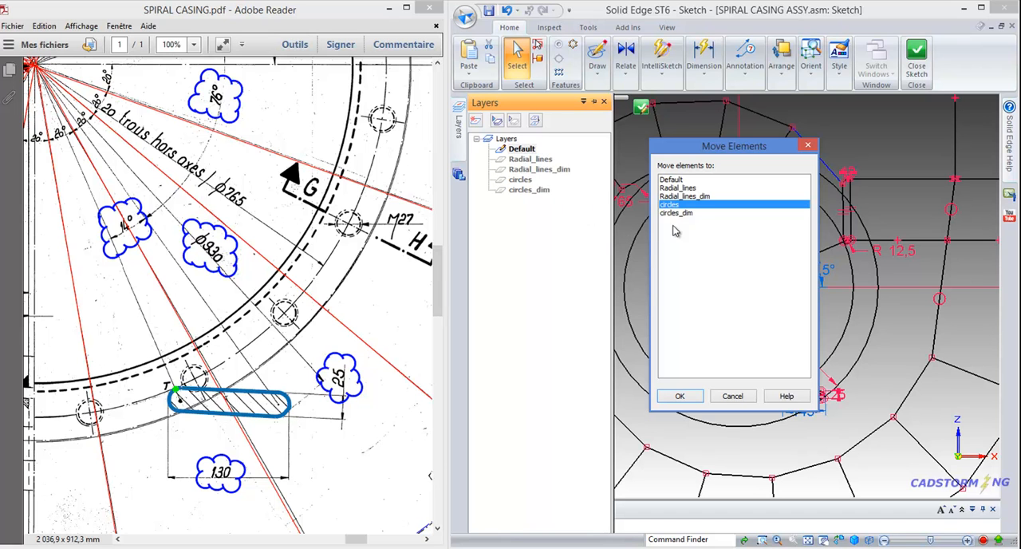
click(680, 395)
Reposition the Ø765 and Ø930 dimensions inside the circles and move both to the circles_dim layer
drag(626, 202, 694, 326)
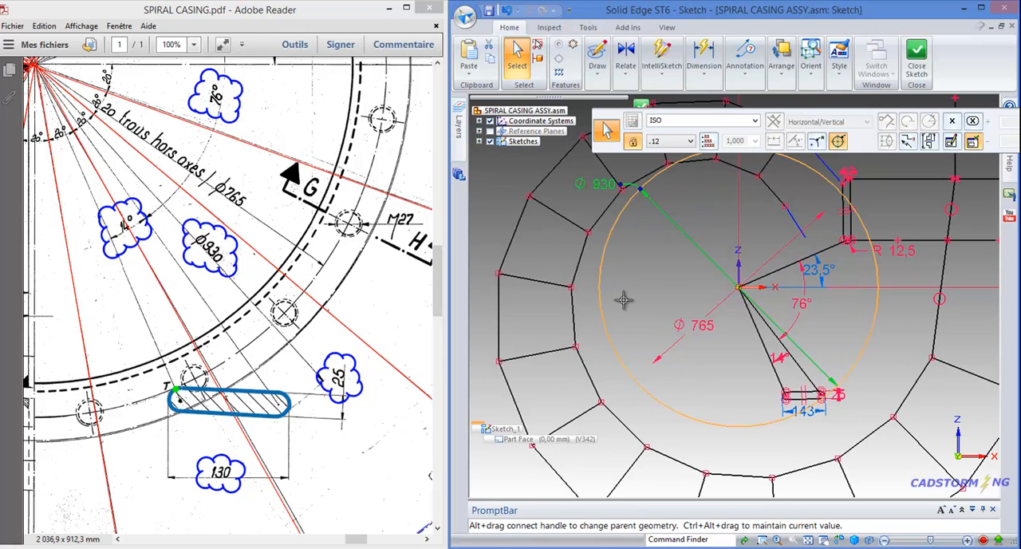
drag(733, 423, 724, 370)
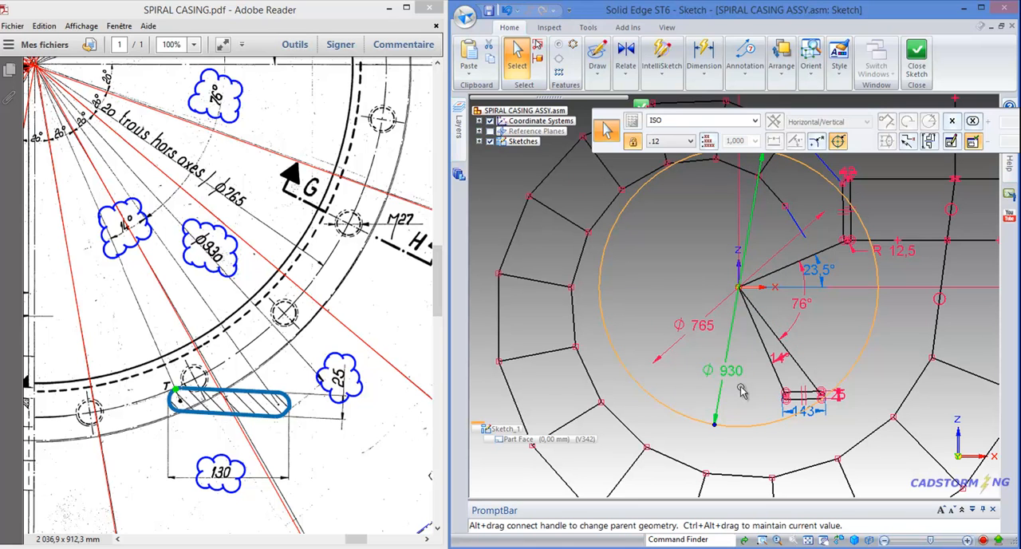
click(670, 355)
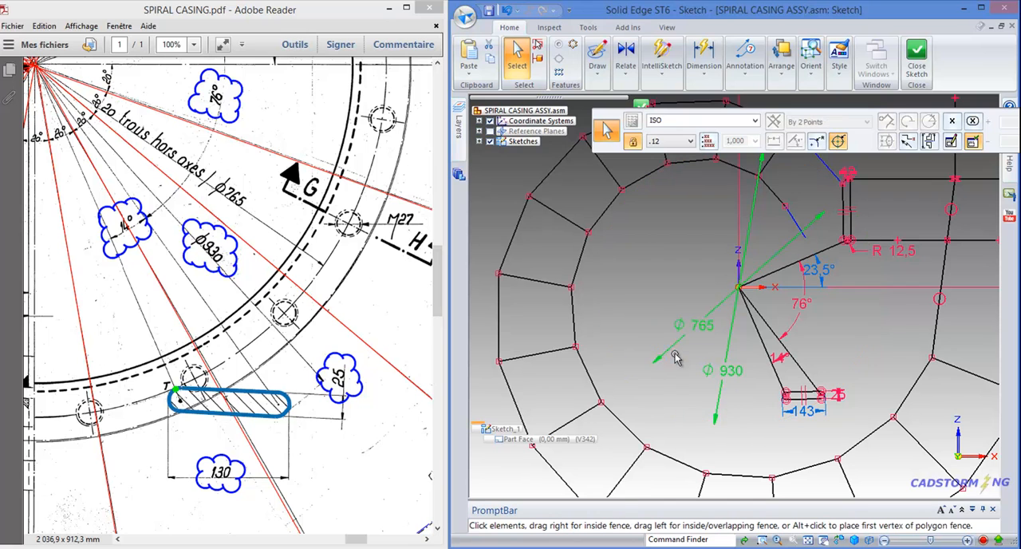
click(459, 126)
click(532, 120)
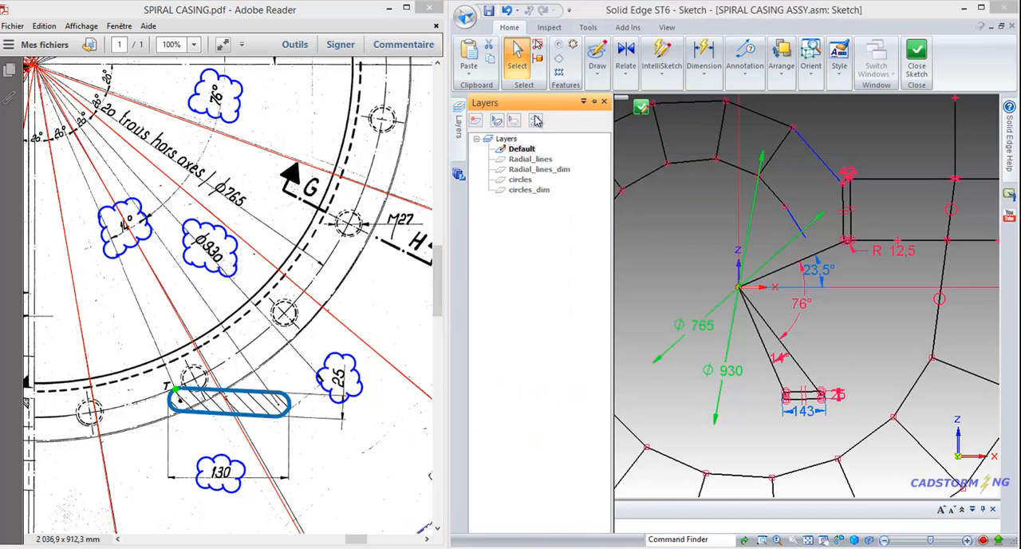
click(681, 214)
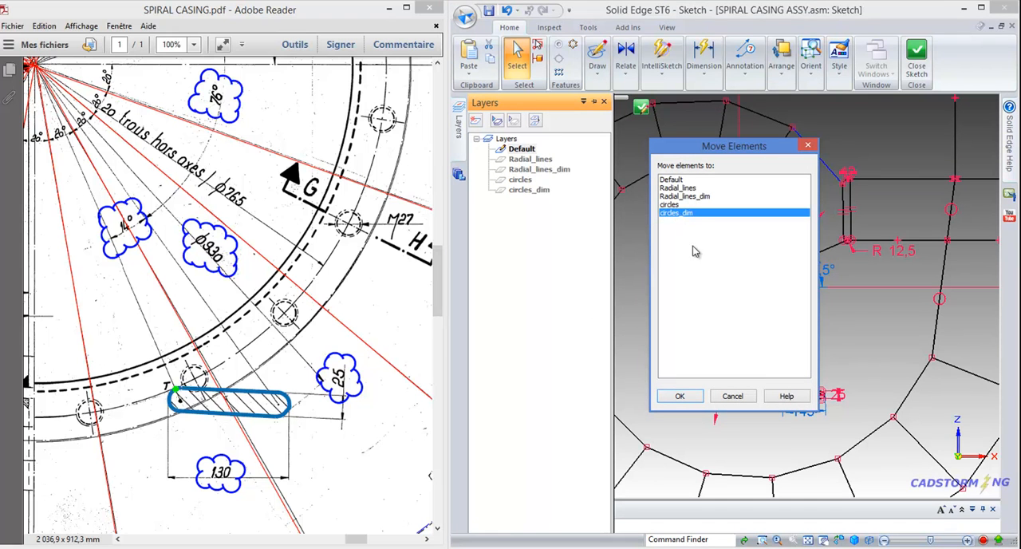
click(681, 397)
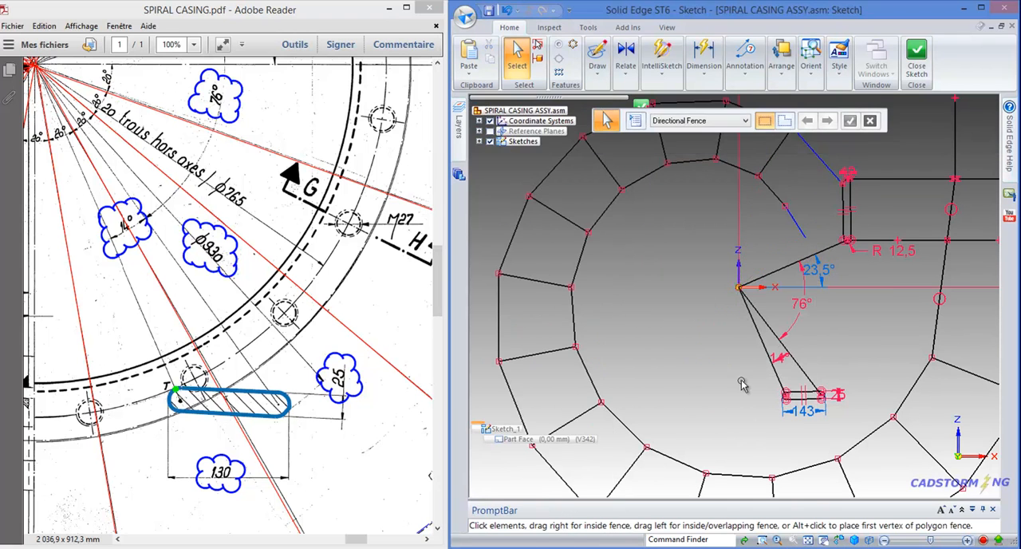
Move the three lines running from the origin to the two slots to the Radial_lines layer
click(785, 271)
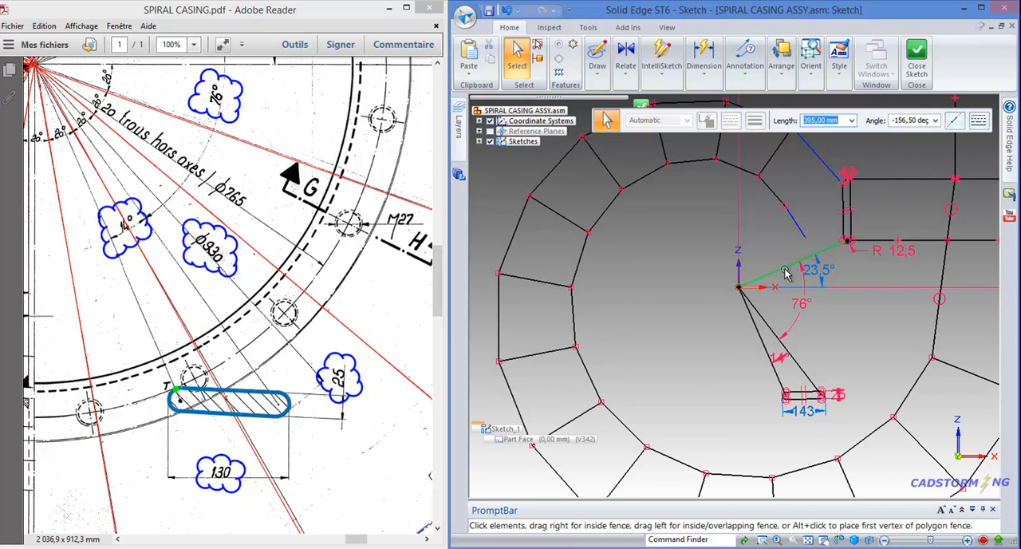
ctrl+click(771, 327)
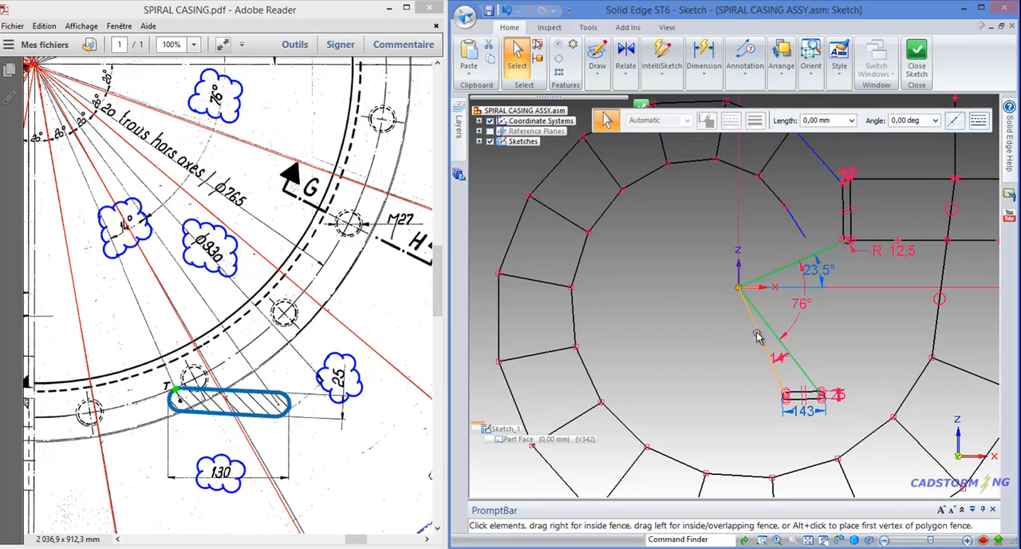
mouse_move(459, 125)
click(535, 121)
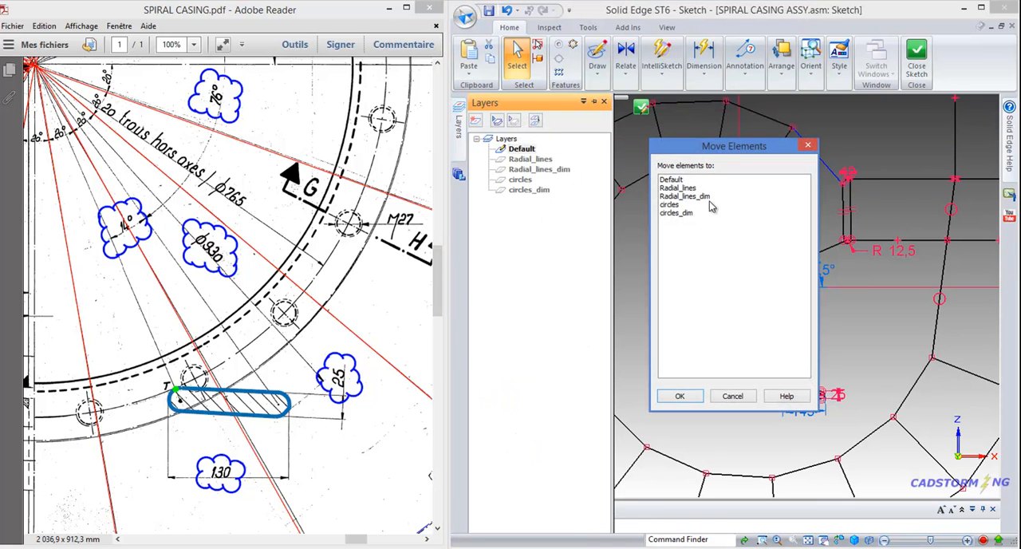
click(690, 189)
click(682, 393)
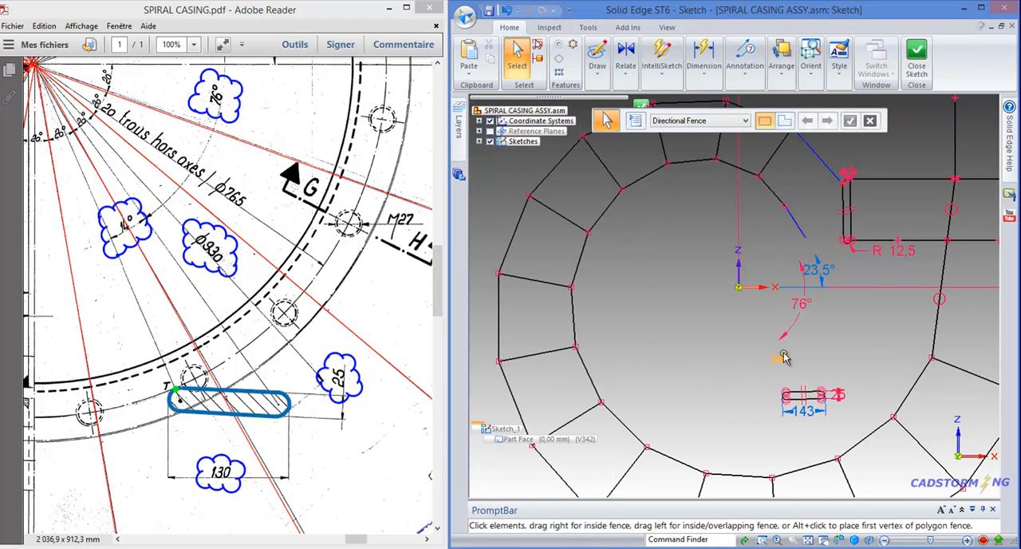
Move the 14°, 76° and 23.5° angle dimensions around the origin to the Radial_lines_dim layer
click(783, 356)
click(810, 323)
scroll(796, 355, up, 4)
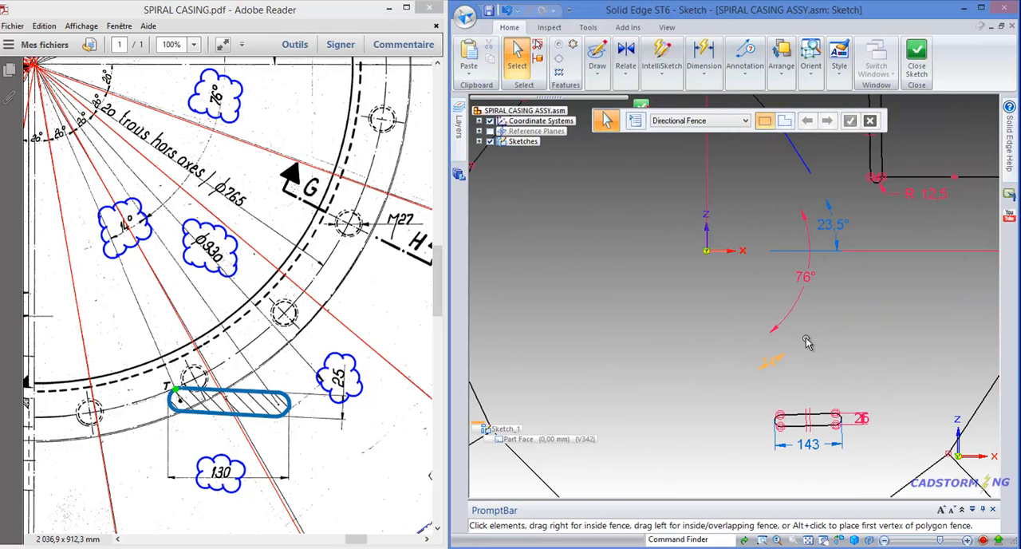
click(773, 373)
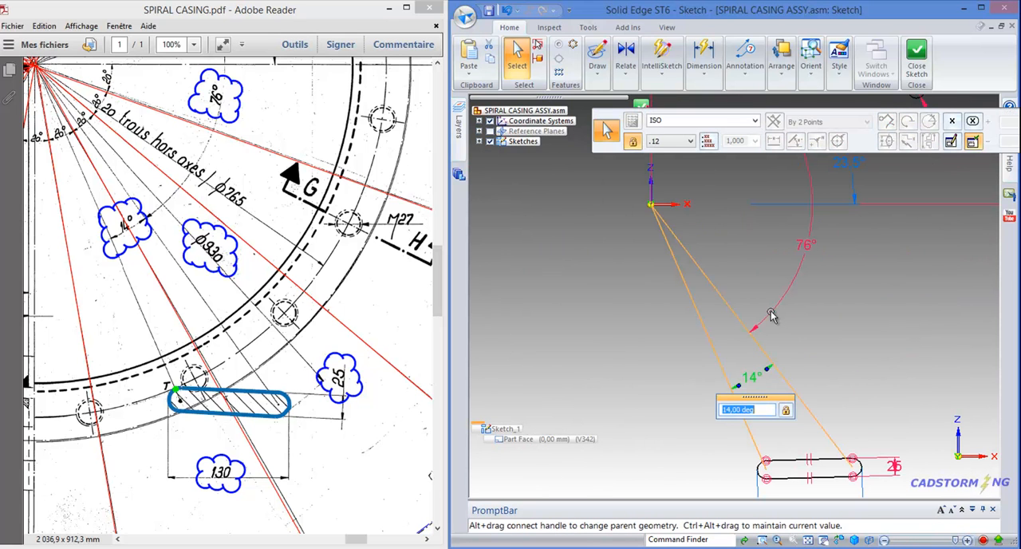
scroll(786, 363, up, 4)
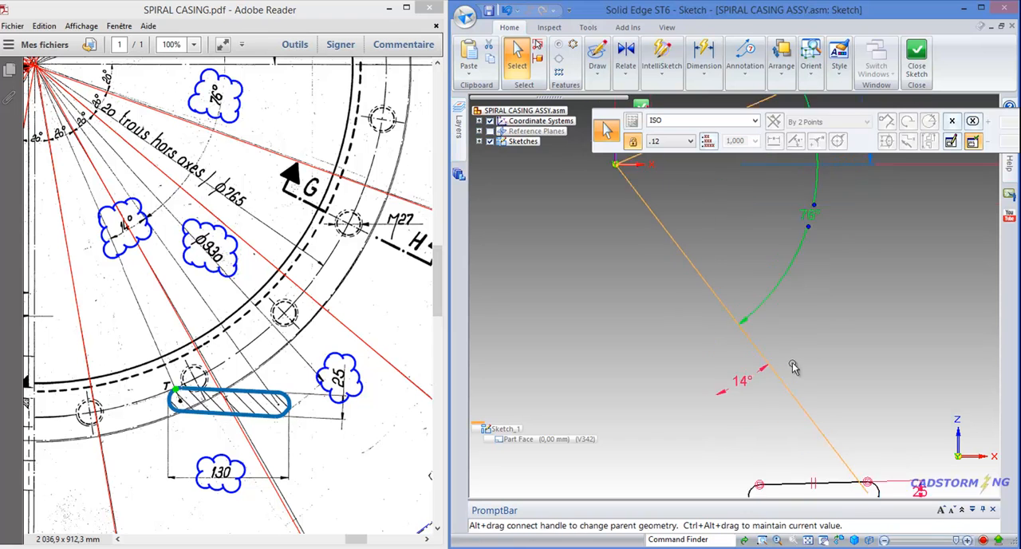
scroll(789, 363, down, 5)
scroll(792, 361, down, 4)
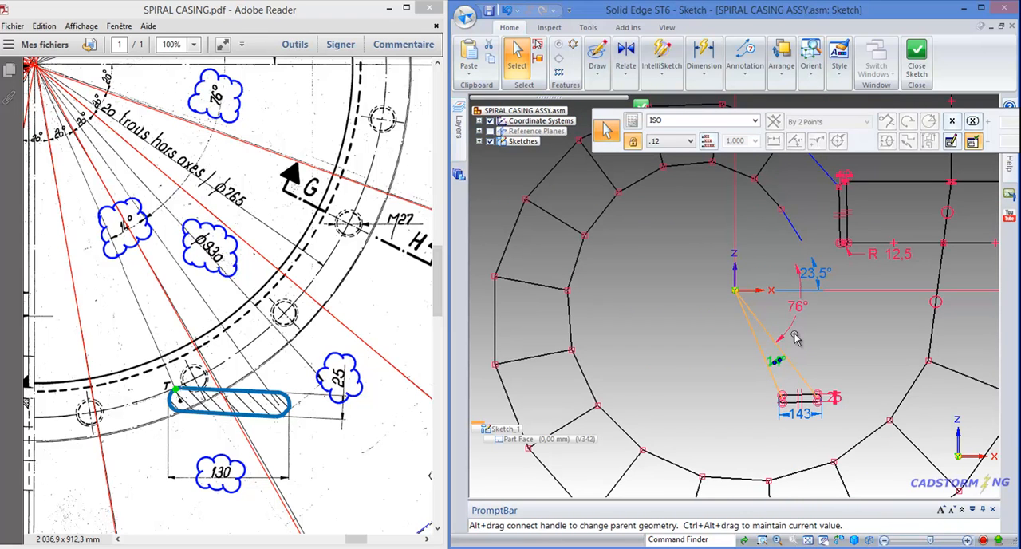
ctrl+click(790, 329)
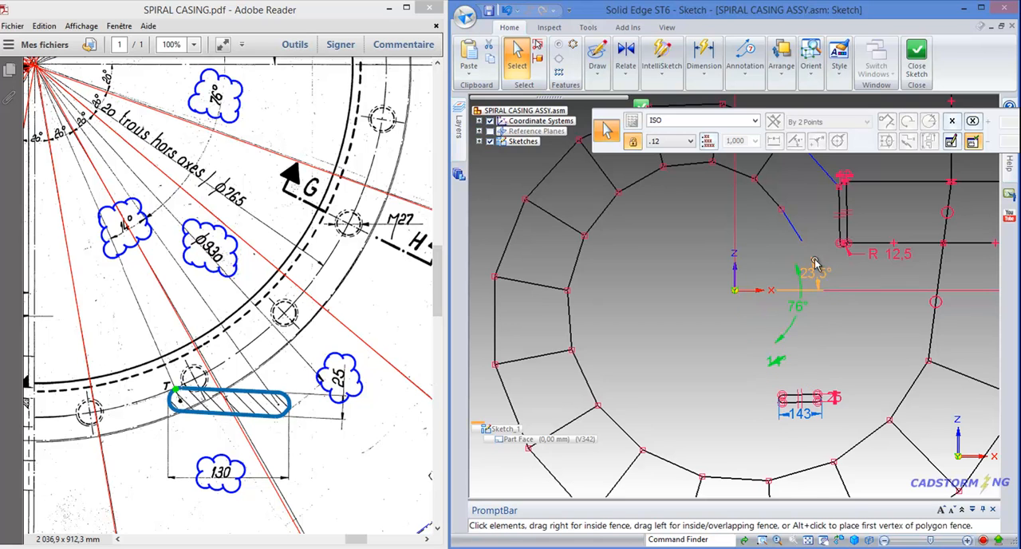
scroll(818, 263, up, 3)
ctrl+click(825, 278)
click(459, 126)
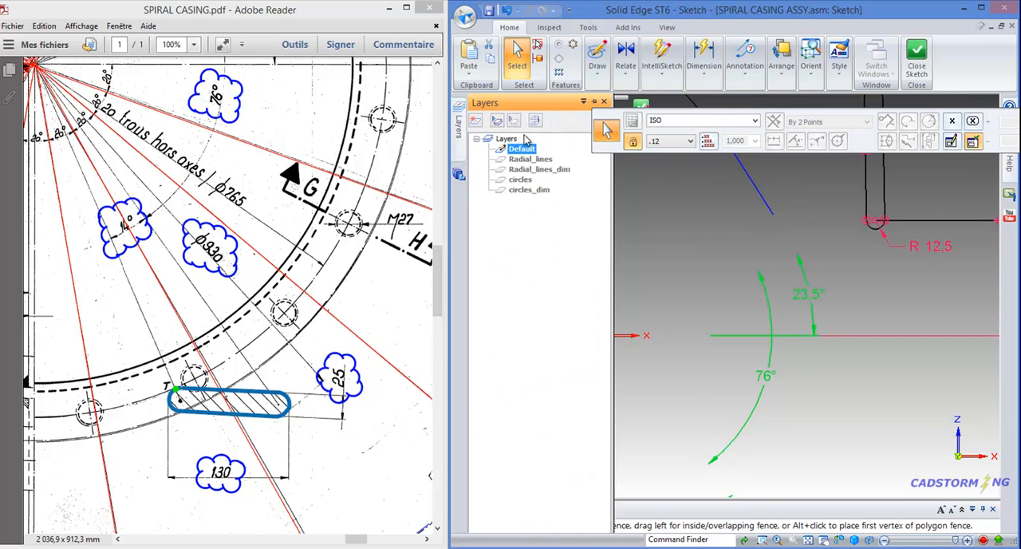
click(534, 120)
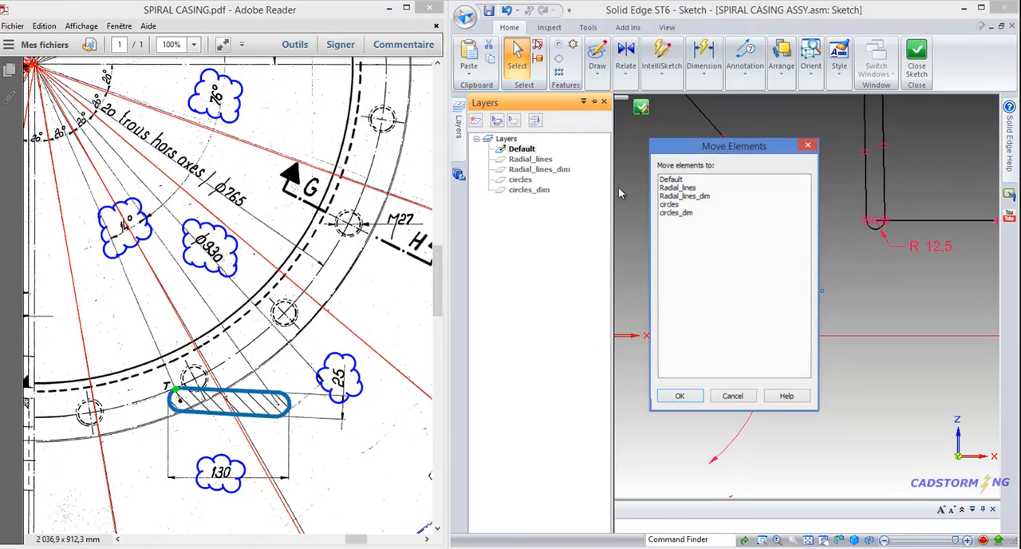
click(691, 197)
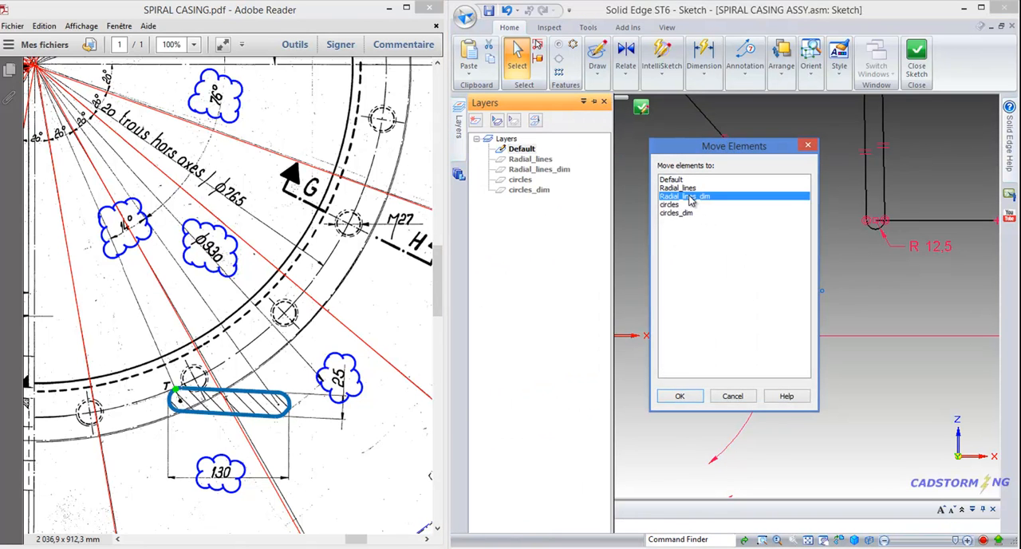
click(679, 396)
Examine the two slots and the overall casing layout in the sketch against the full view in the PDF drawing
click(845, 272)
scroll(756, 286, down, 2)
scroll(811, 444, up, 2)
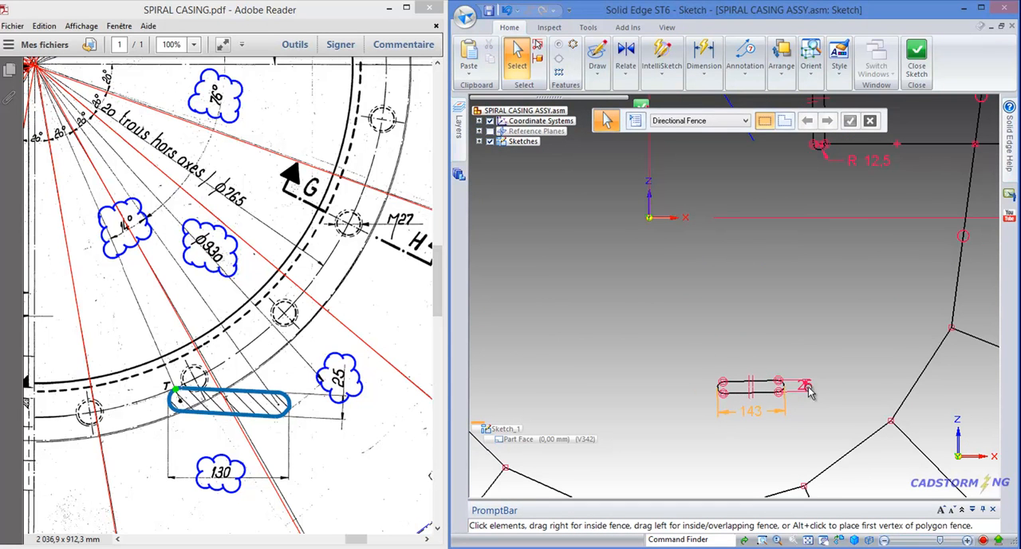
scroll(785, 394, down, 1)
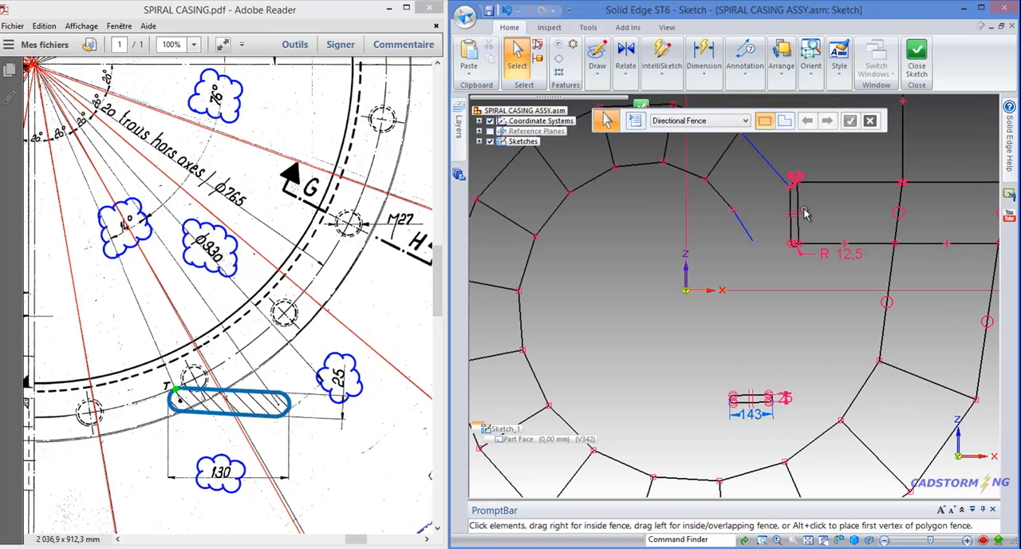
scroll(768, 232, down, 3)
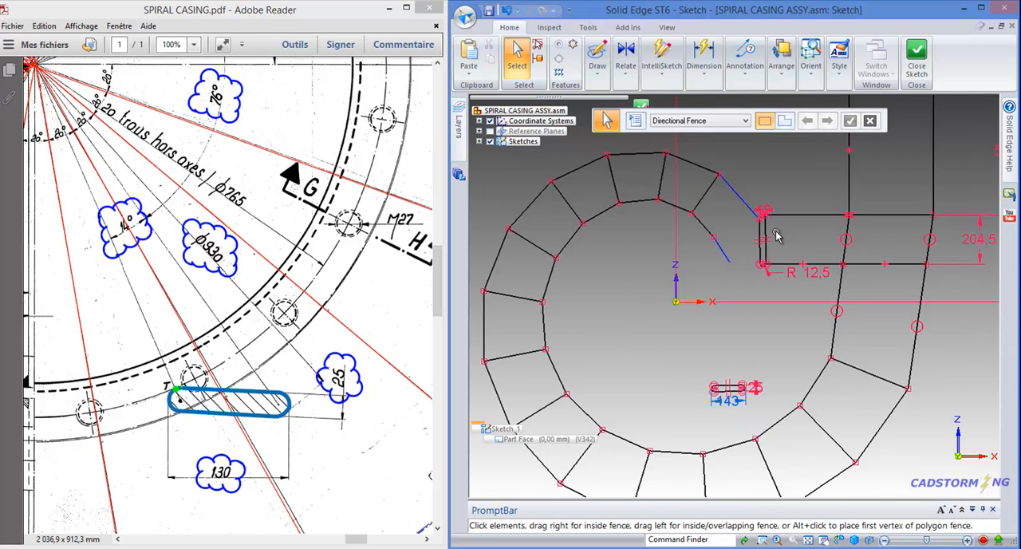
scroll(837, 435, down, 1)
scroll(684, 206, down, 1)
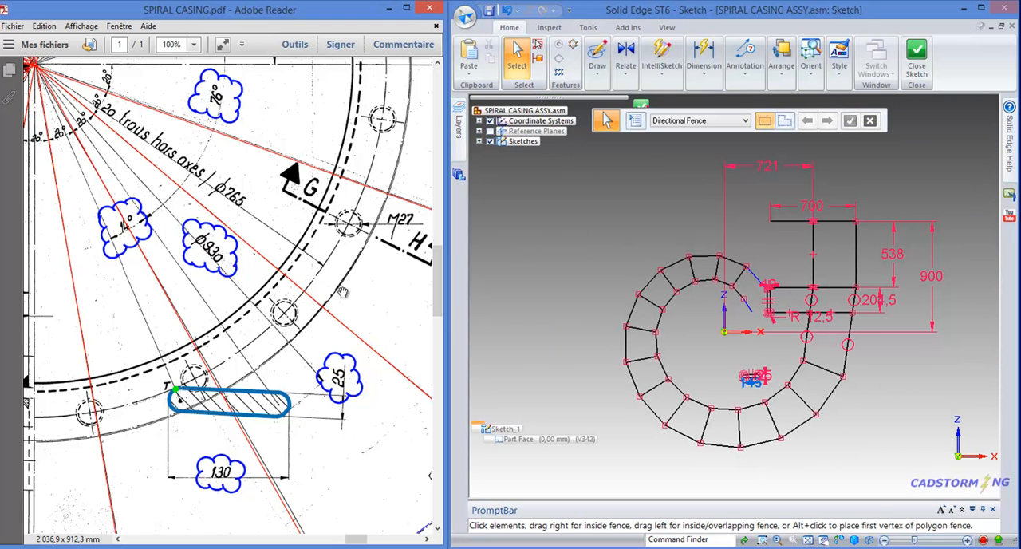
ctrl+scroll(345, 297, down, 2)
drag(312, 192, 360, 346)
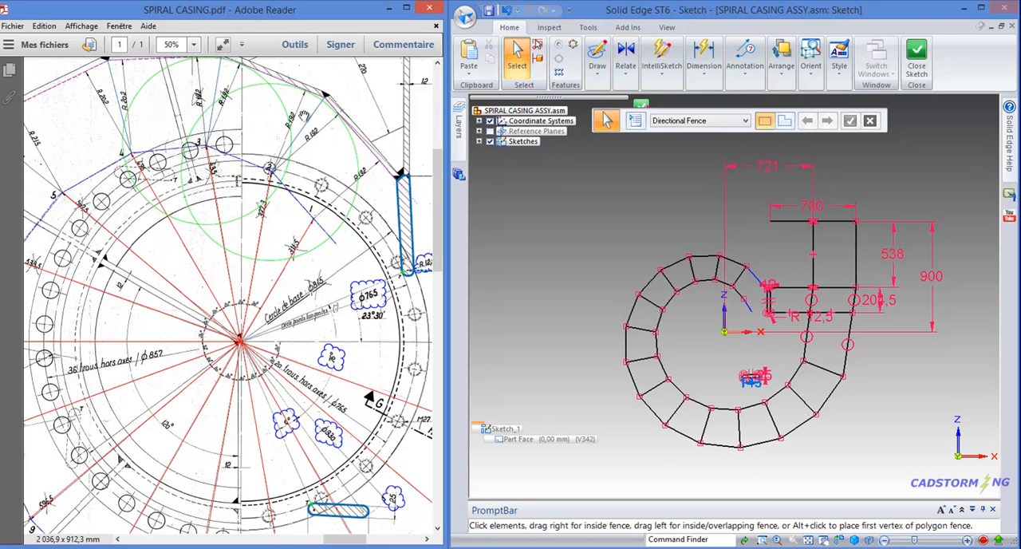
ctrl+scroll(194, 242, down, 1)
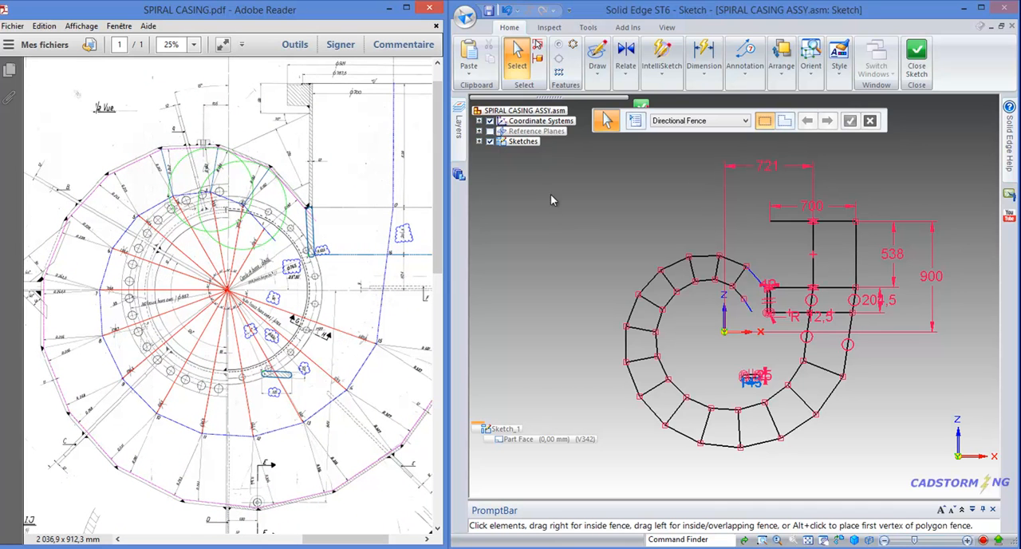
click(593, 73)
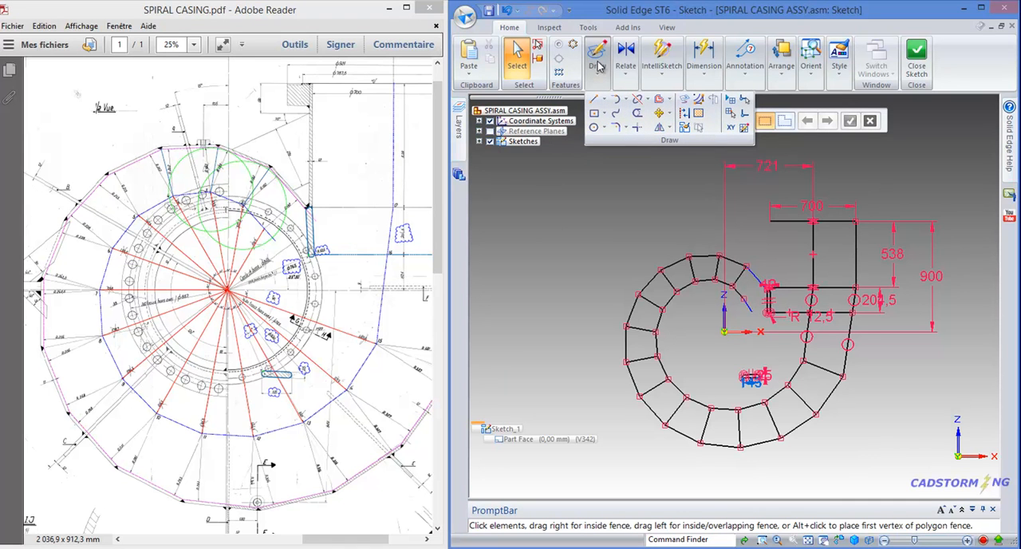
click(606, 200)
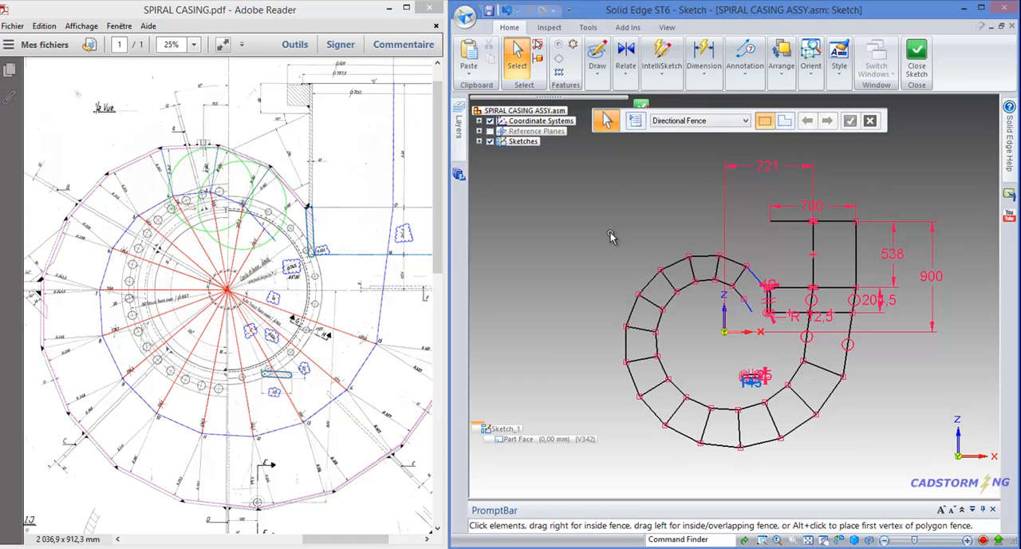
right_click(610, 241)
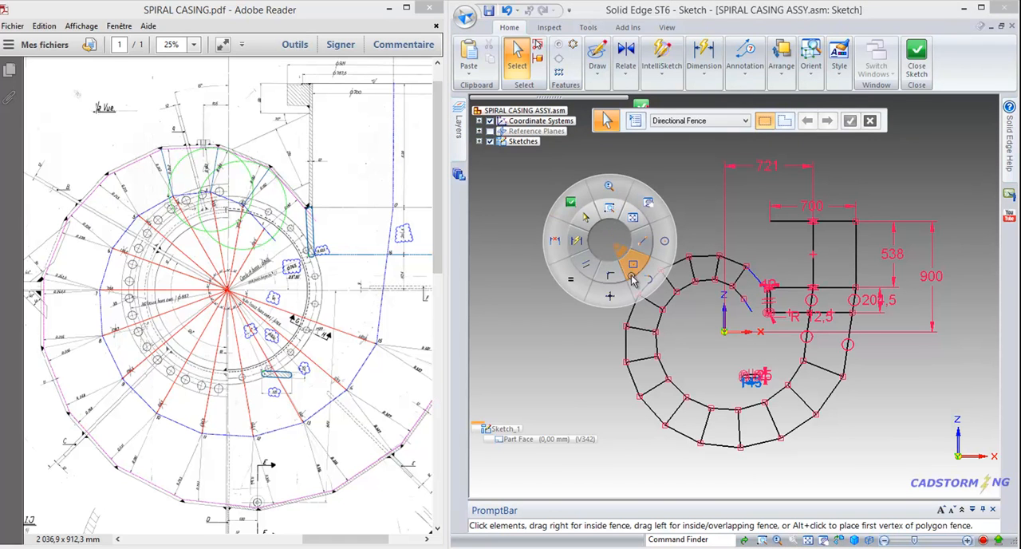
click(607, 237)
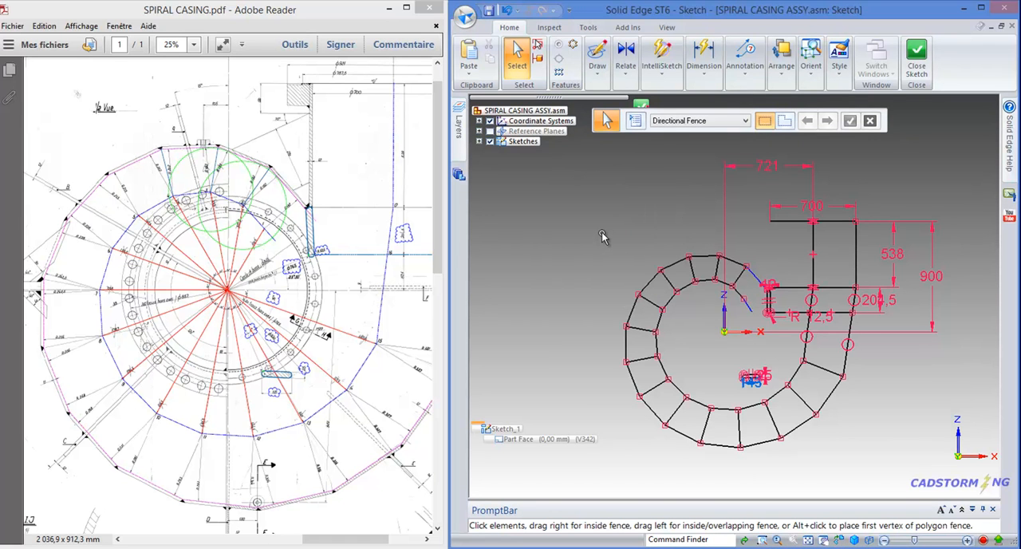